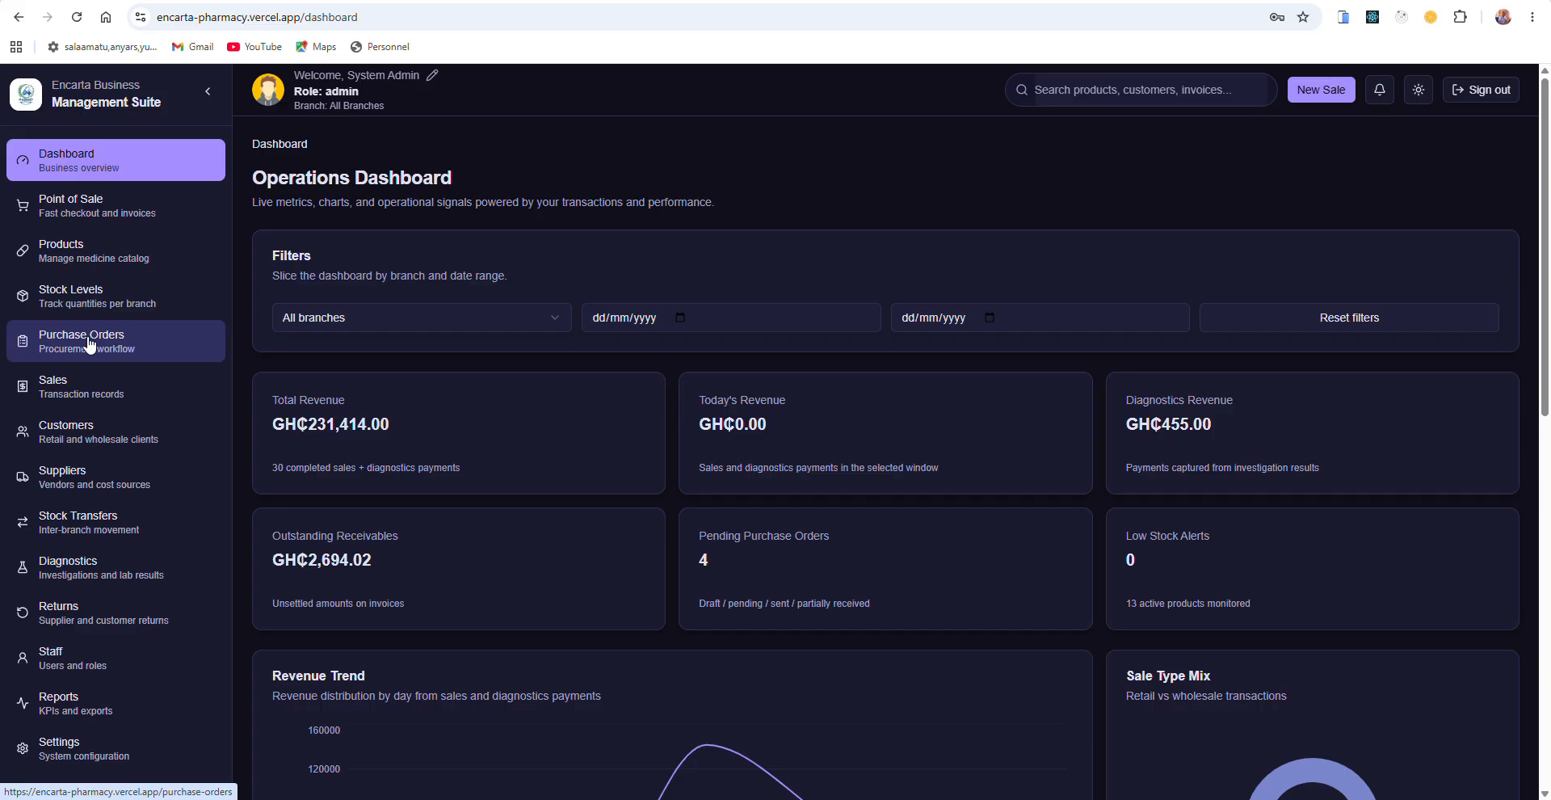
Step: Start a new purchase order for branch Encarta Pharmacy Tech with supplier ESKAY Pharmaceuticals and expected delivery date 31/07/2026
click(90, 345)
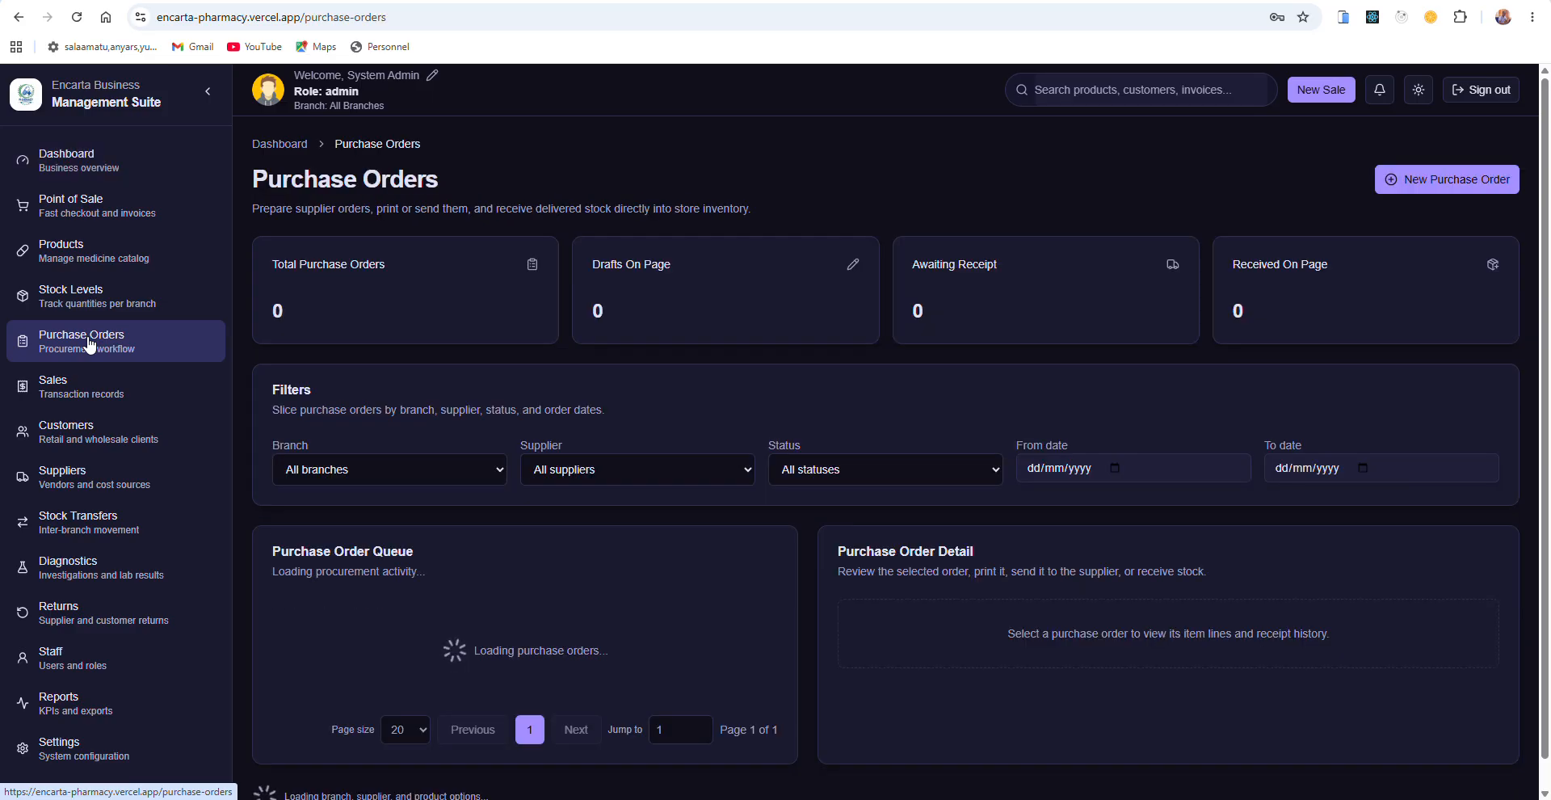
click(1444, 181)
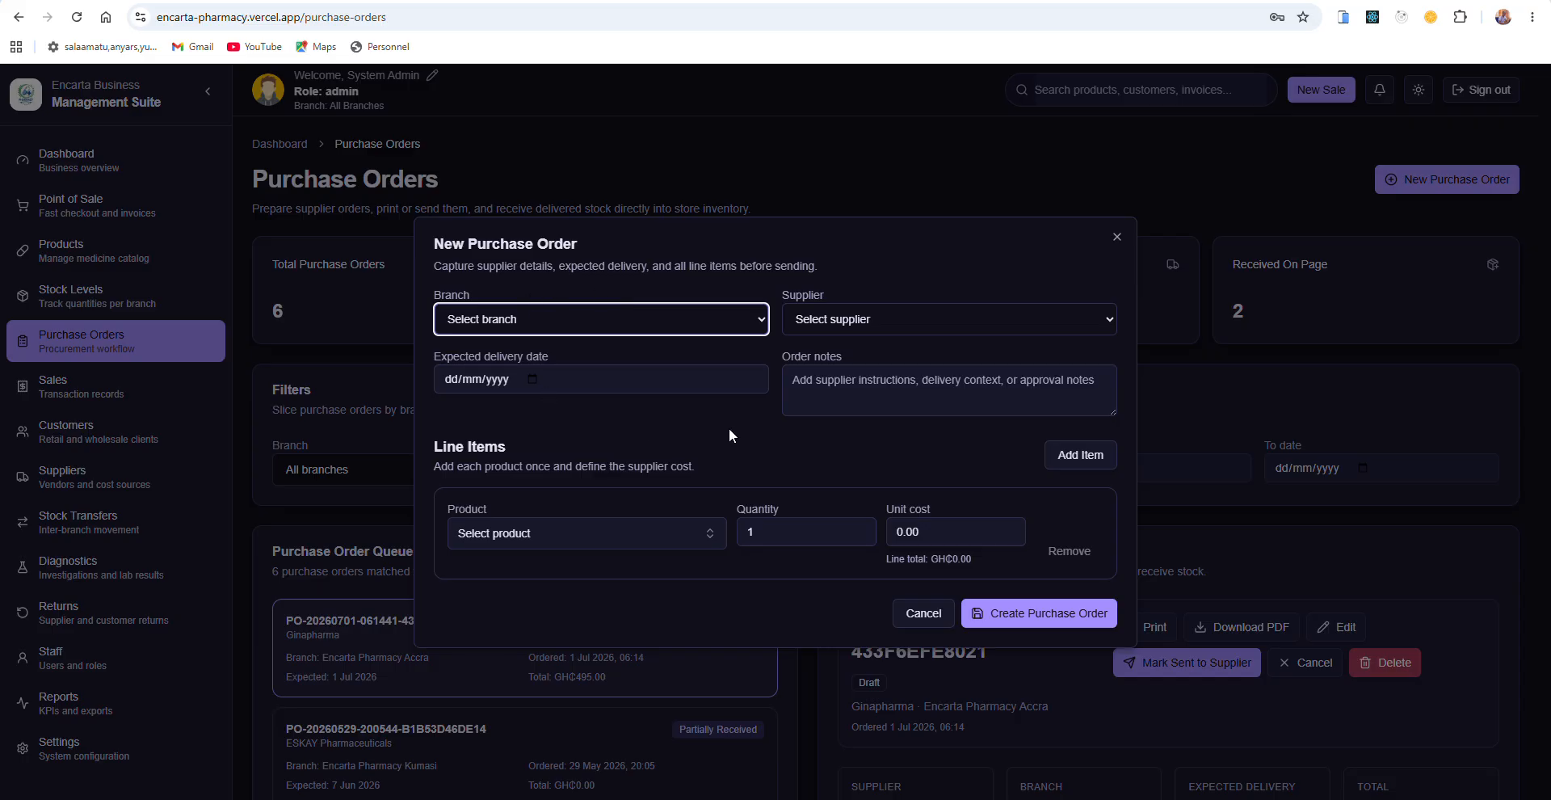
click(762, 323)
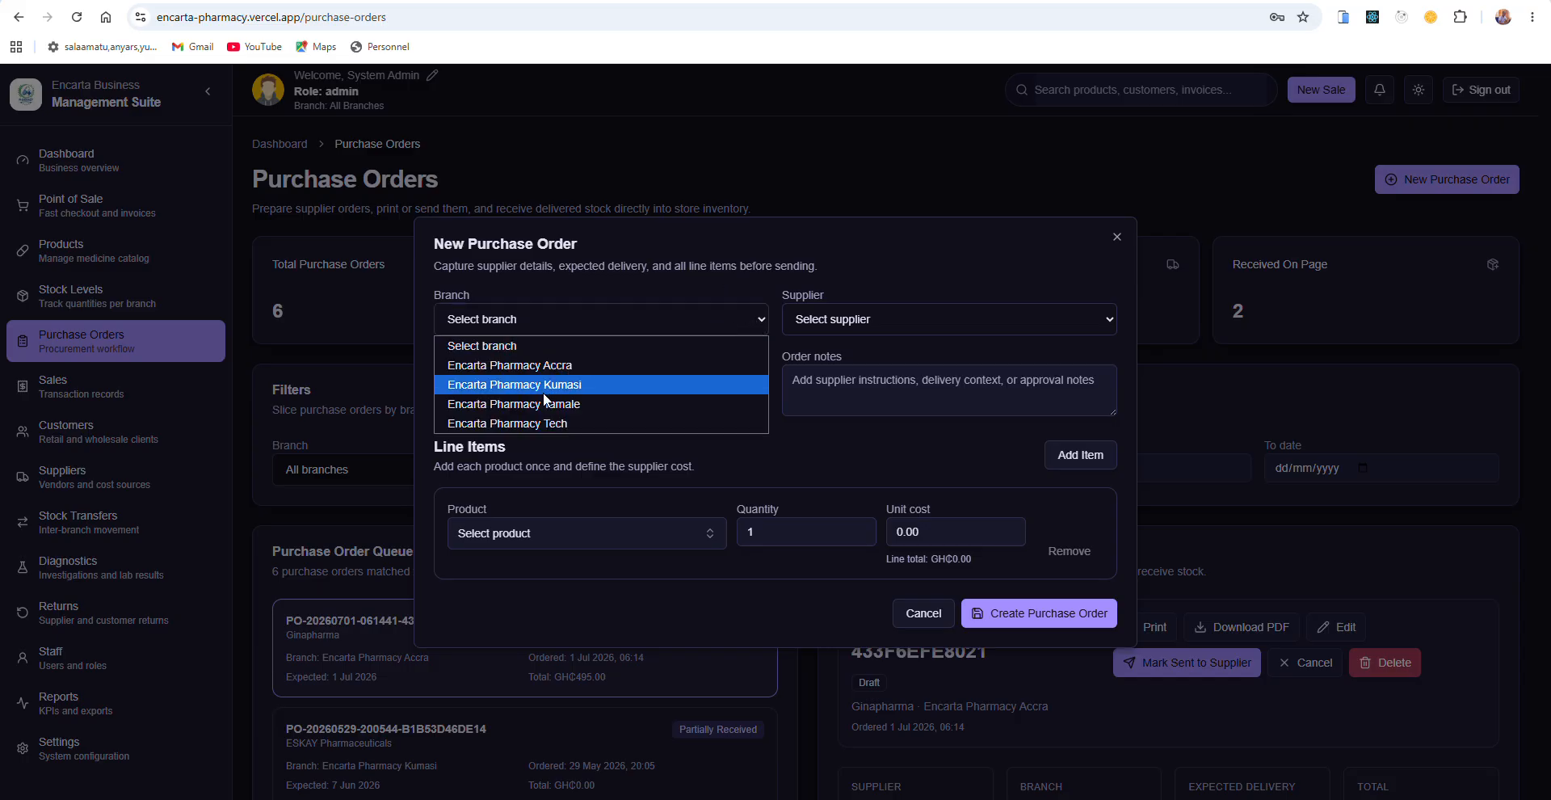
click(554, 424)
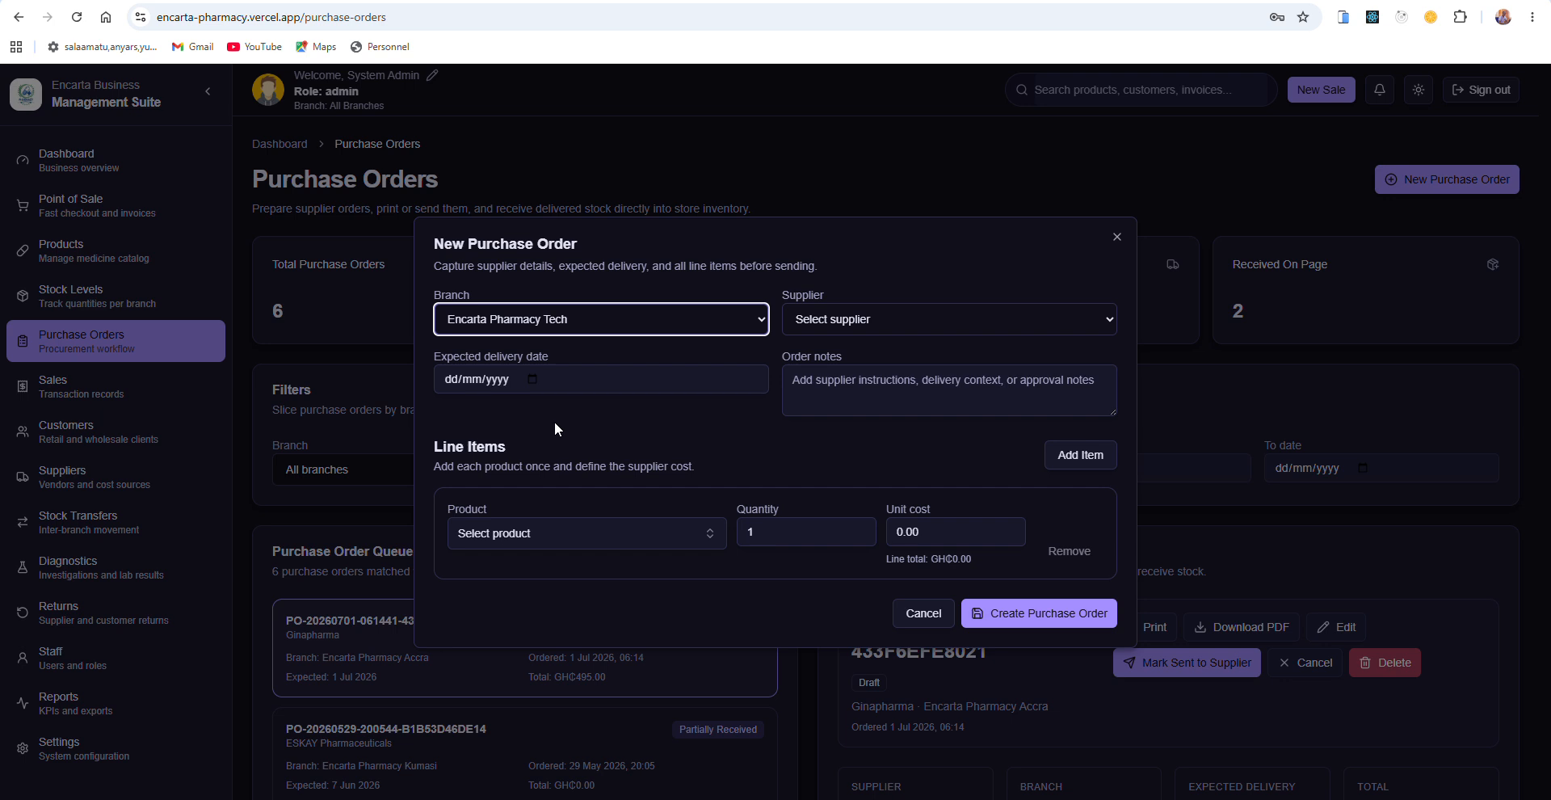
click(968, 321)
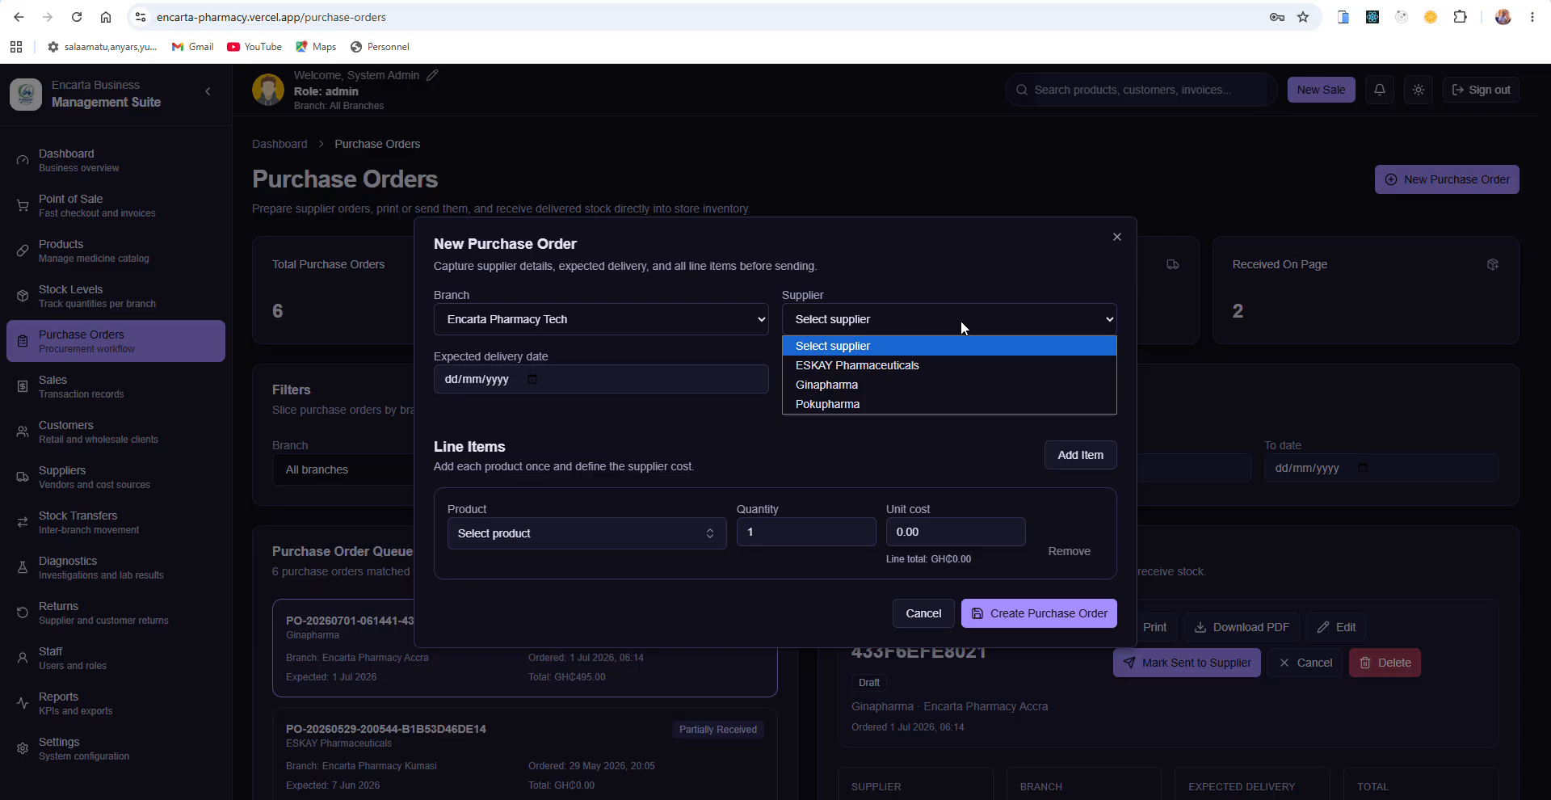
click(868, 364)
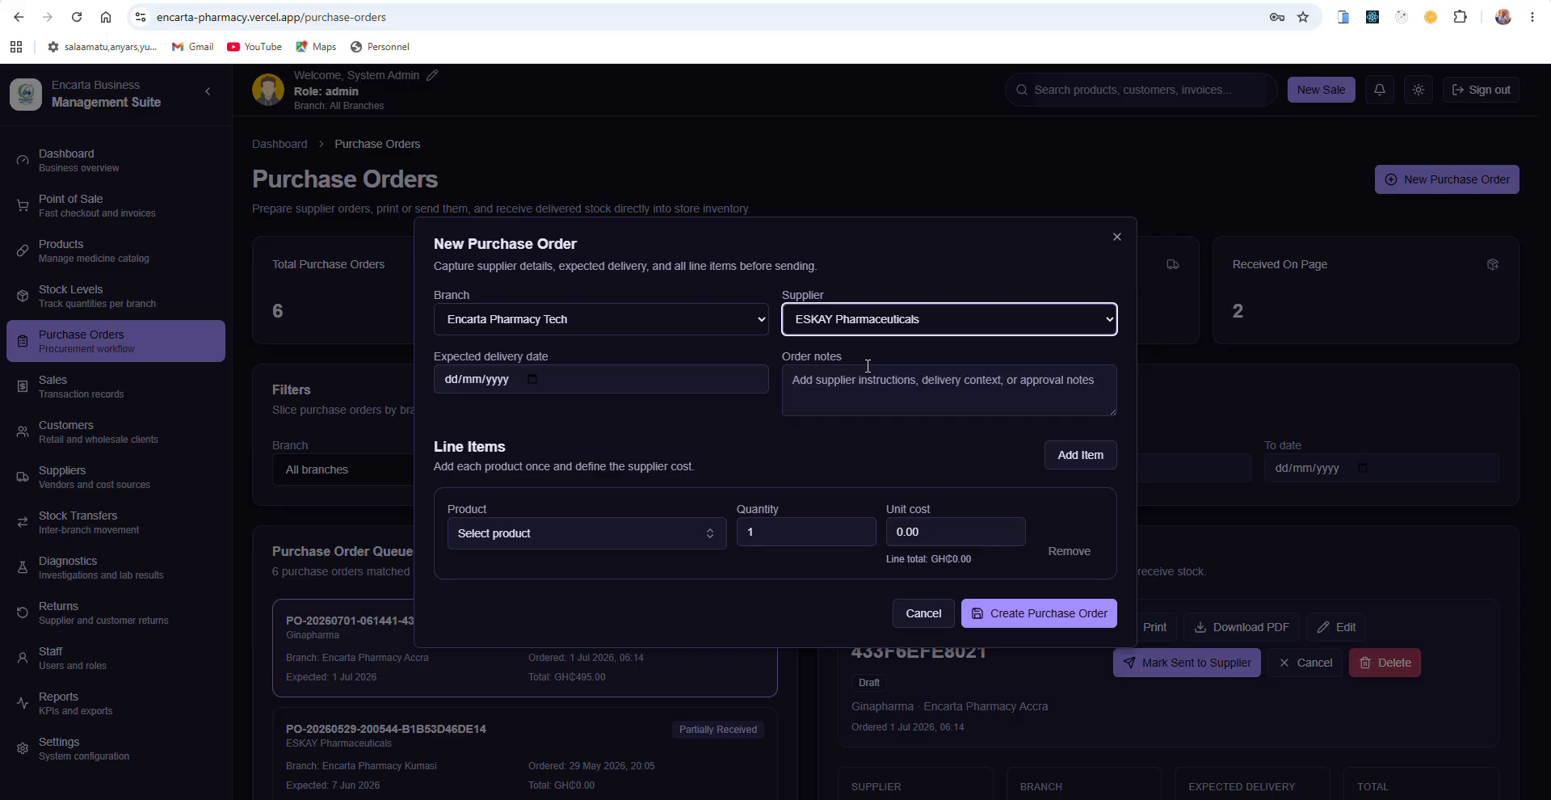
click(531, 380)
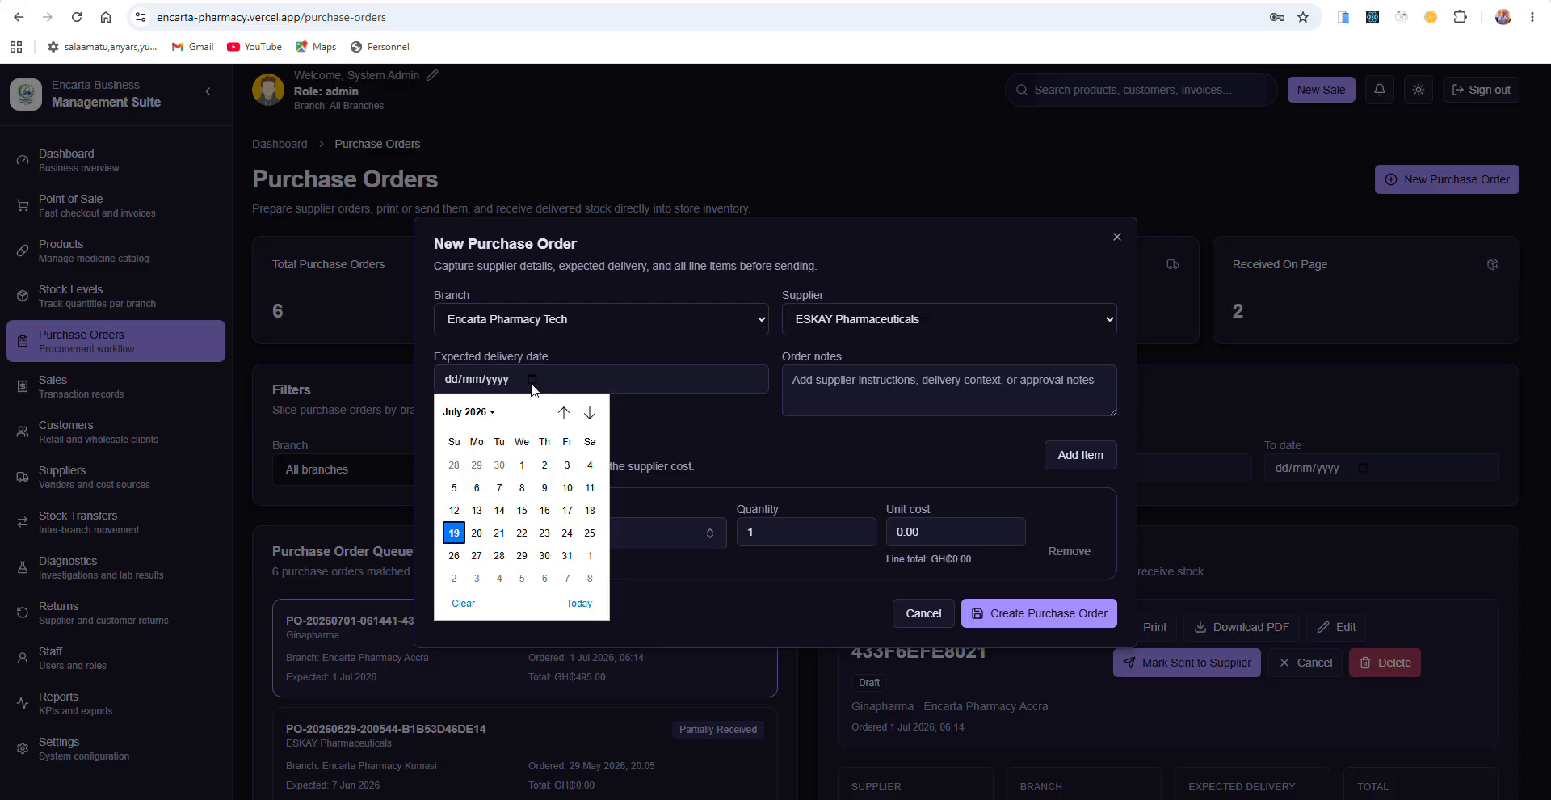
click(567, 555)
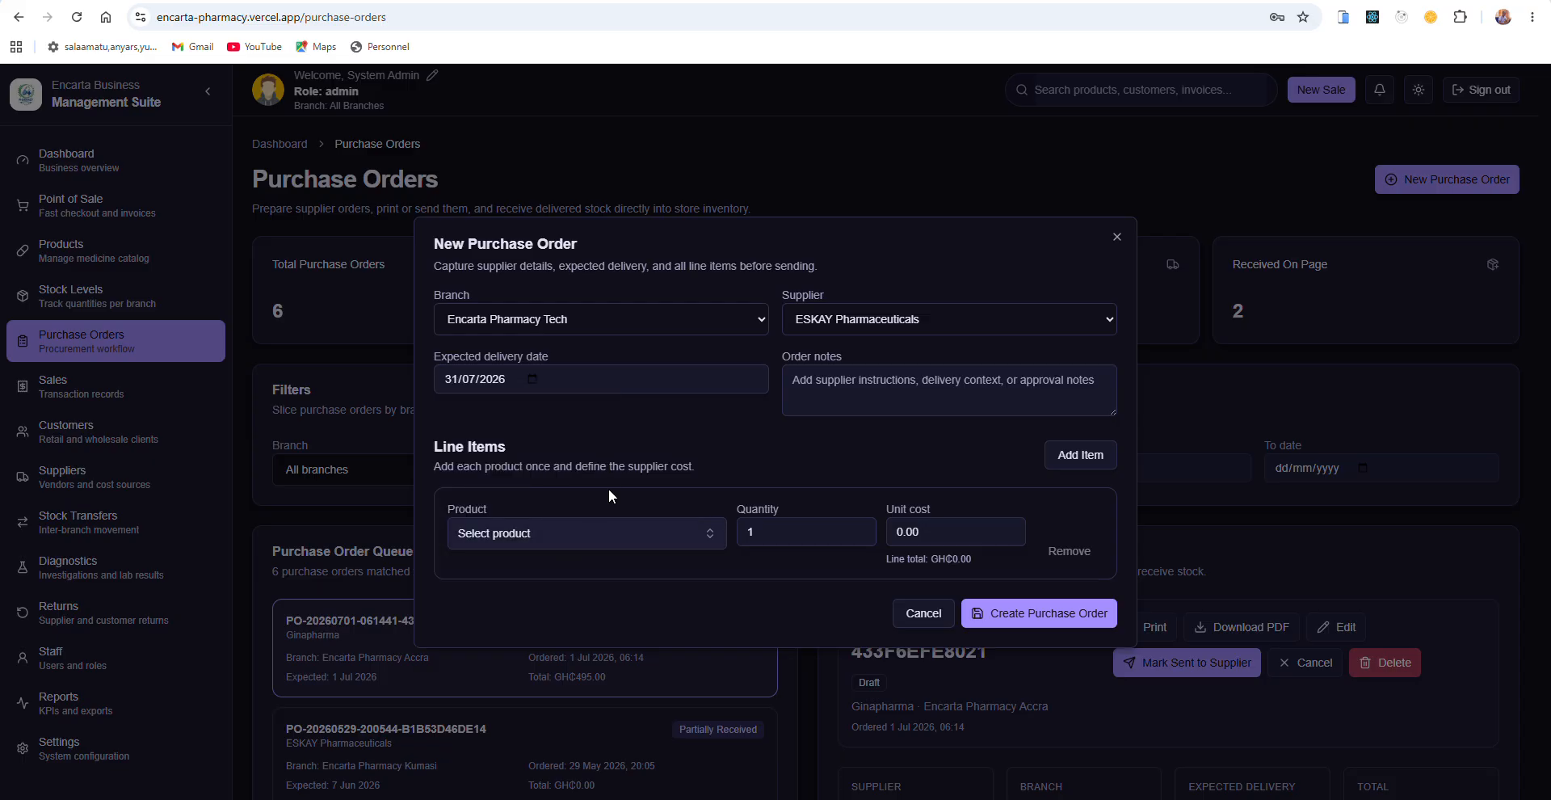
click(850, 390)
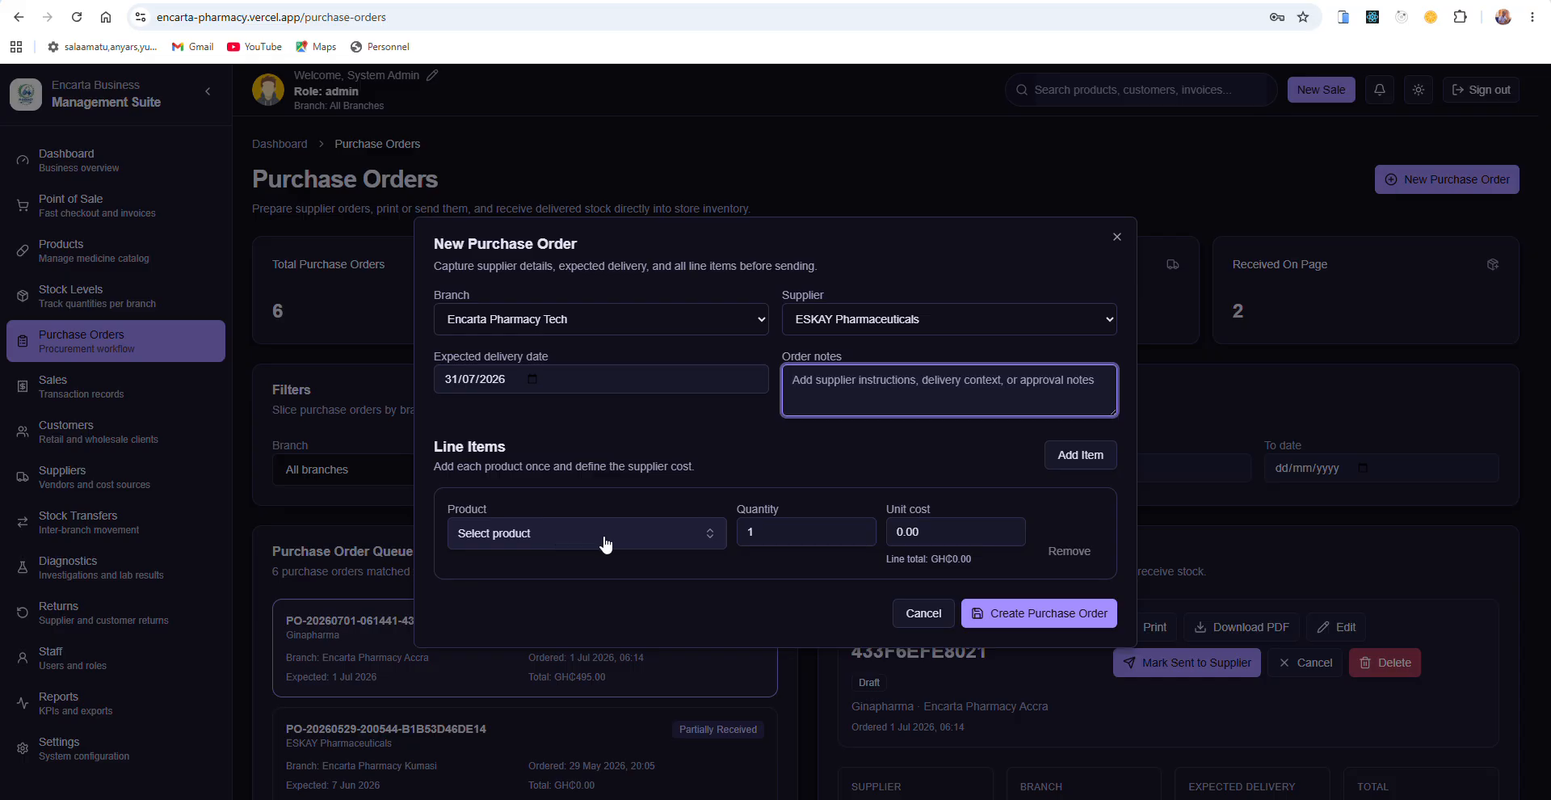
Step: Choose Artemether/Lumefantrine 80/480 as the first line item's product and set its quantity to 1150
click(633, 541)
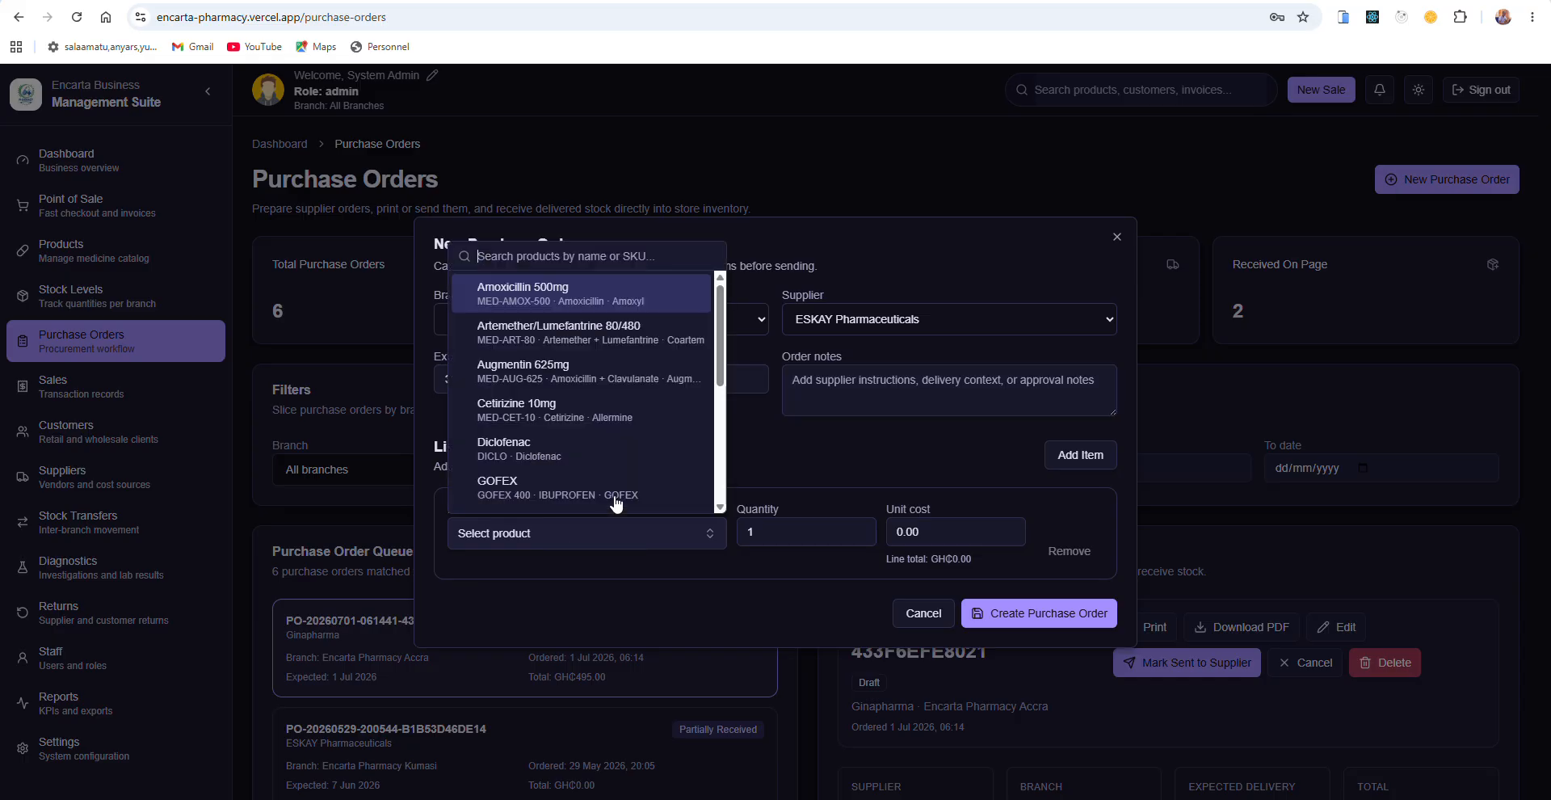
click(554, 338)
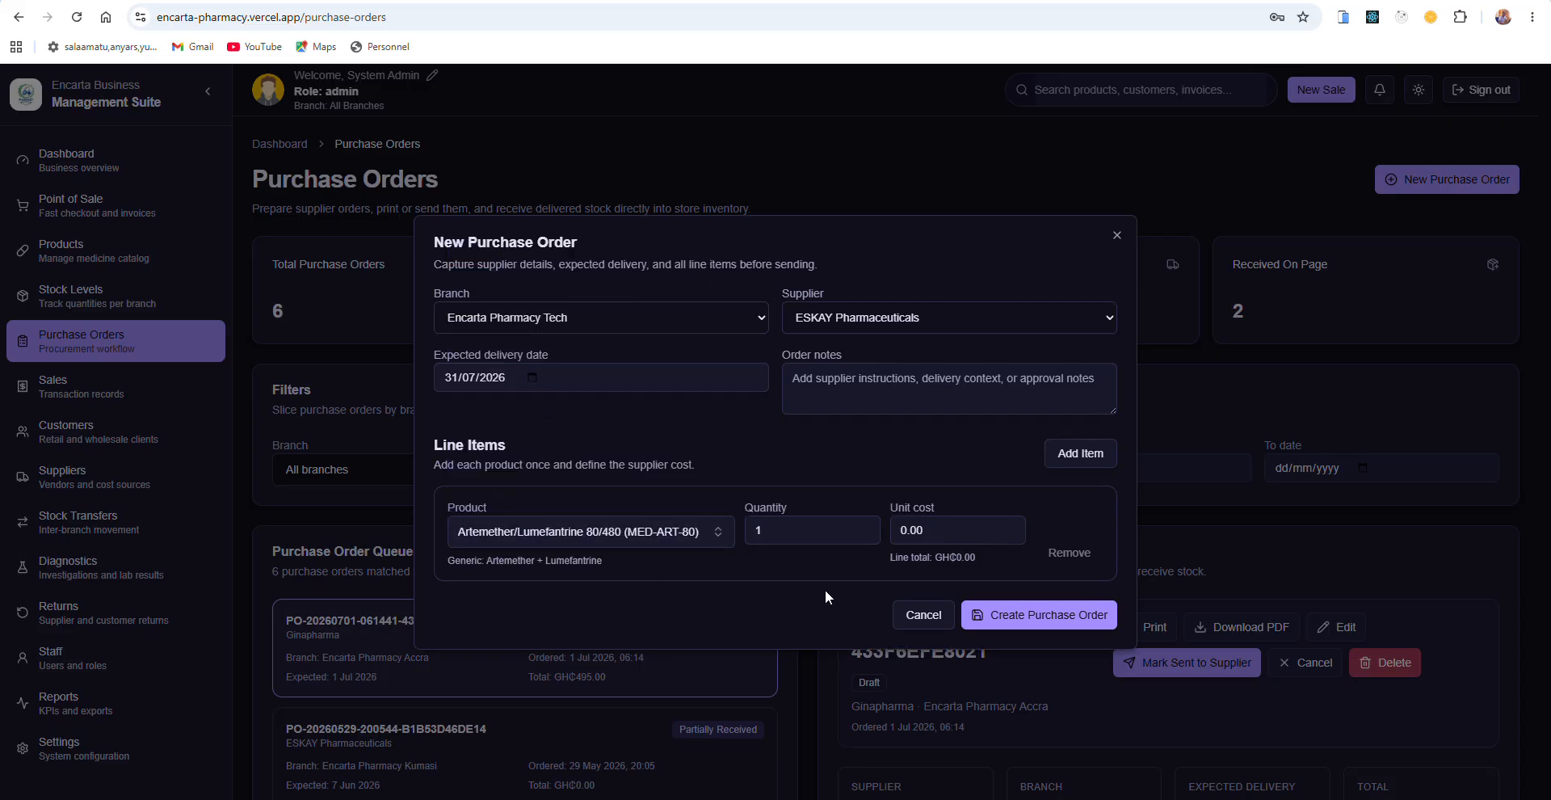
click(802, 527)
text(150)
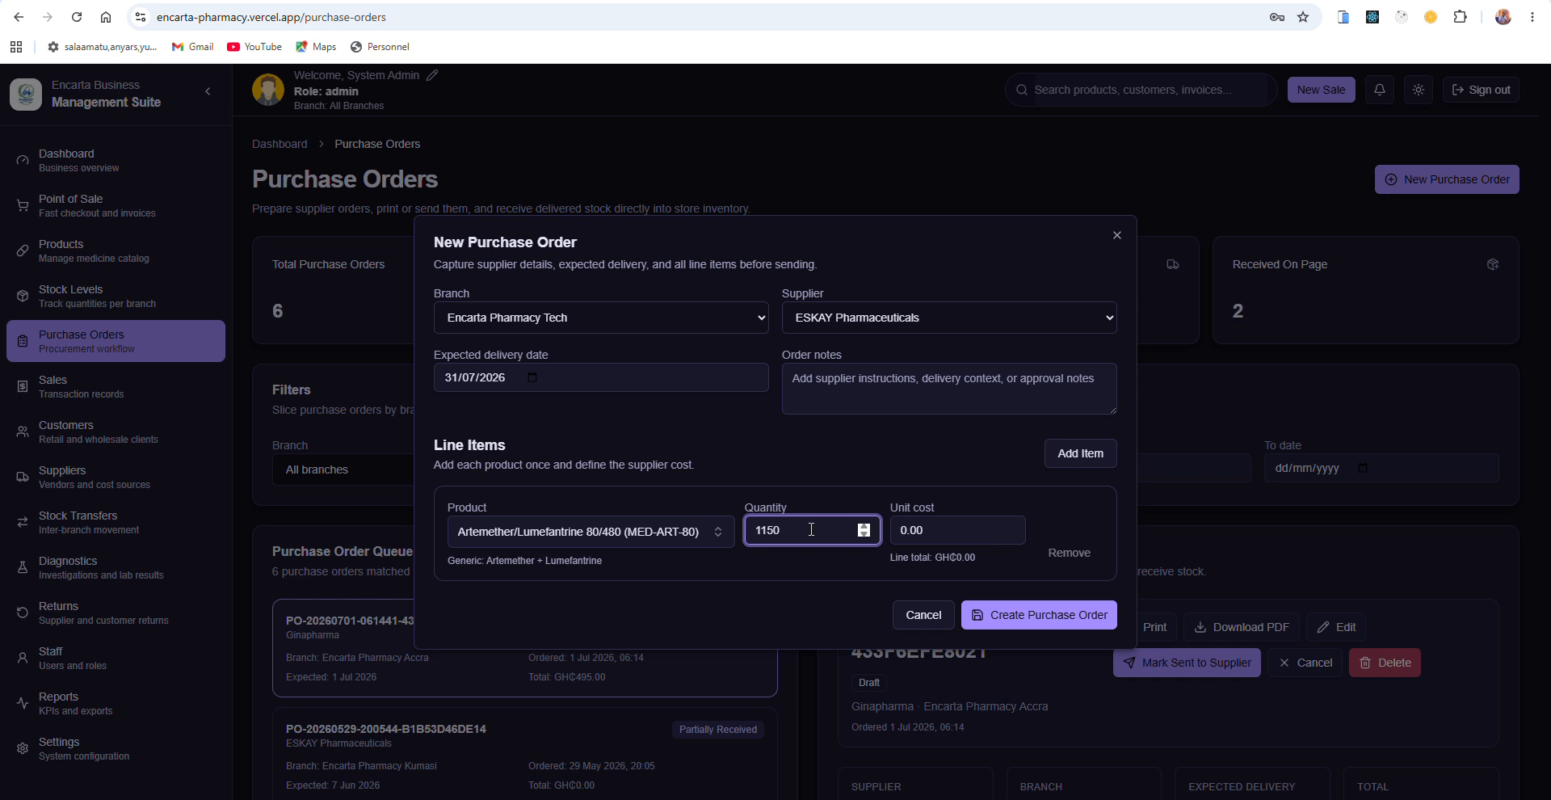
Step: Add a second line item for Diclofenac with a quantity of 200
click(1076, 457)
click(537, 595)
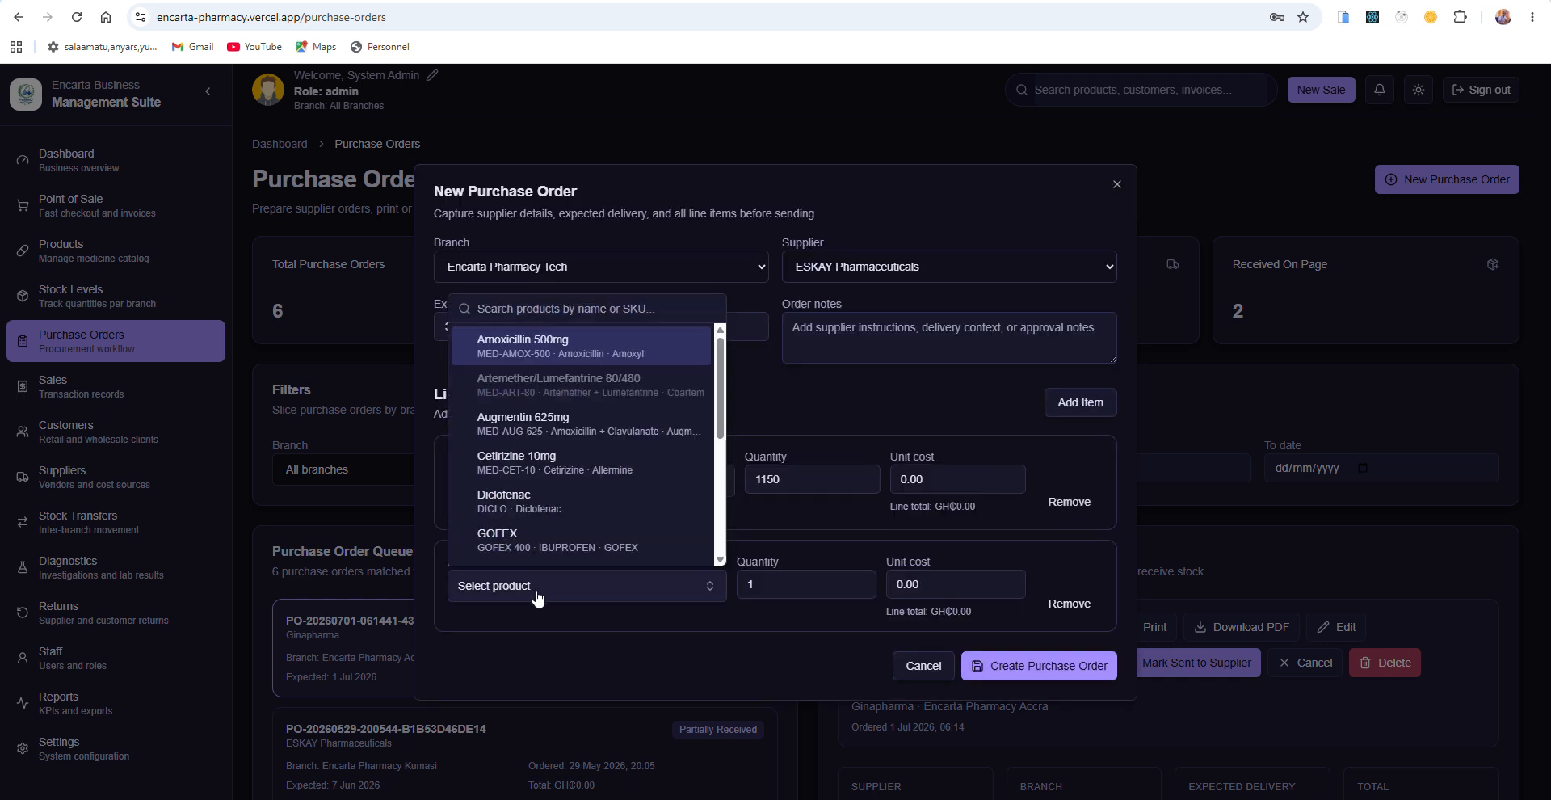
click(512, 505)
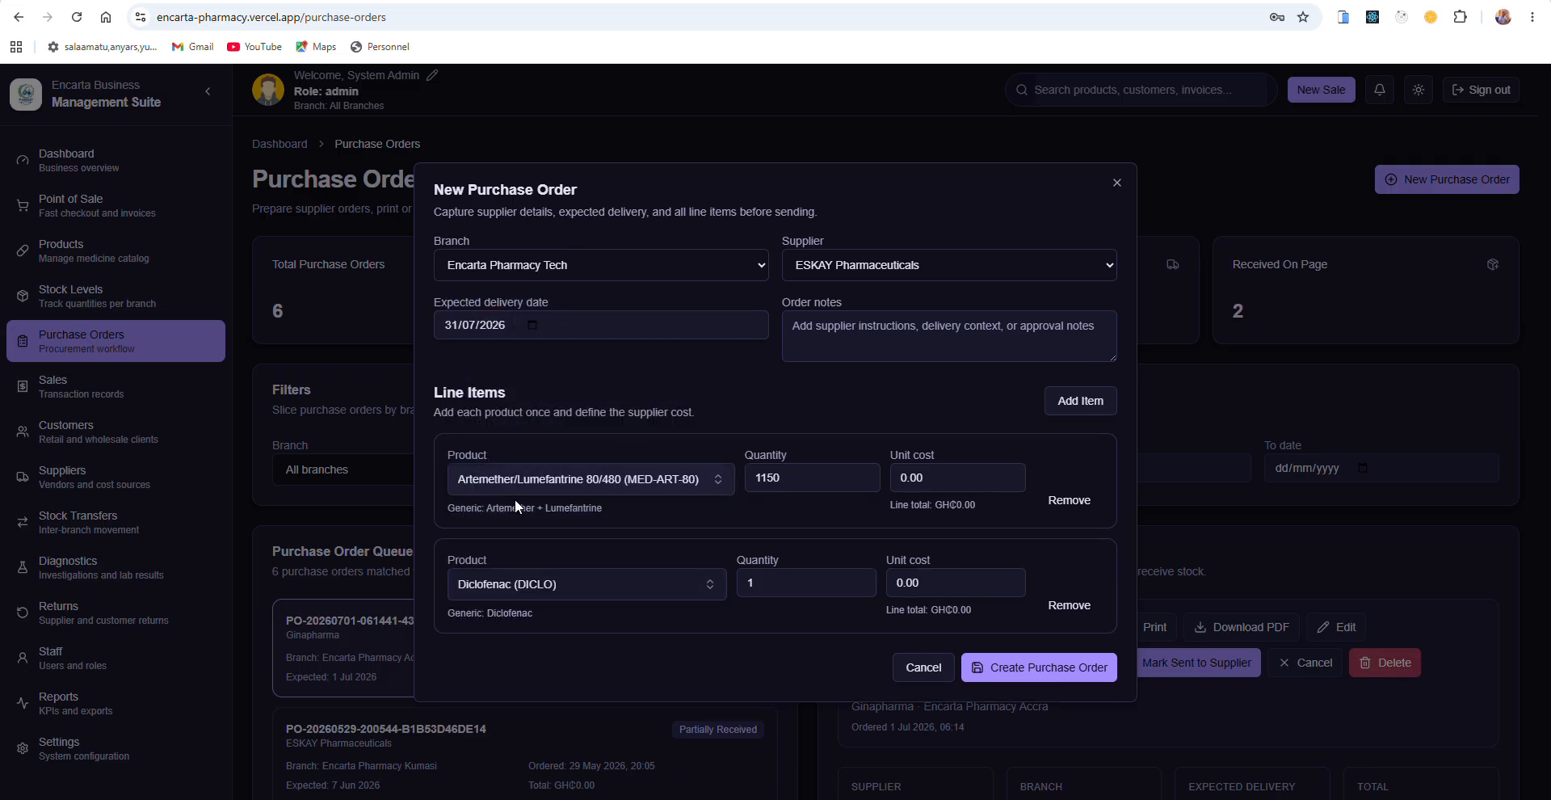
click(763, 582)
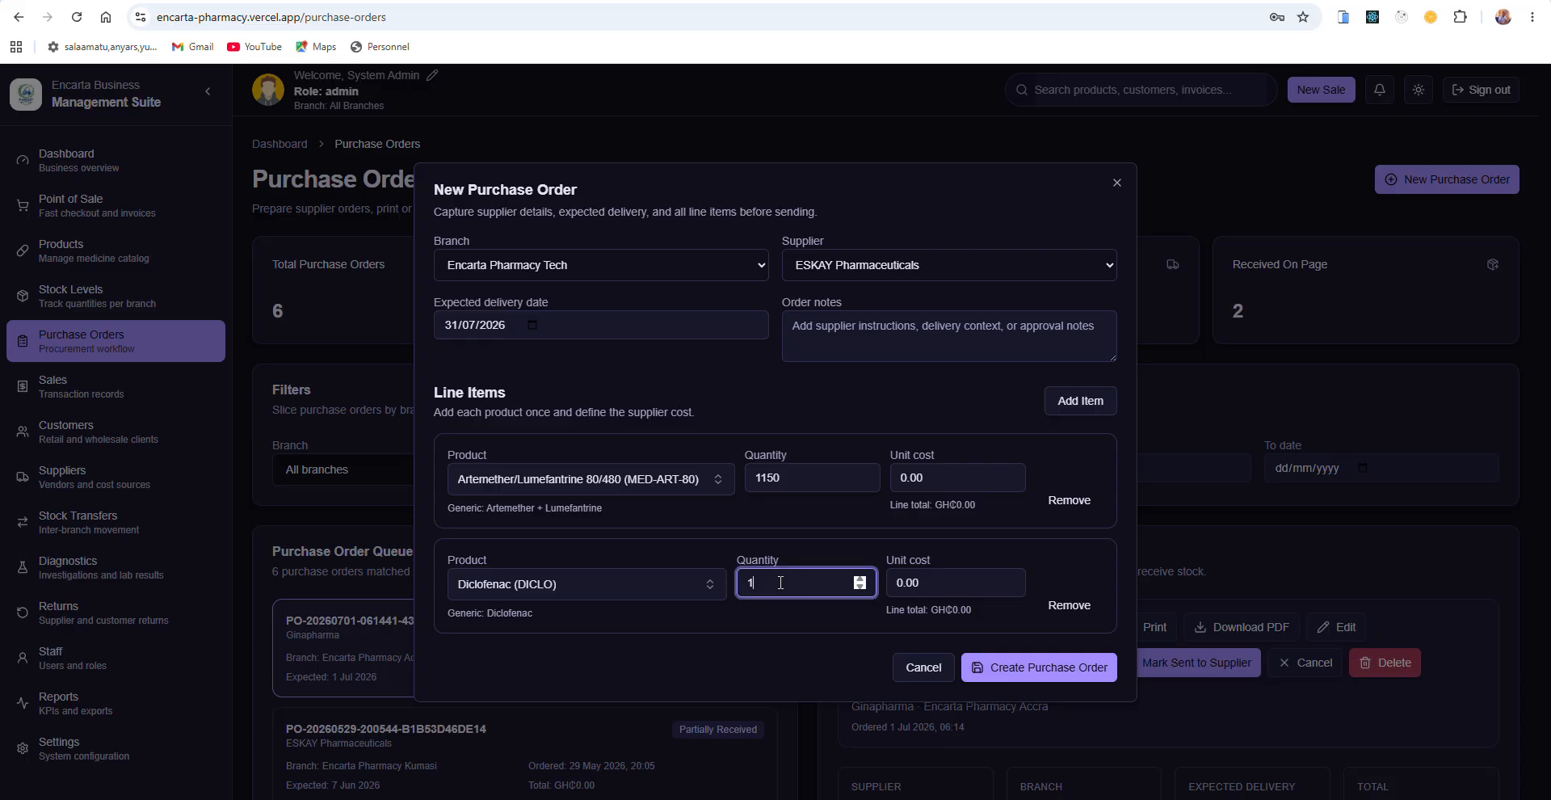
key(BackSpace)
text(200)
Step: Add a third line item for METHYLATED SPIRIT with a quantity of 300 and create the purchase order
click(1074, 401)
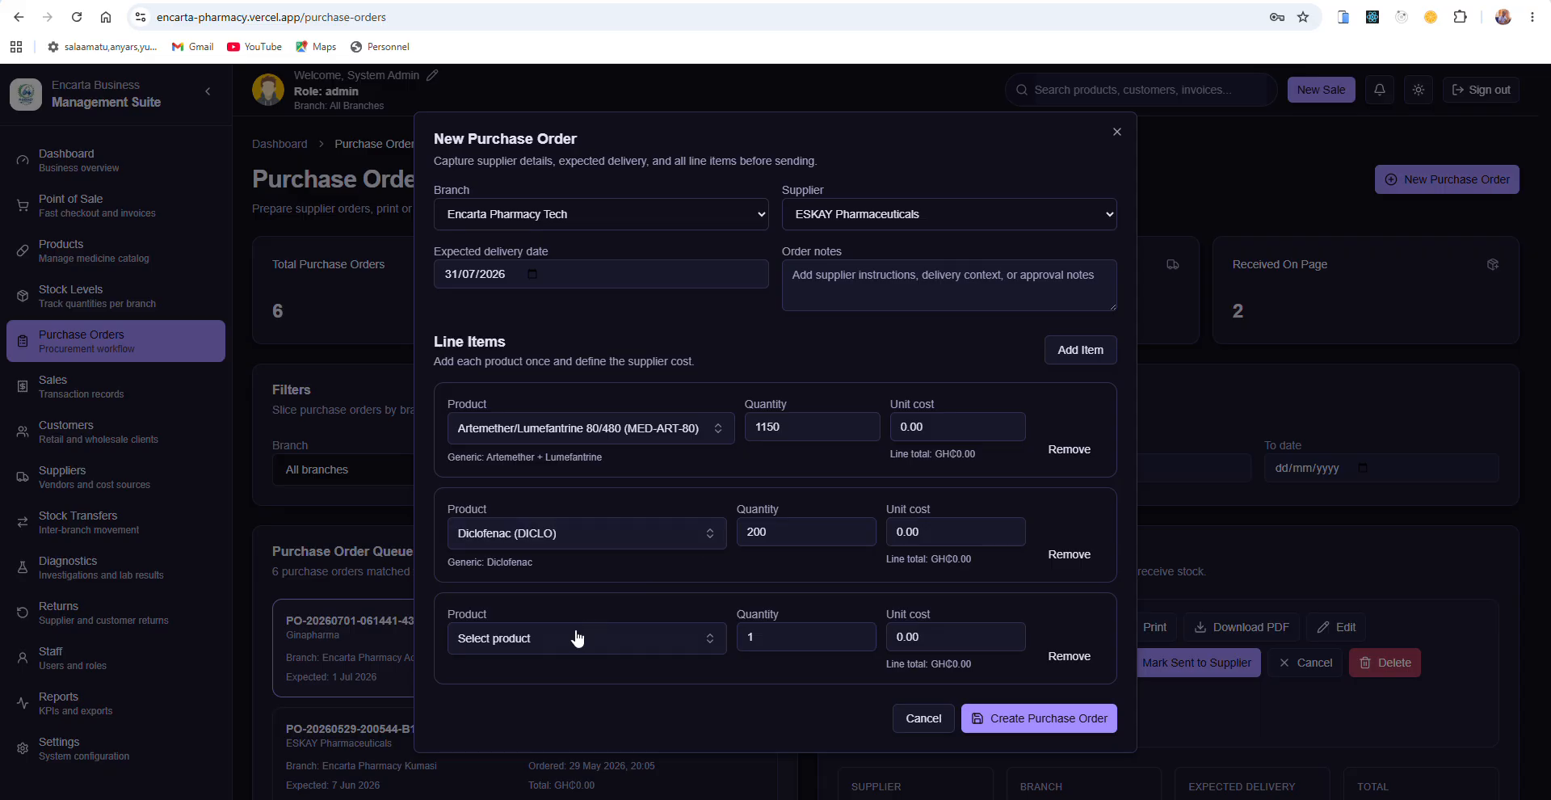
click(559, 651)
text(meth)
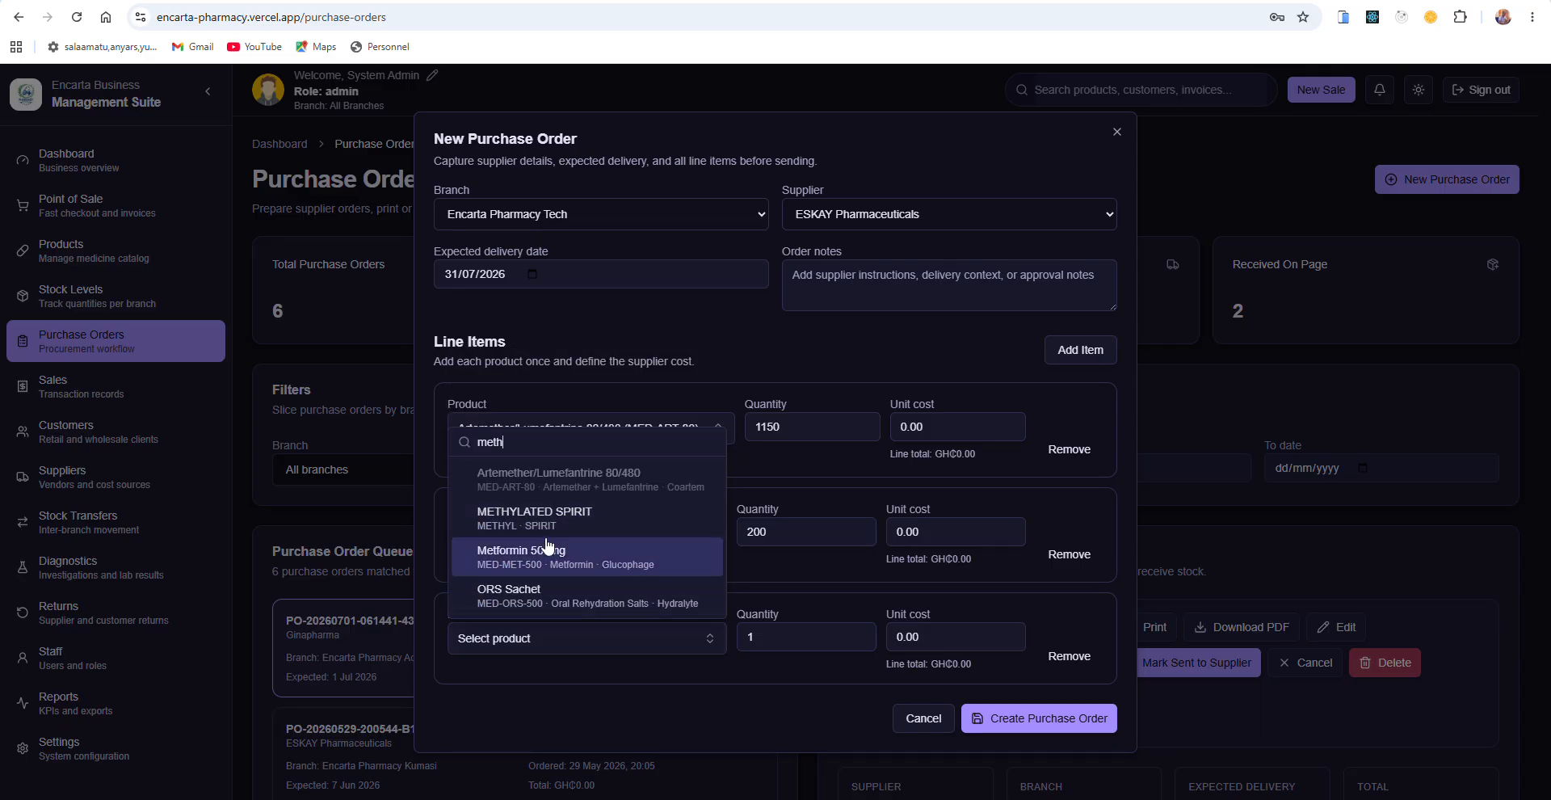
click(569, 517)
click(794, 635)
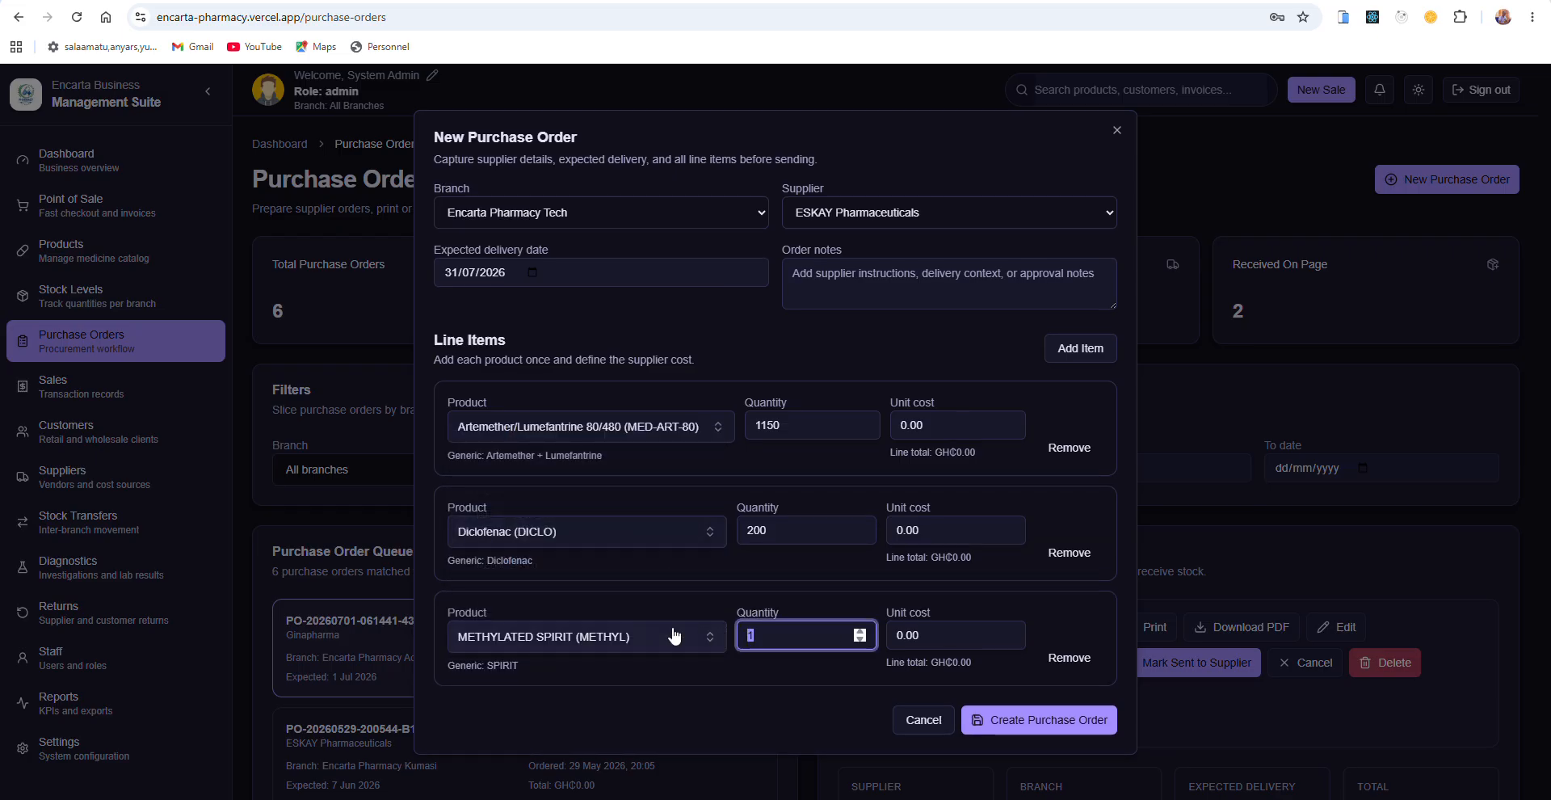
key(BackSpace)
text(300)
click(1049, 722)
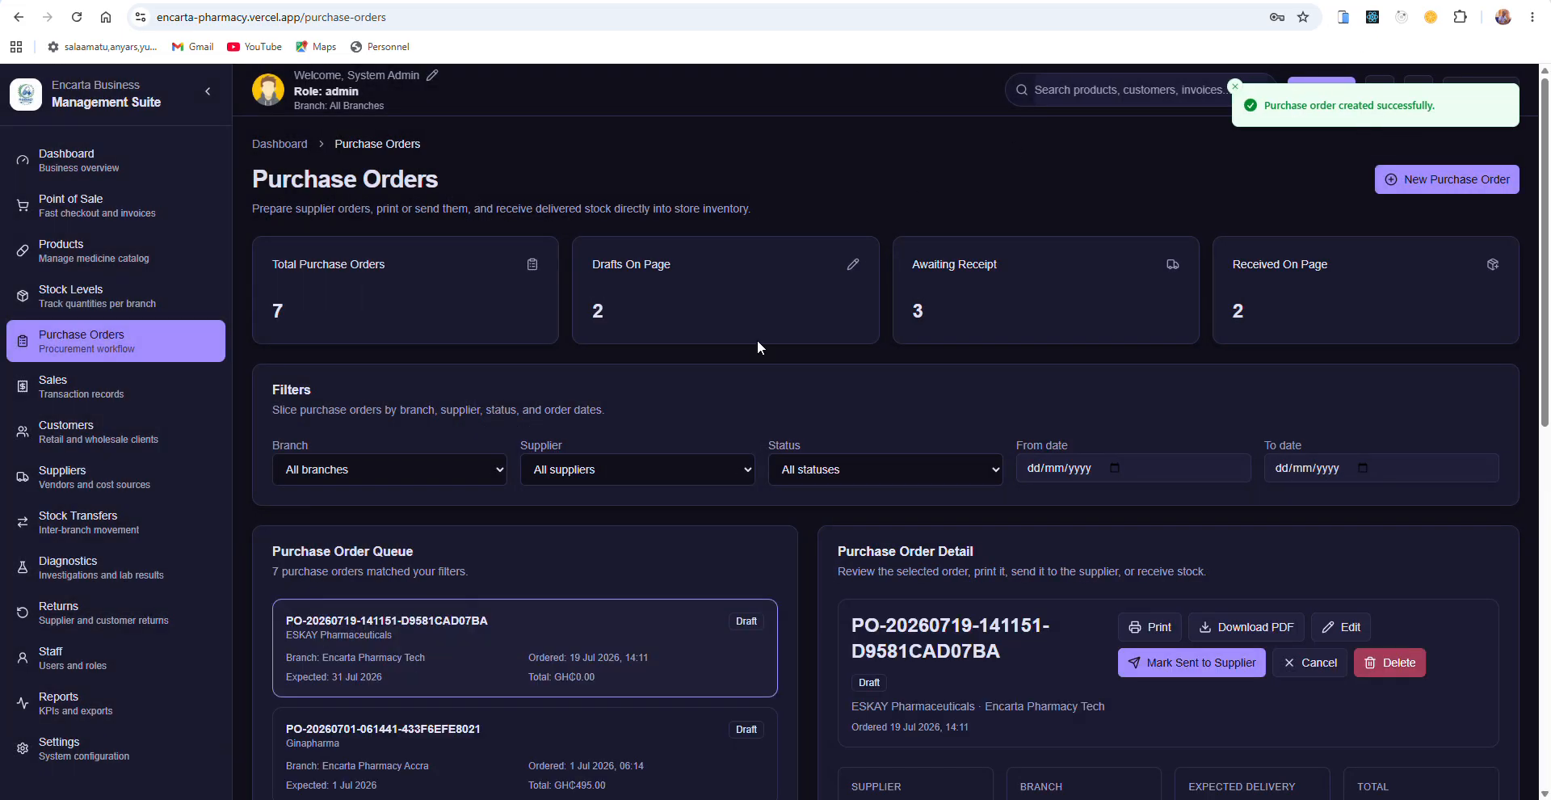
Step: Examine the purchase order queue and the details of the newly created draft order
scroll(777, 335, down, 1)
scroll(777, 331, down, 2)
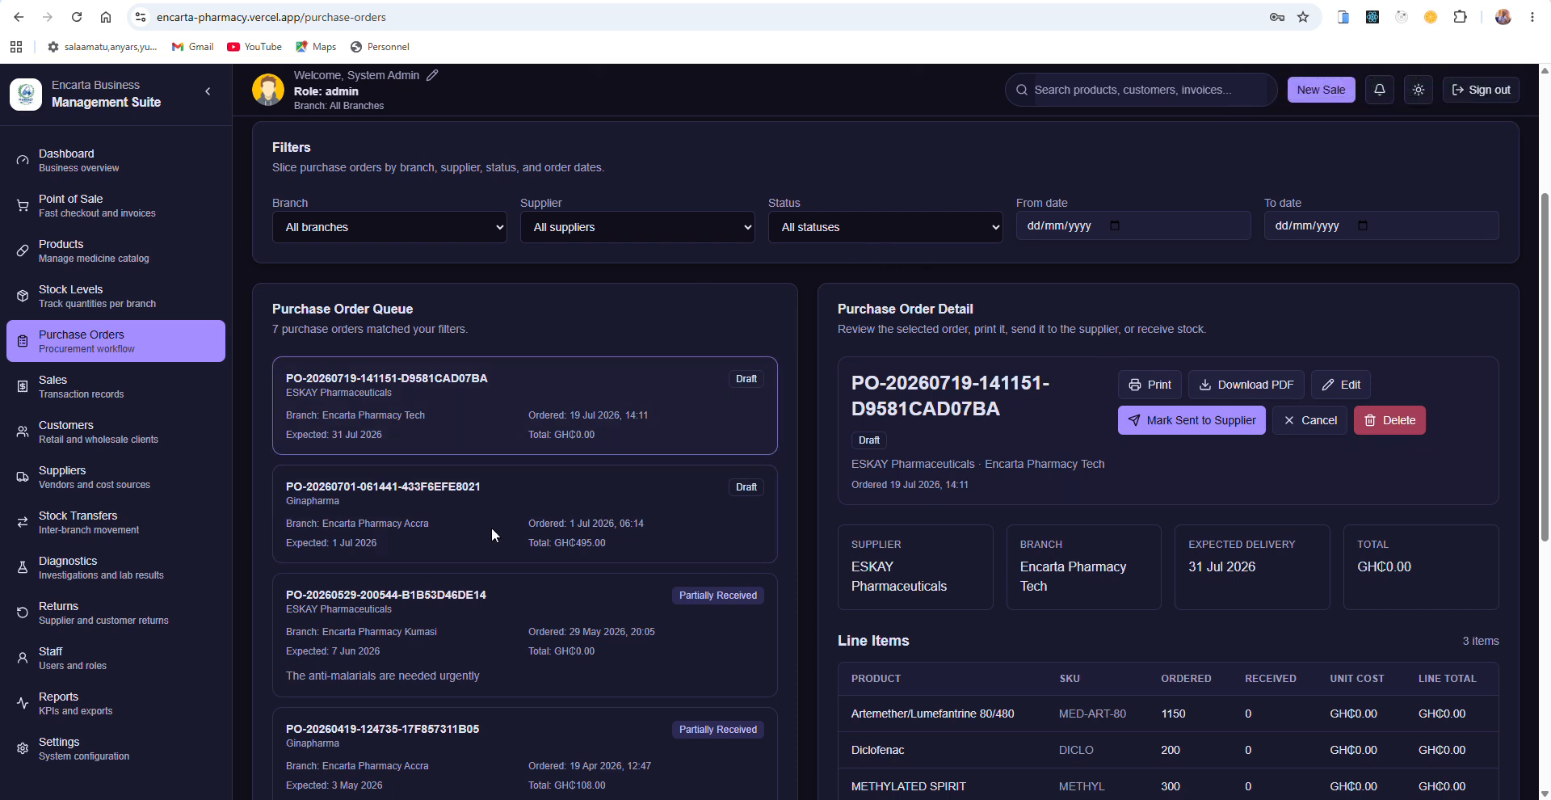
drag(262, 303, 976, 309)
click(676, 352)
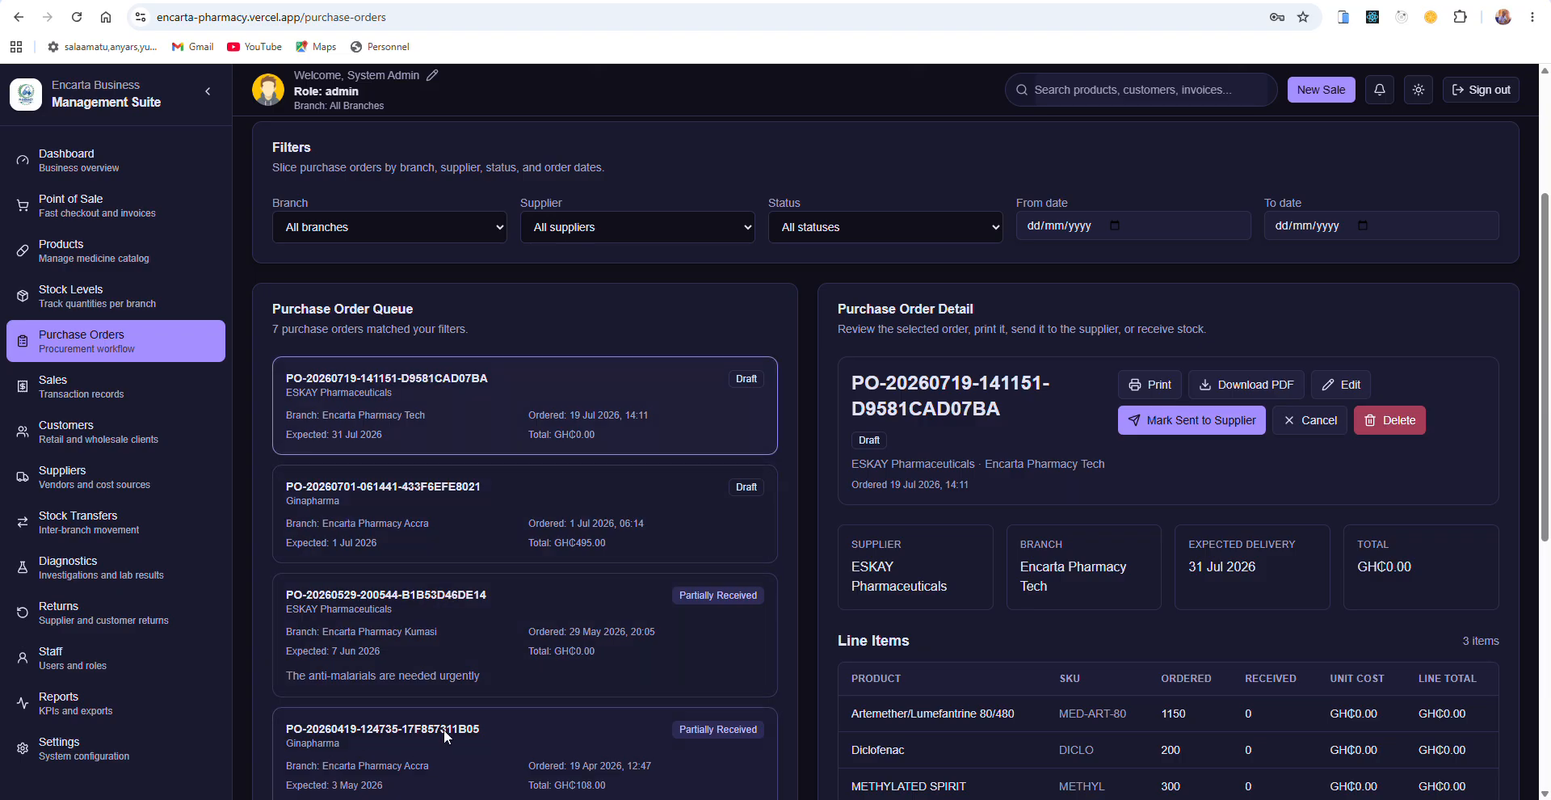
scroll(516, 486, down, 2)
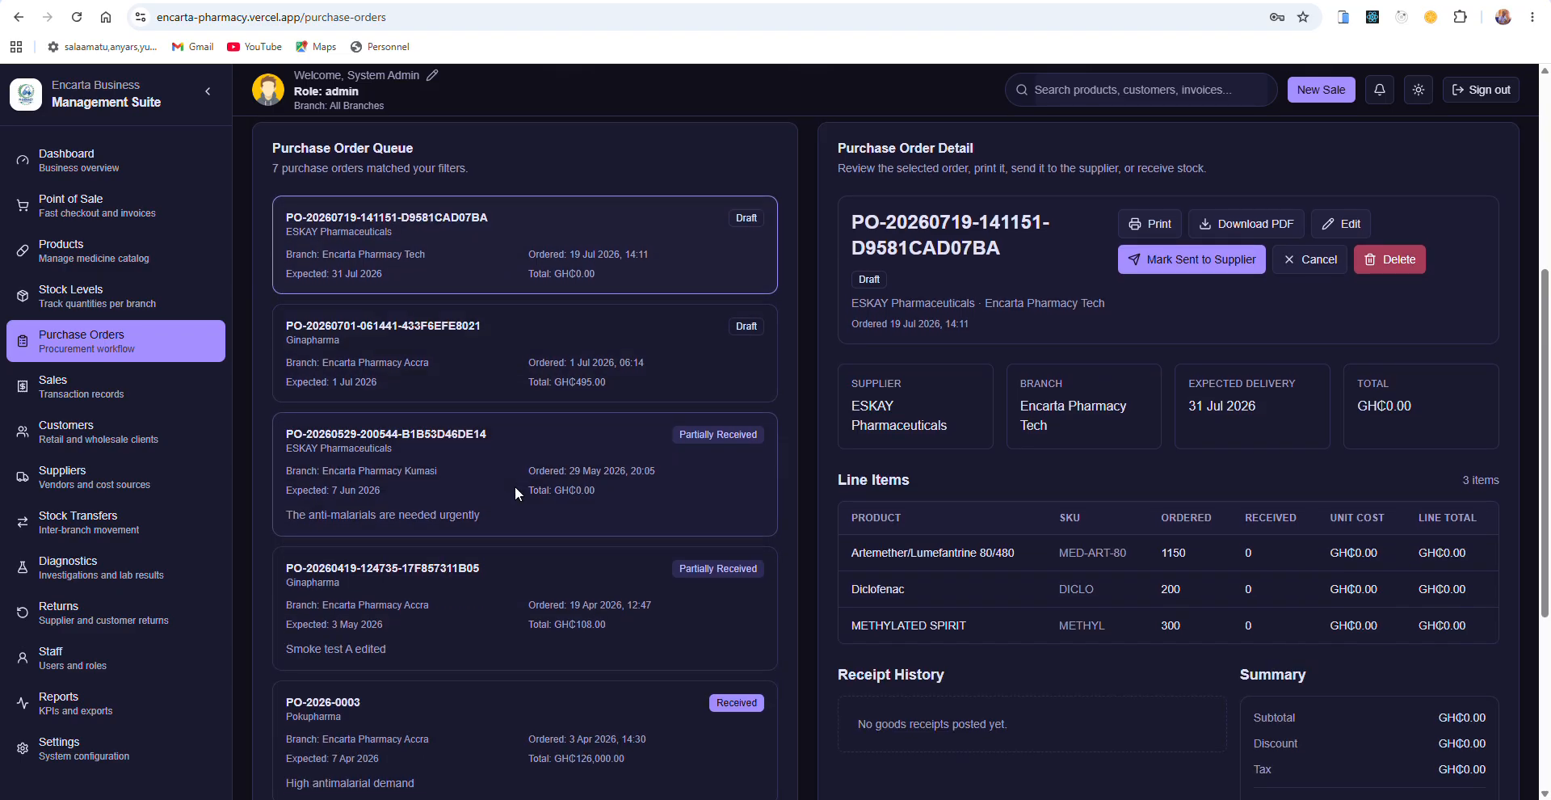
scroll(515, 486, up, 1)
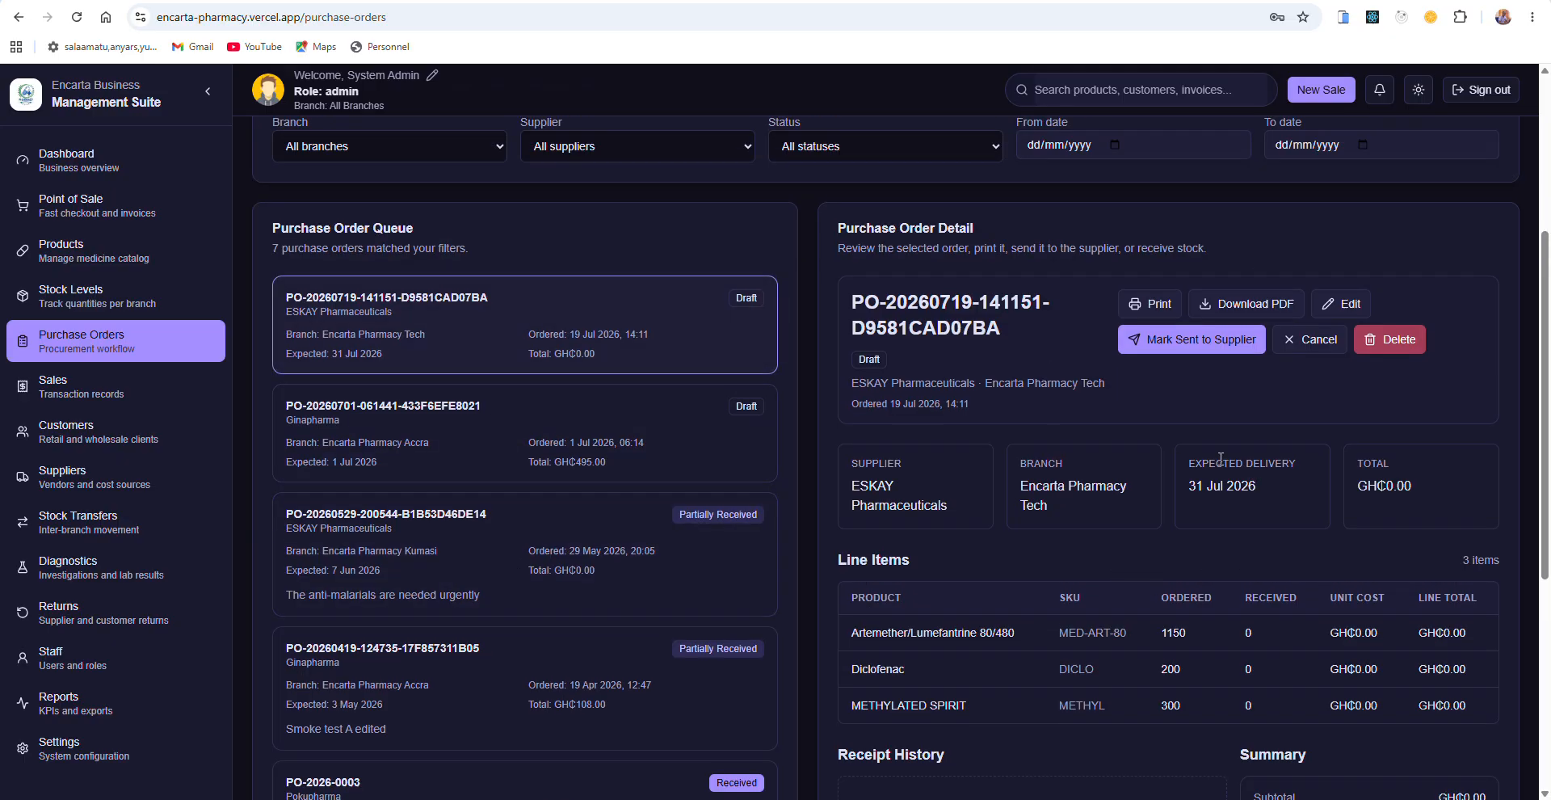
Step: Open each of the older purchase orders in the queue in turn and examine its line items, receipt history and summary
click(469, 429)
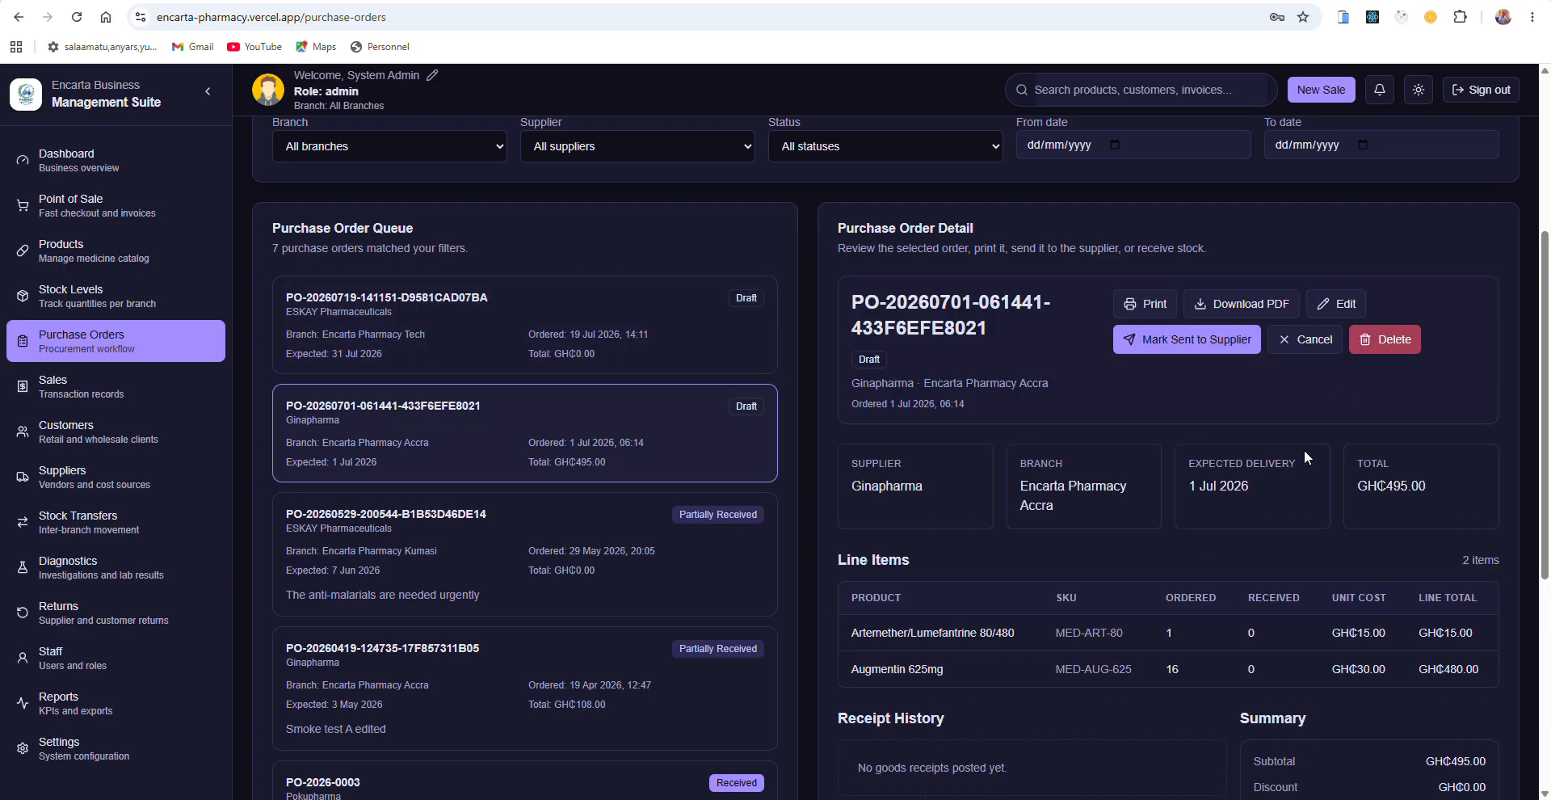
click(443, 537)
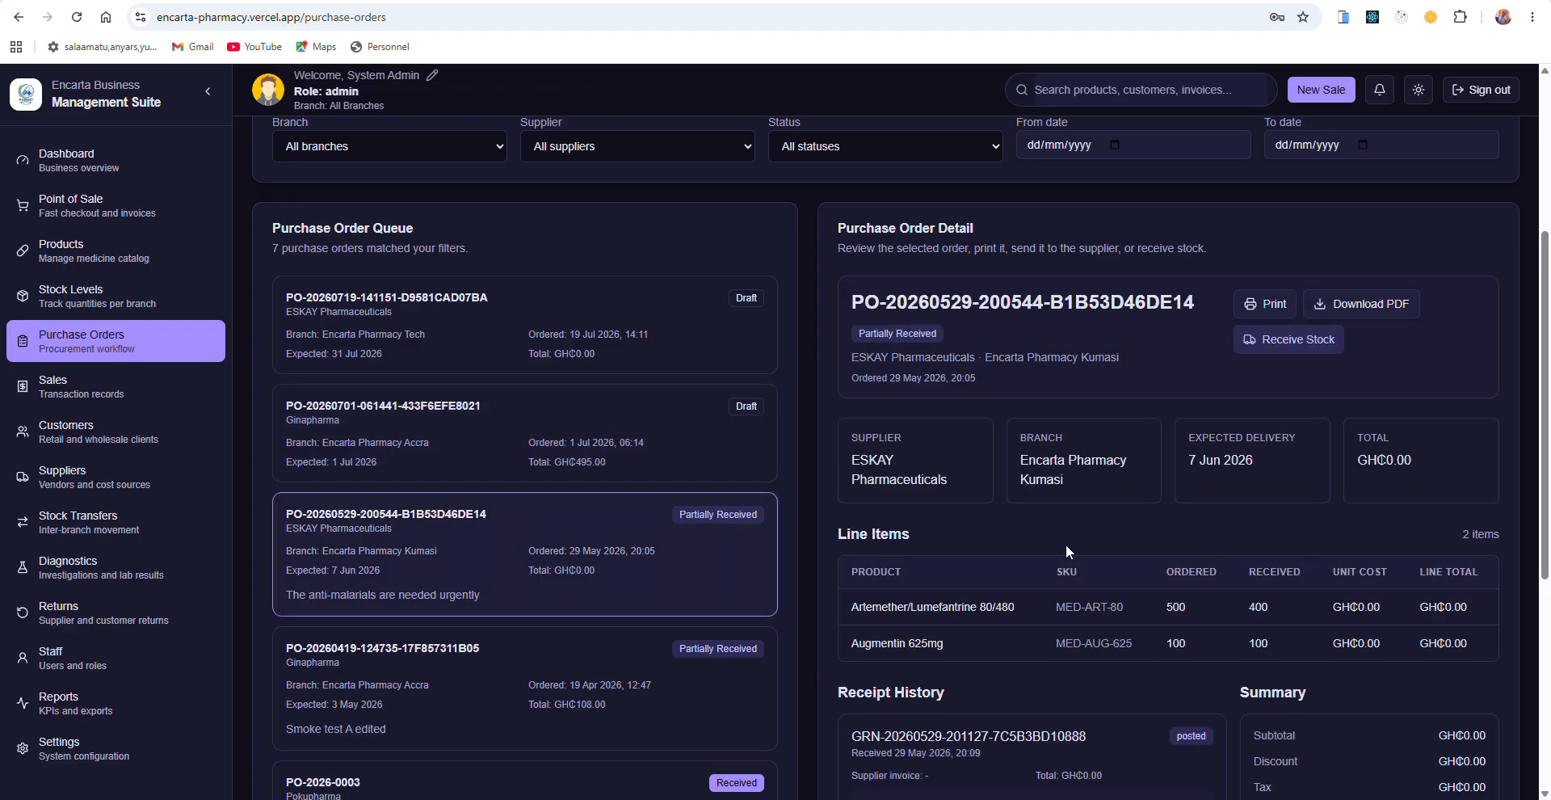
click(448, 683)
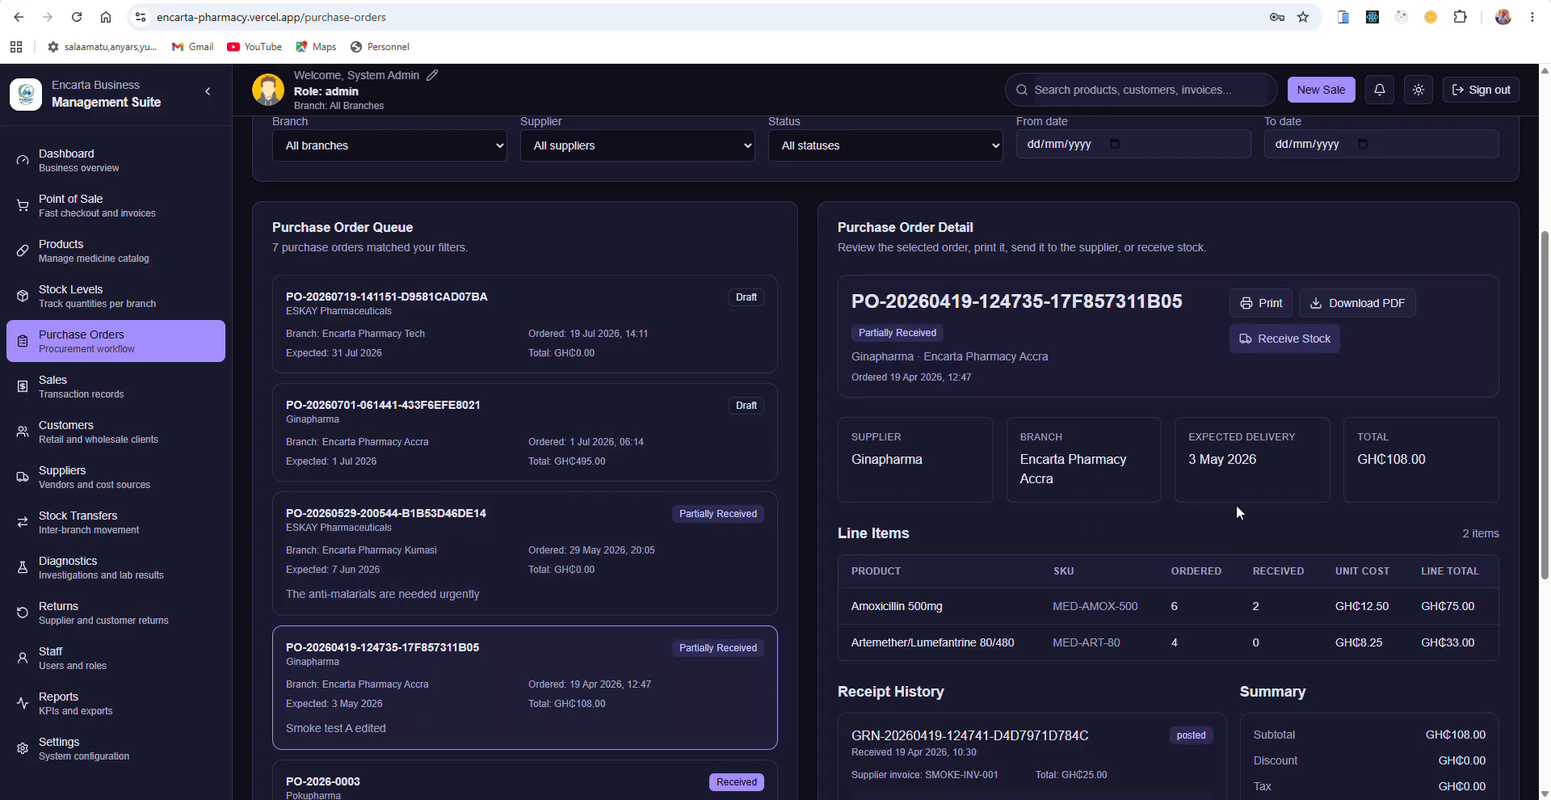
scroll(1236, 504, down, 2)
click(376, 633)
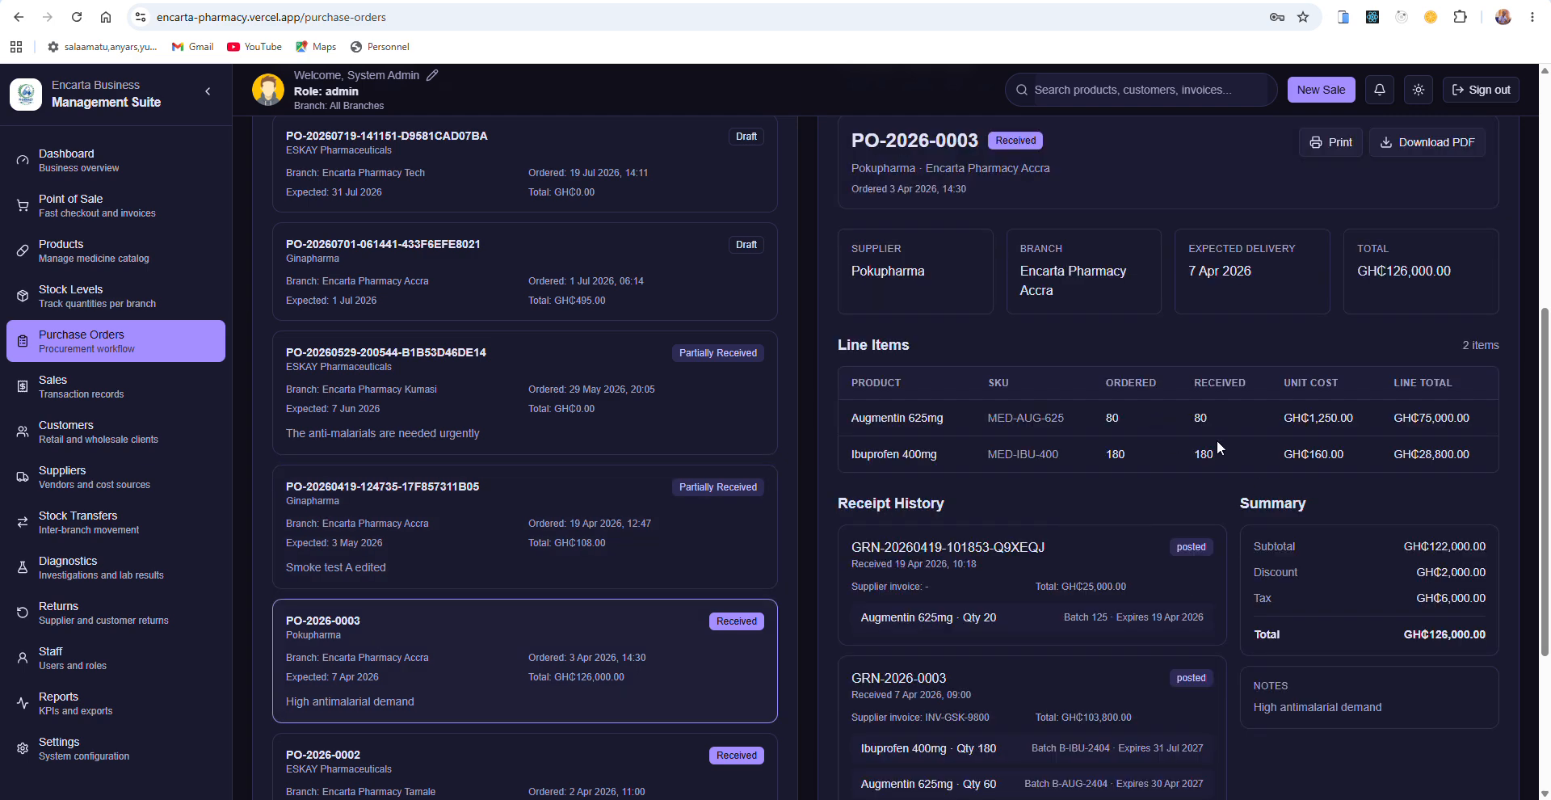
scroll(1178, 482, down, 3)
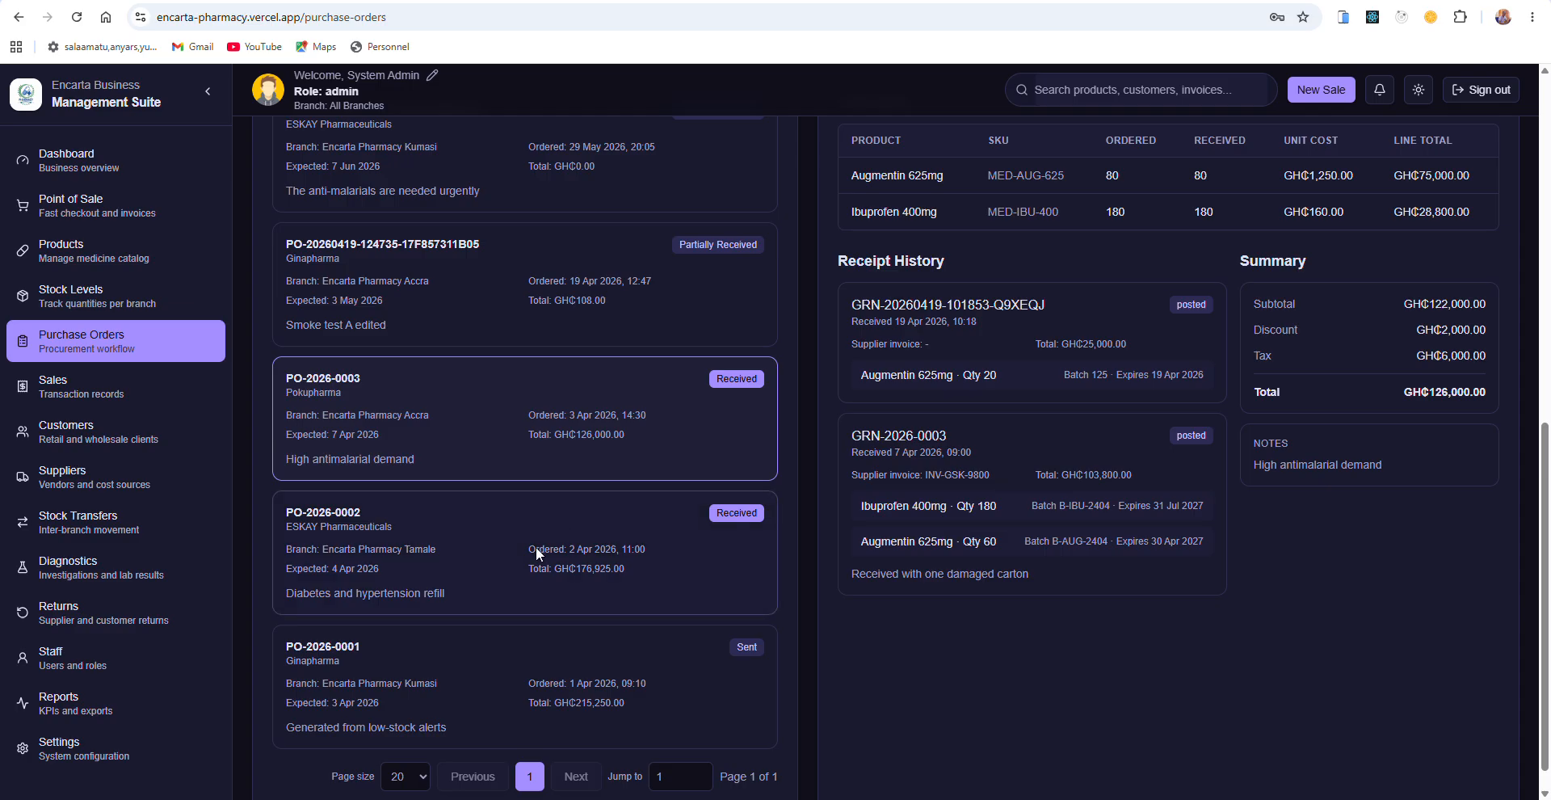
click(536, 546)
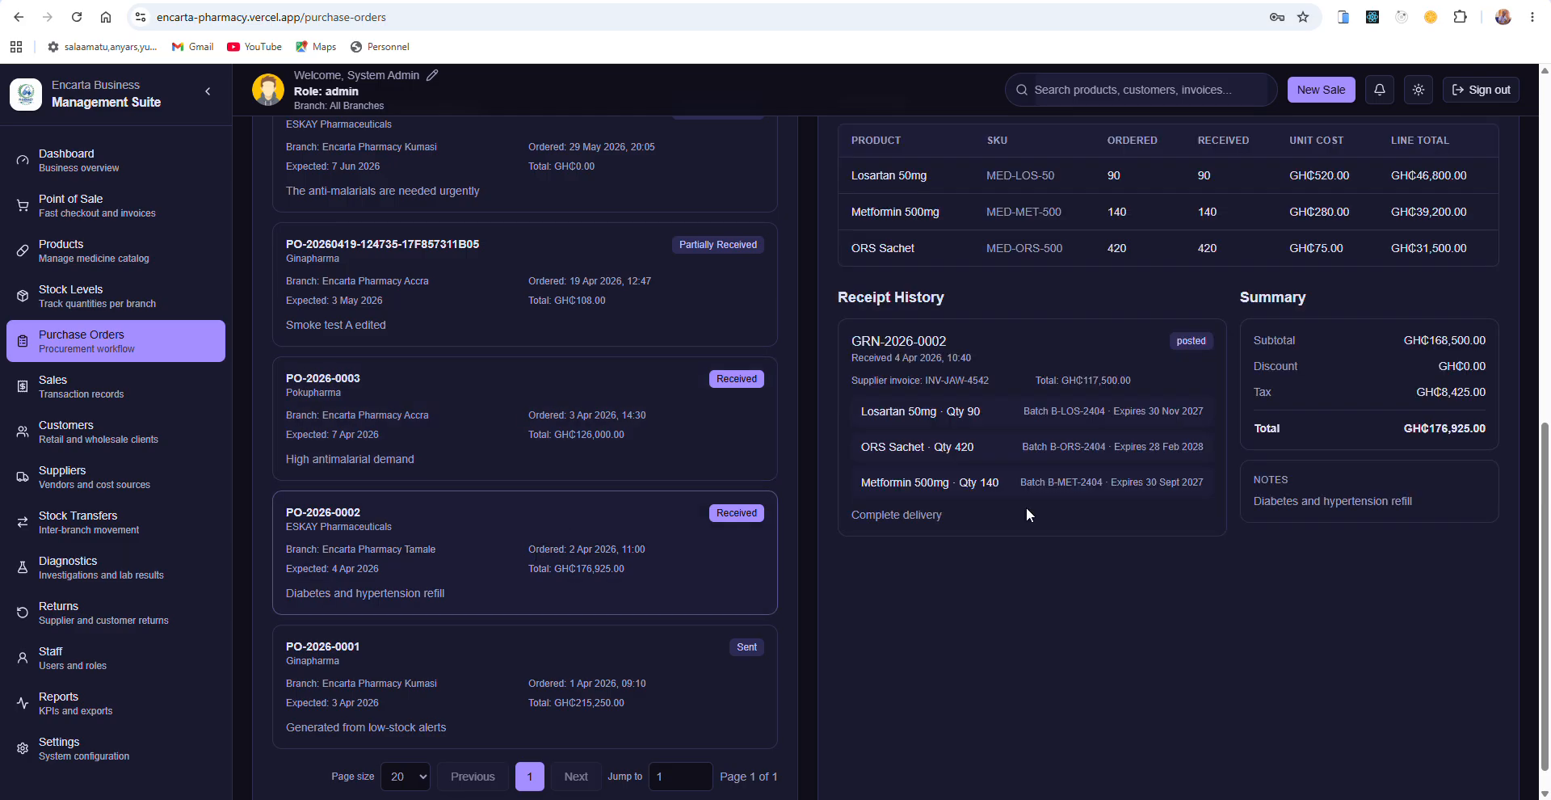
click(429, 682)
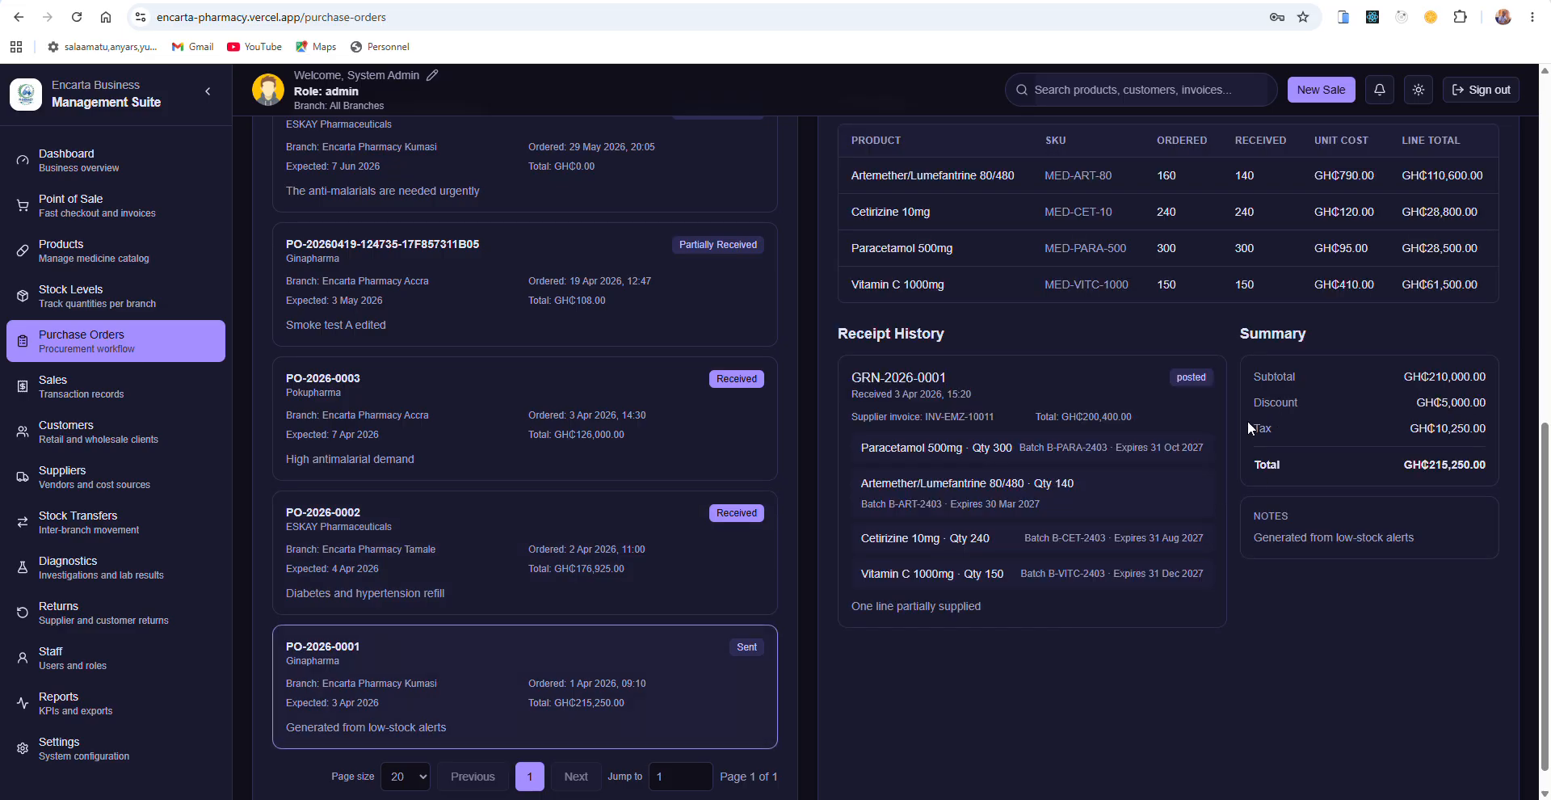
Step: Reopen the ESKAY Pharmaceuticals draft order for Encarta Pharmacy Tech and check the products in its line items
scroll(473, 568, up, 7)
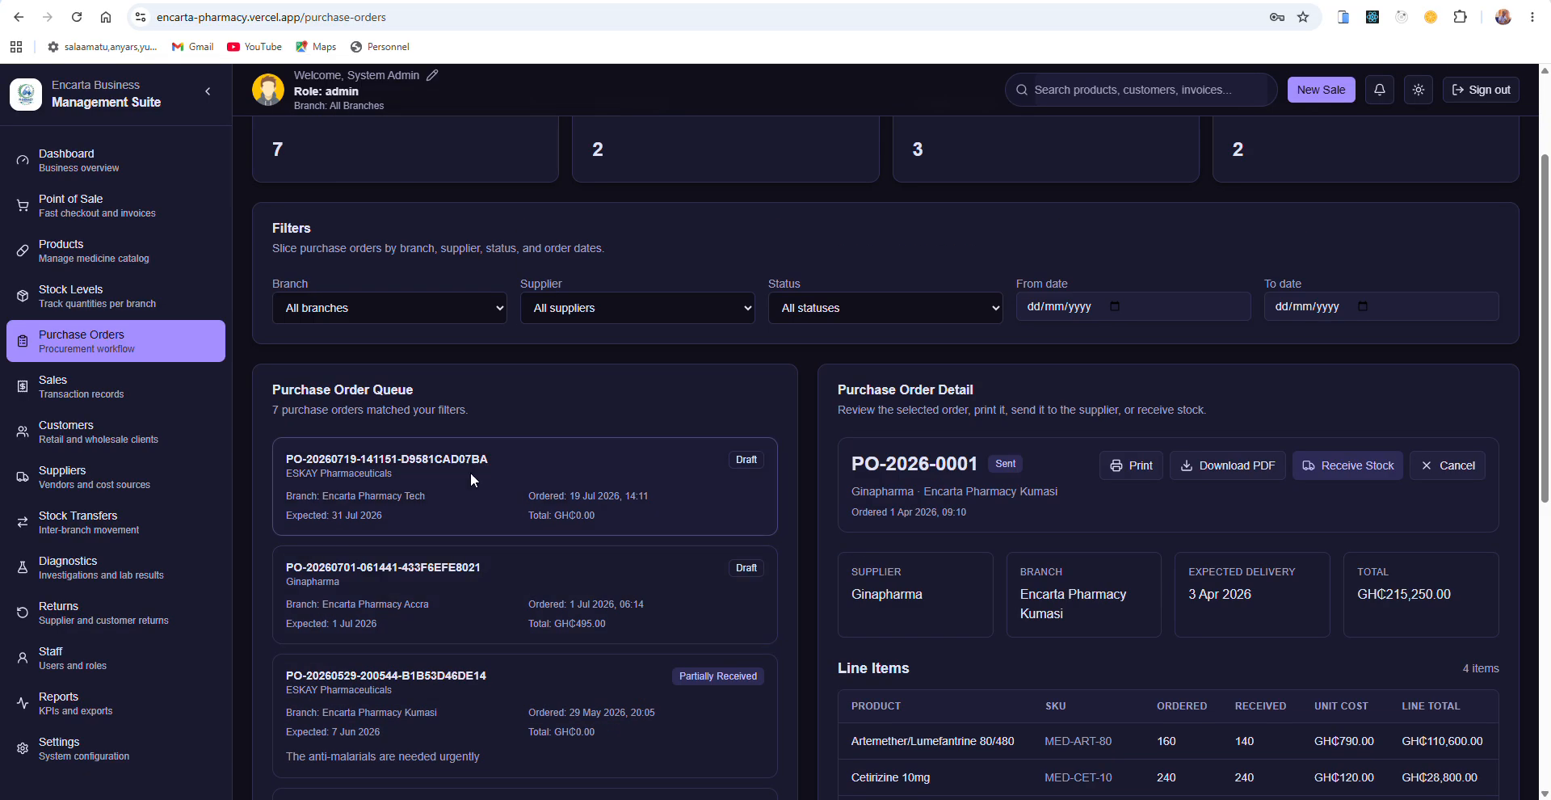
click(462, 484)
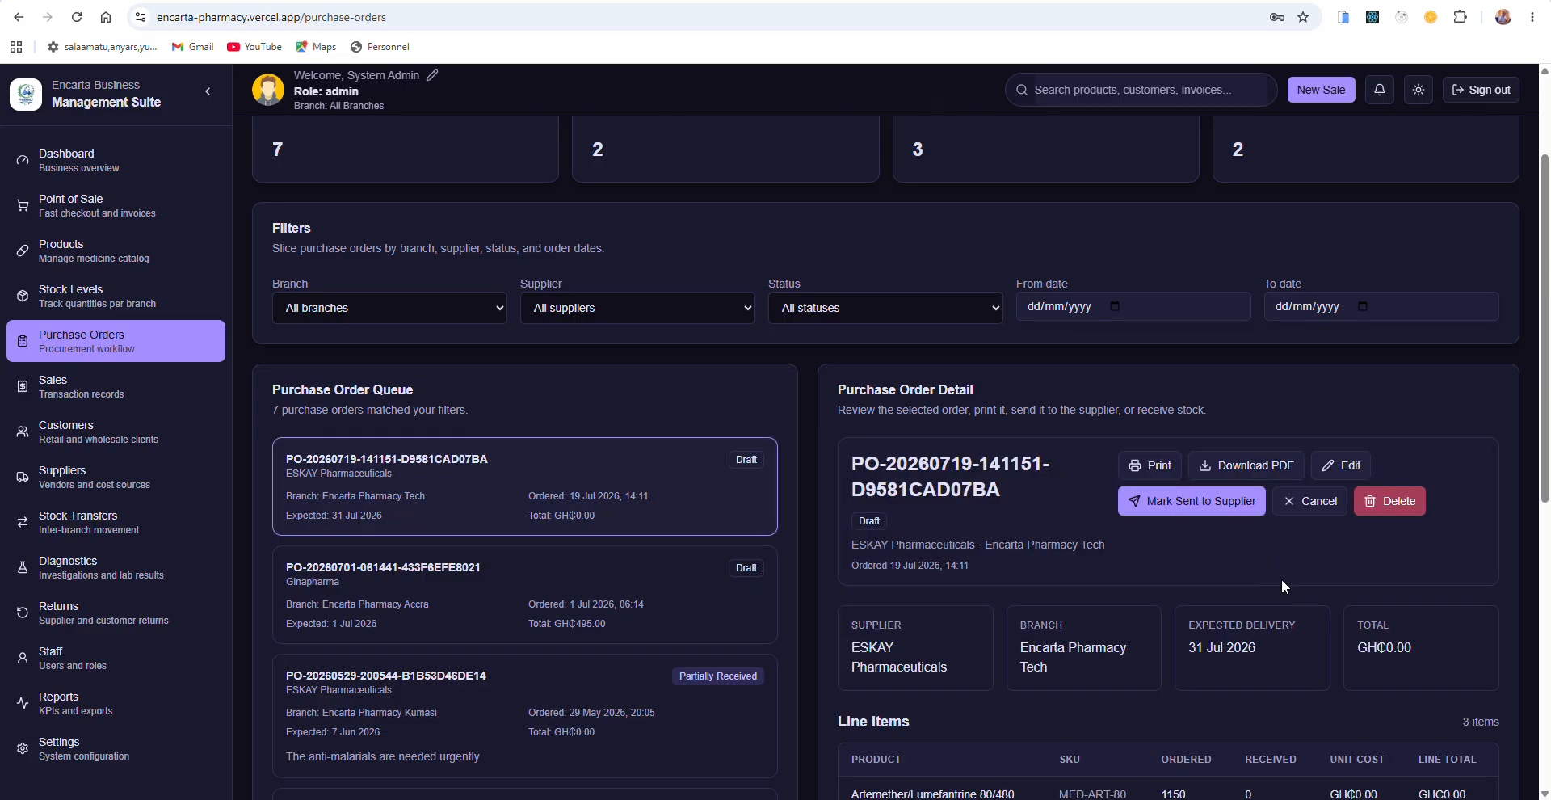
scroll(1171, 593, down, 3)
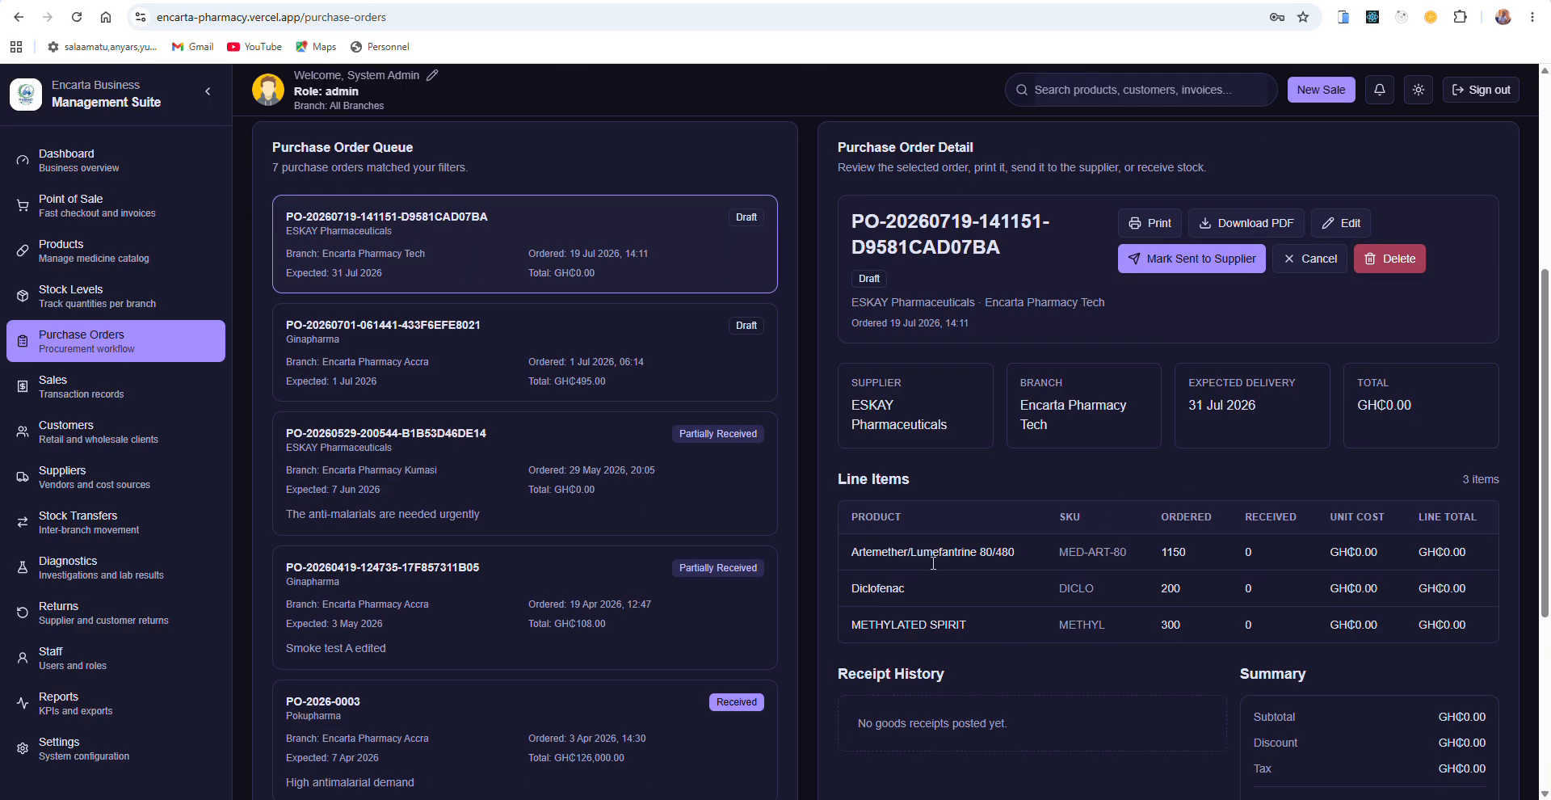
drag(850, 546, 1020, 550)
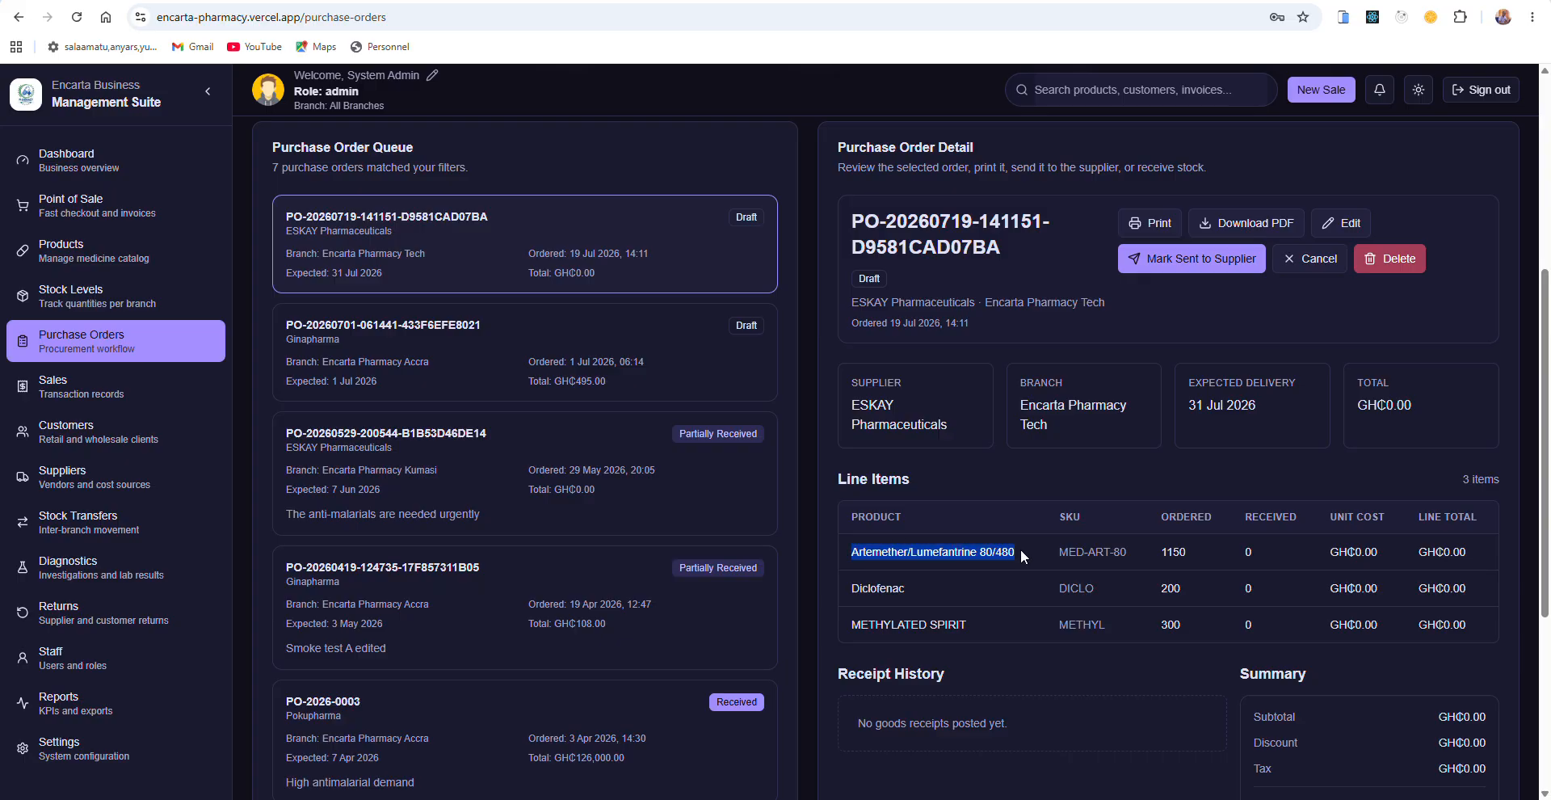
drag(858, 588, 977, 621)
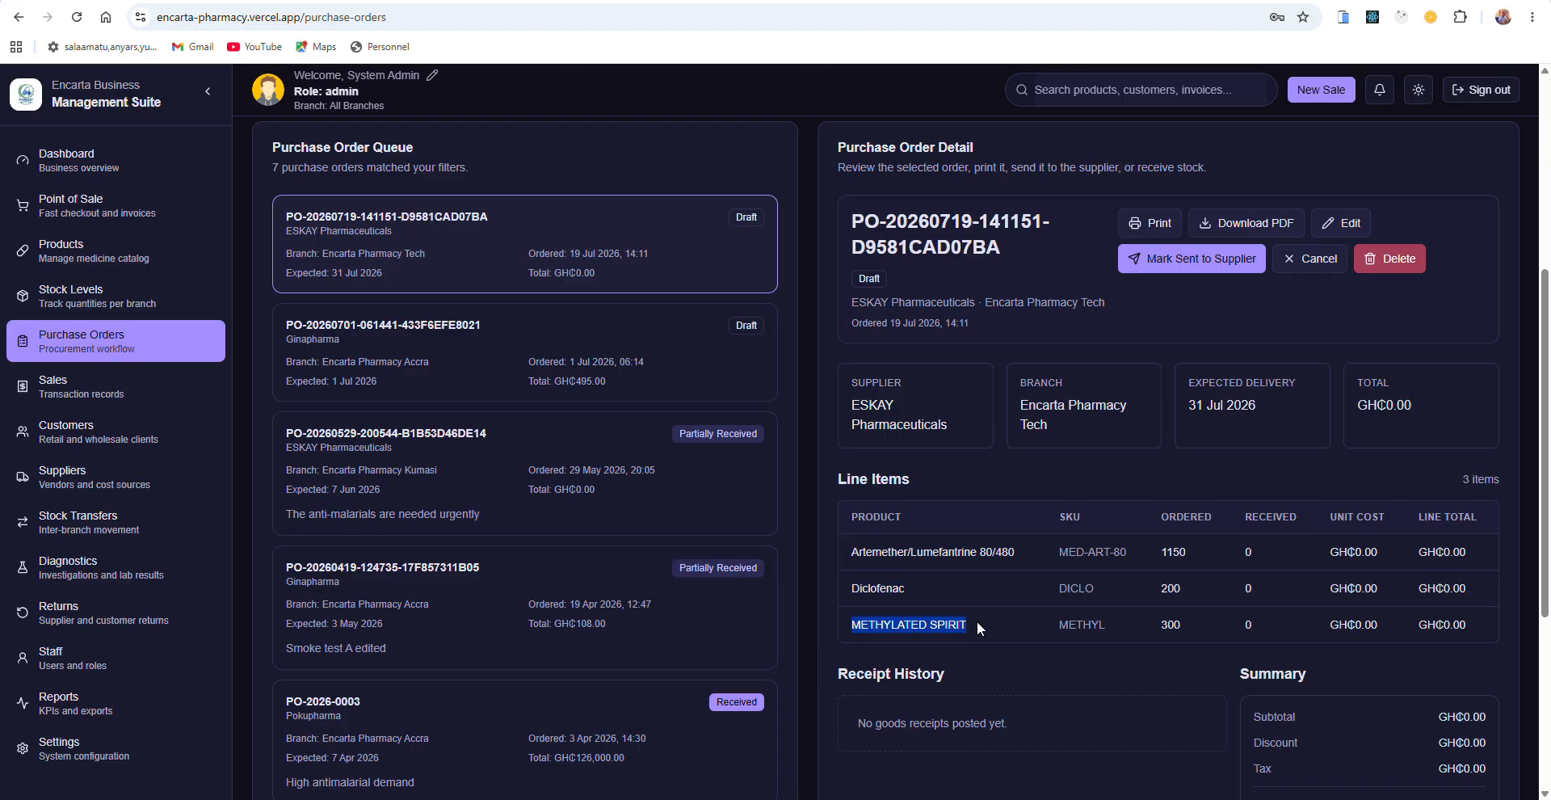
Step: Mark the ESKAY Pharmaceuticals draft order for Encarta Pharmacy Tech as sent to the supplier
click(988, 606)
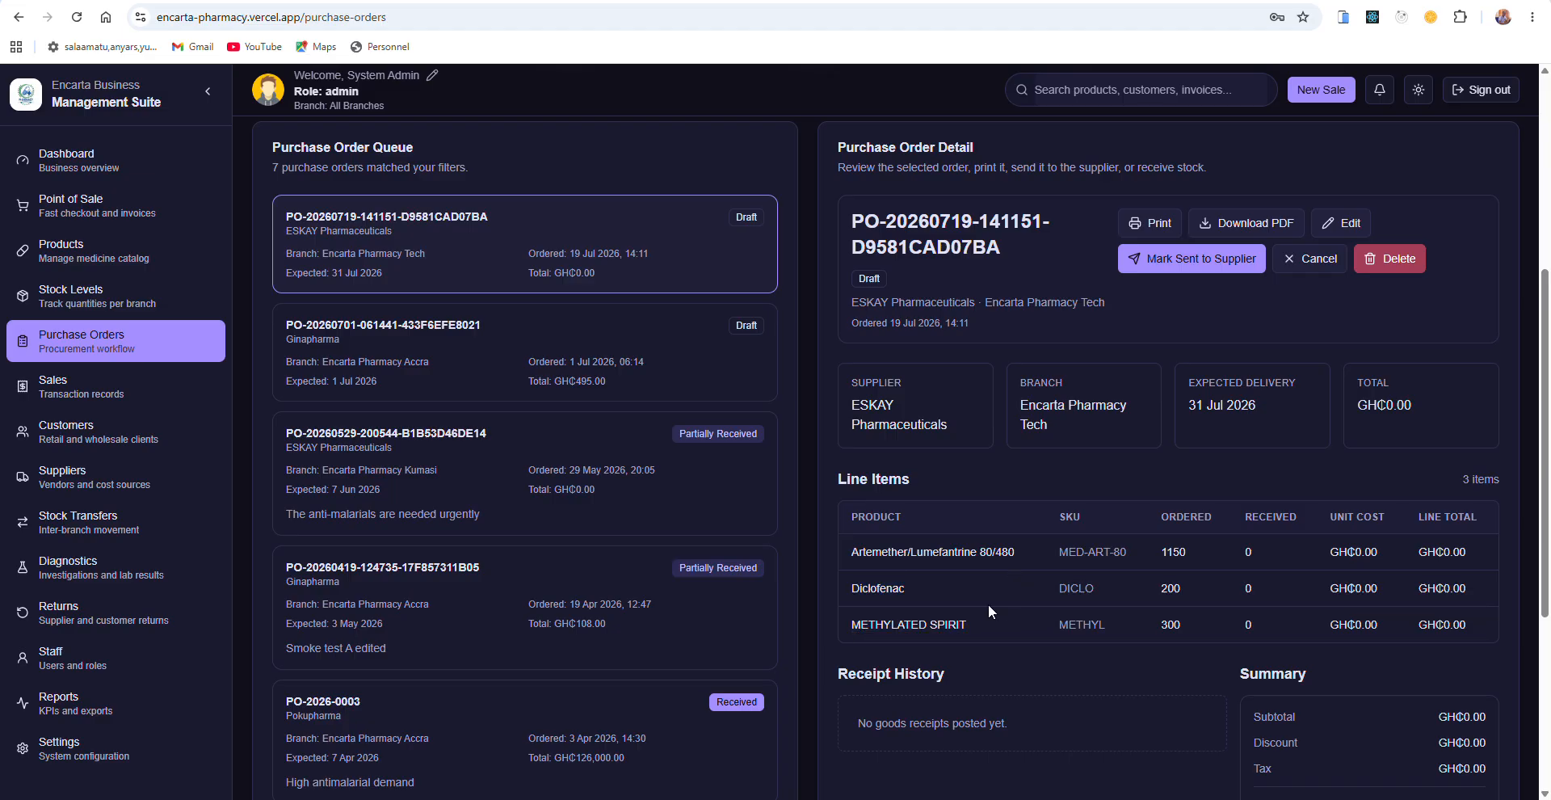
scroll(987, 604, up, 2)
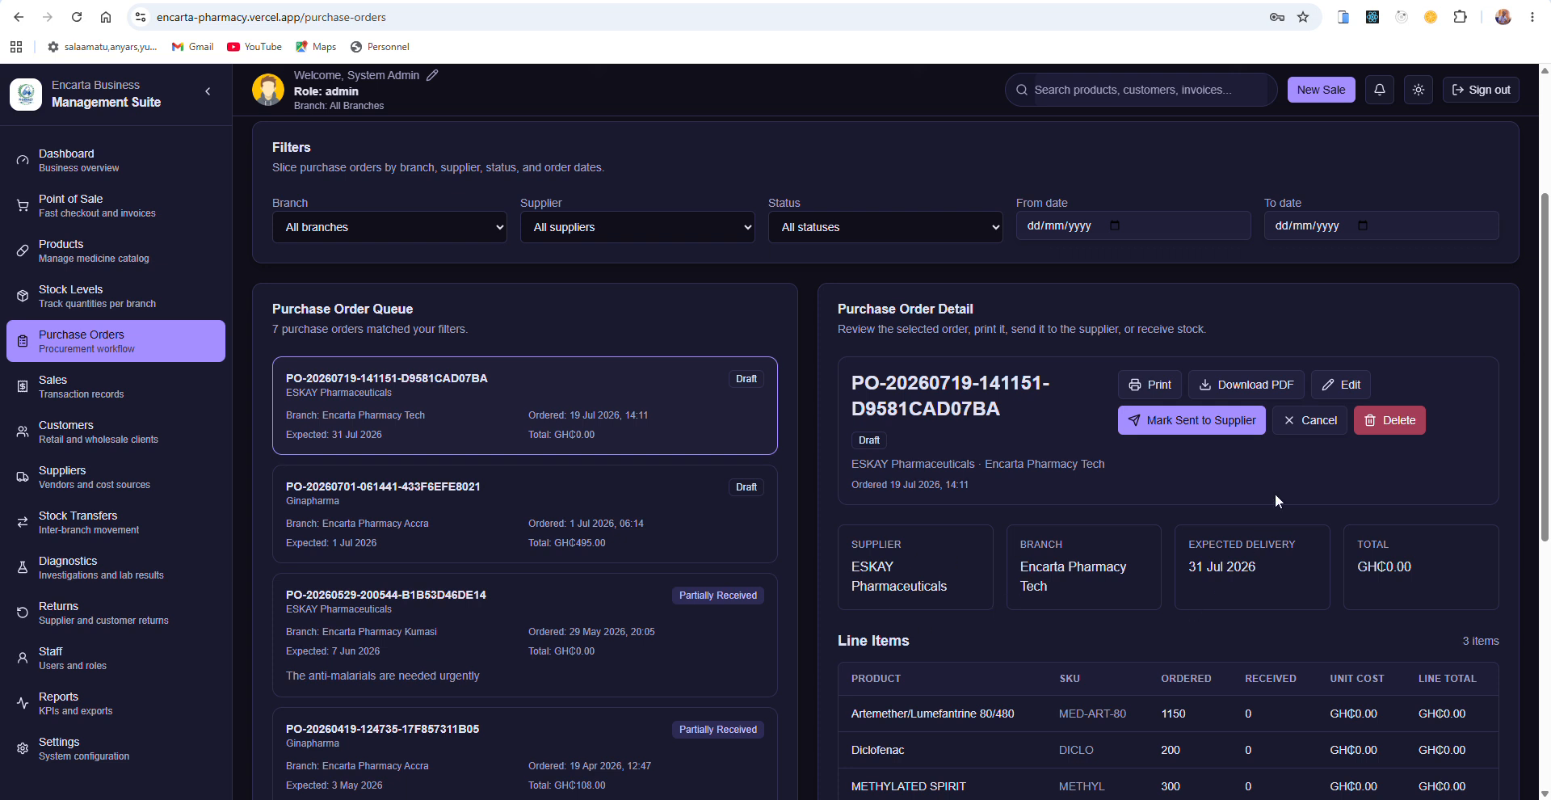
click(1193, 428)
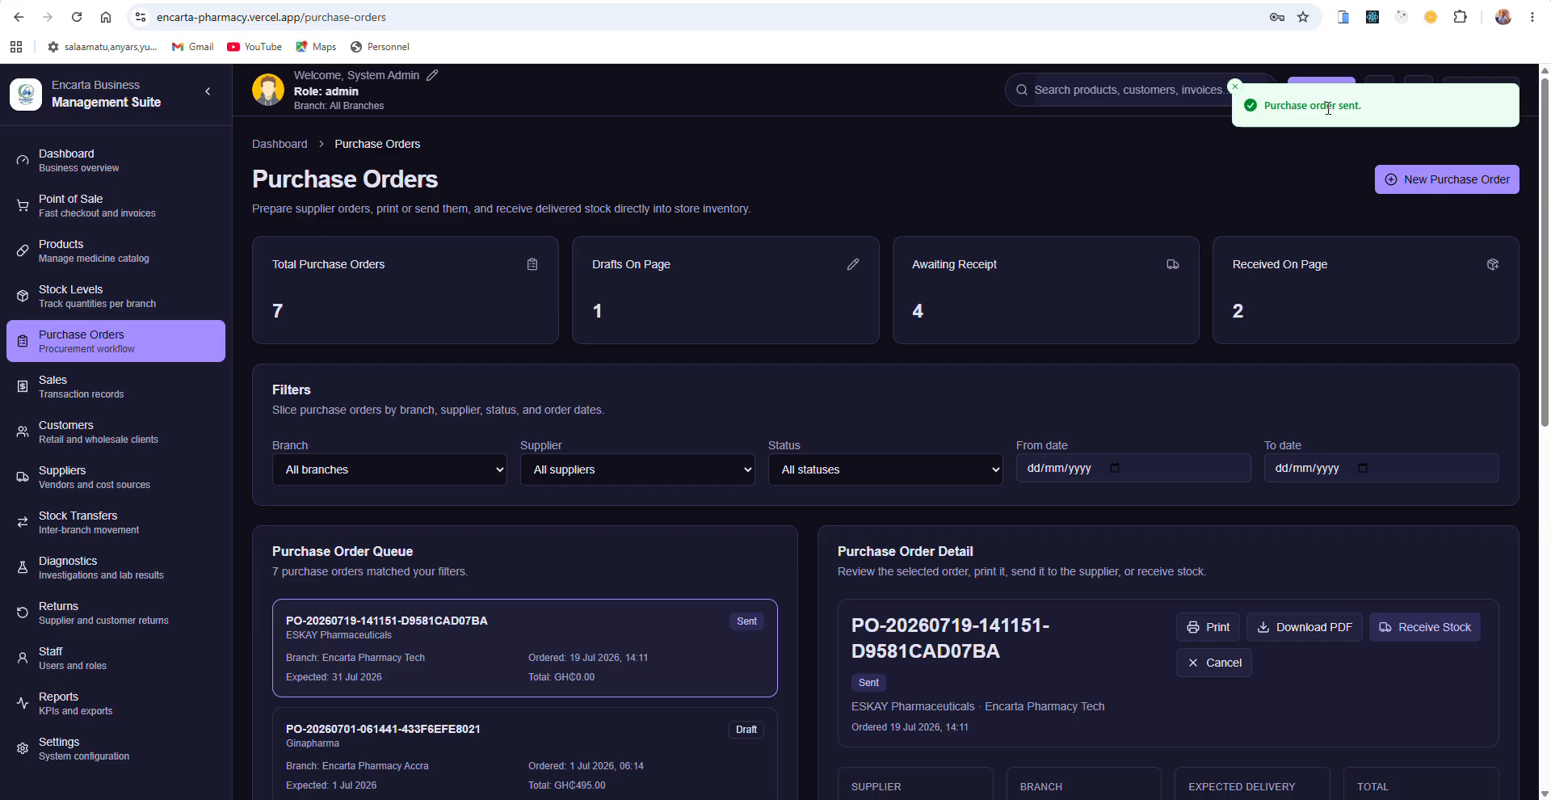
Step: Examine the sent ESKAY Pharmaceuticals order's status and the product and ordered quantity of each line item
scroll(1215, 611, down, 1)
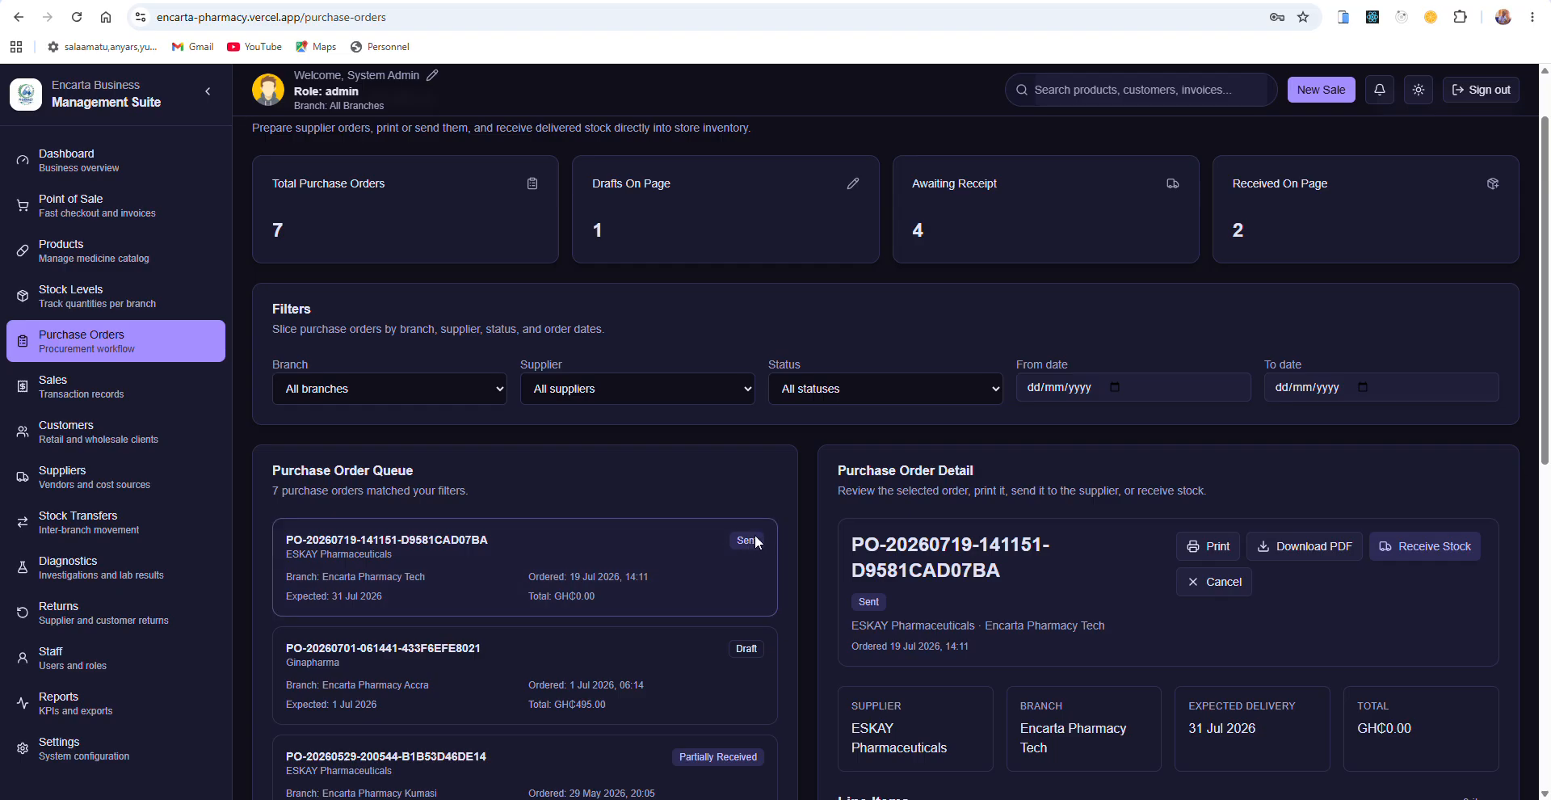
scroll(1079, 561, down, 3)
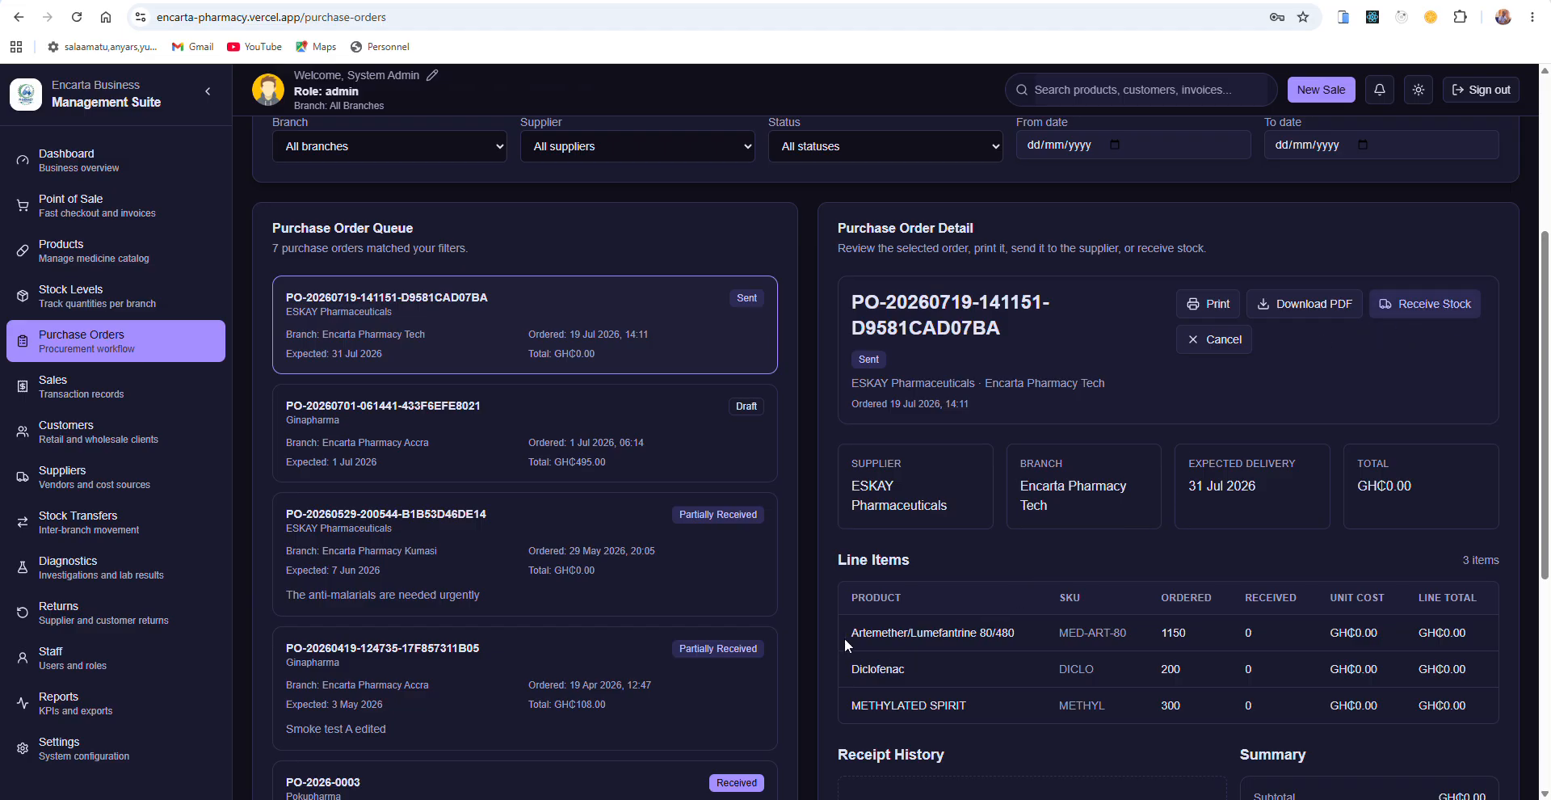
drag(850, 630, 1039, 638)
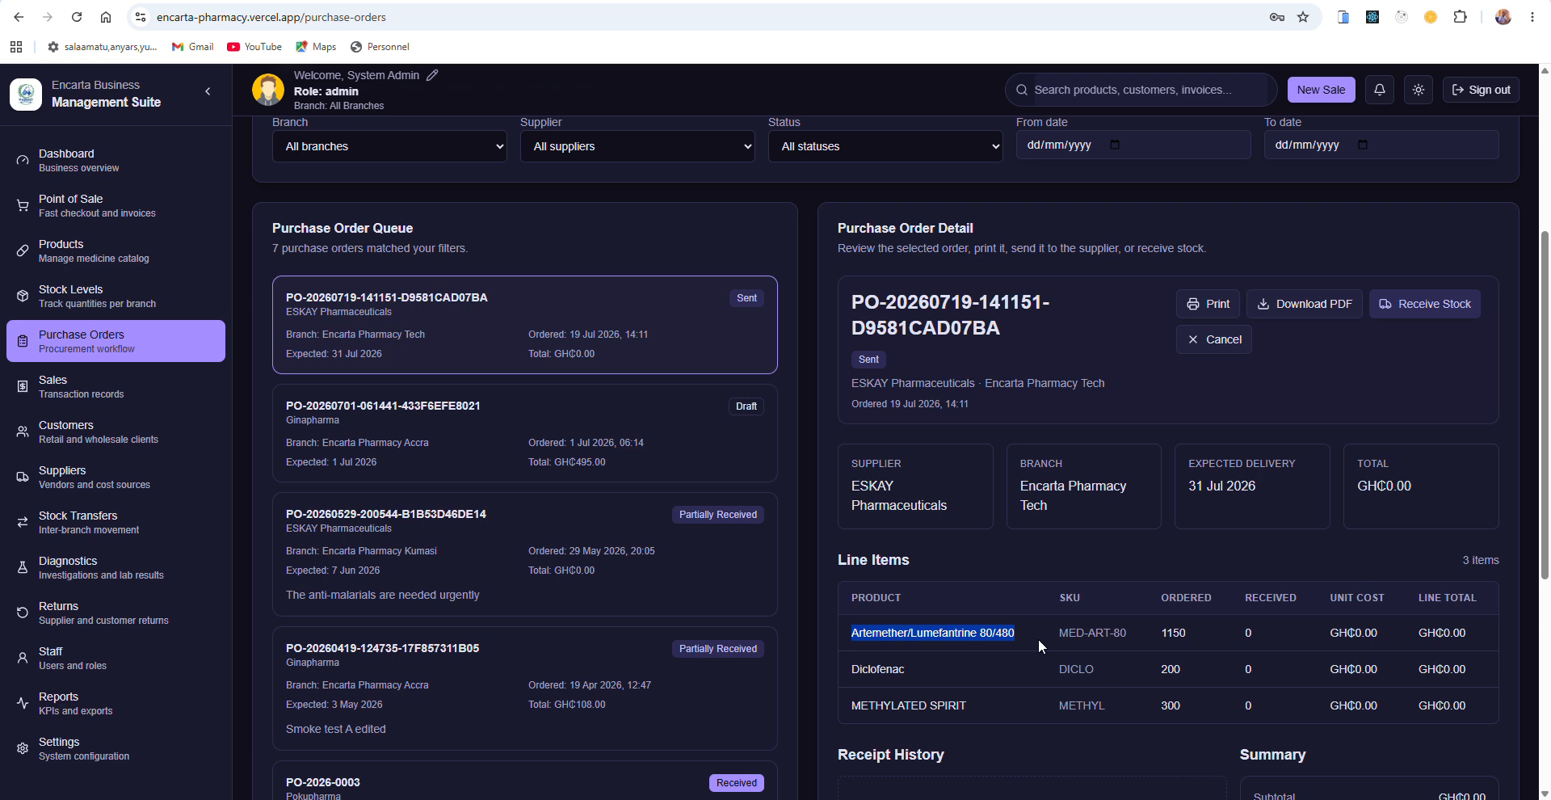
click(1156, 630)
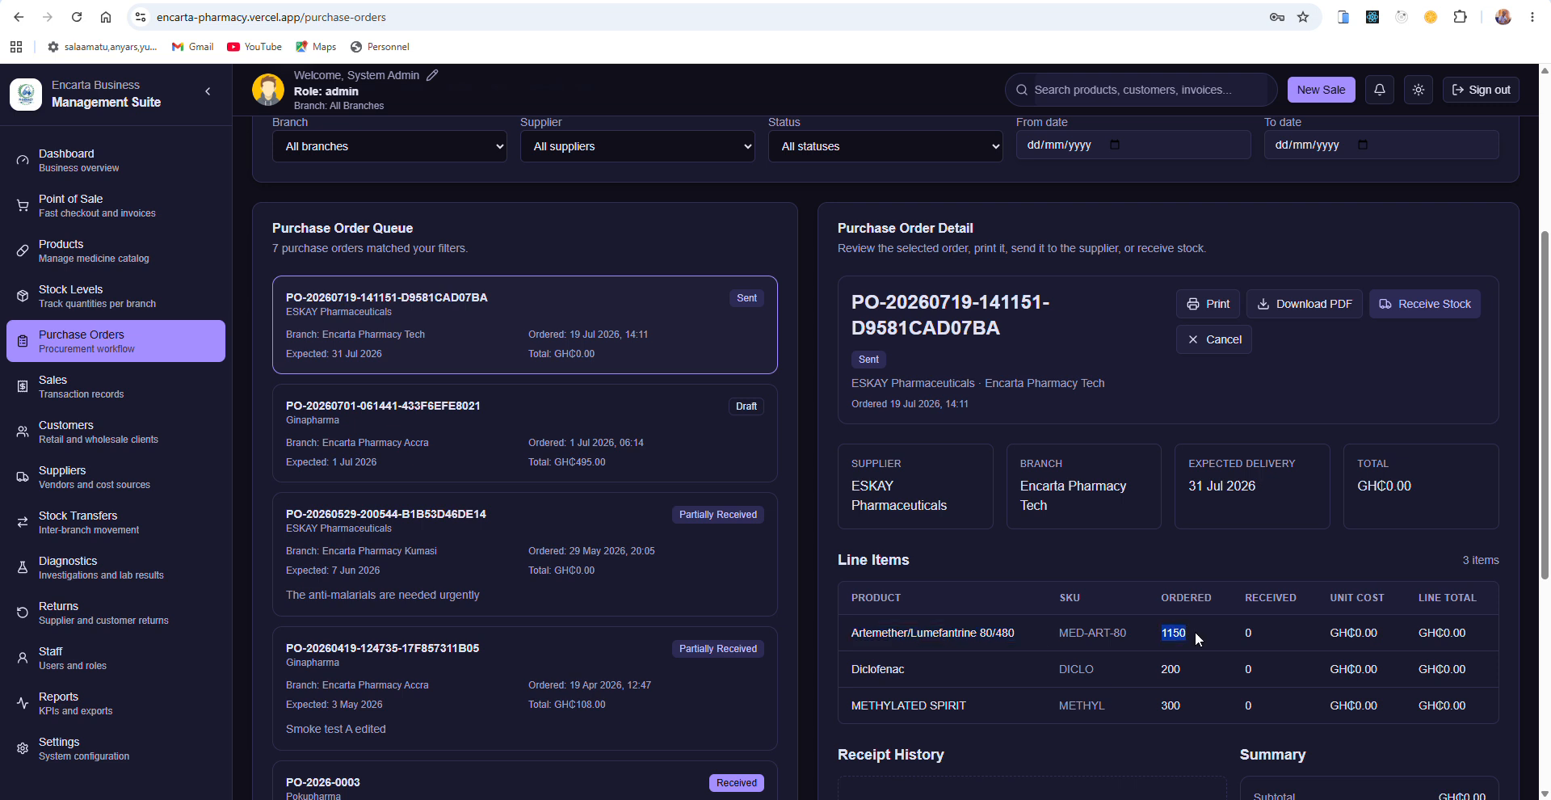
drag(852, 675, 945, 676)
drag(1161, 677, 1219, 677)
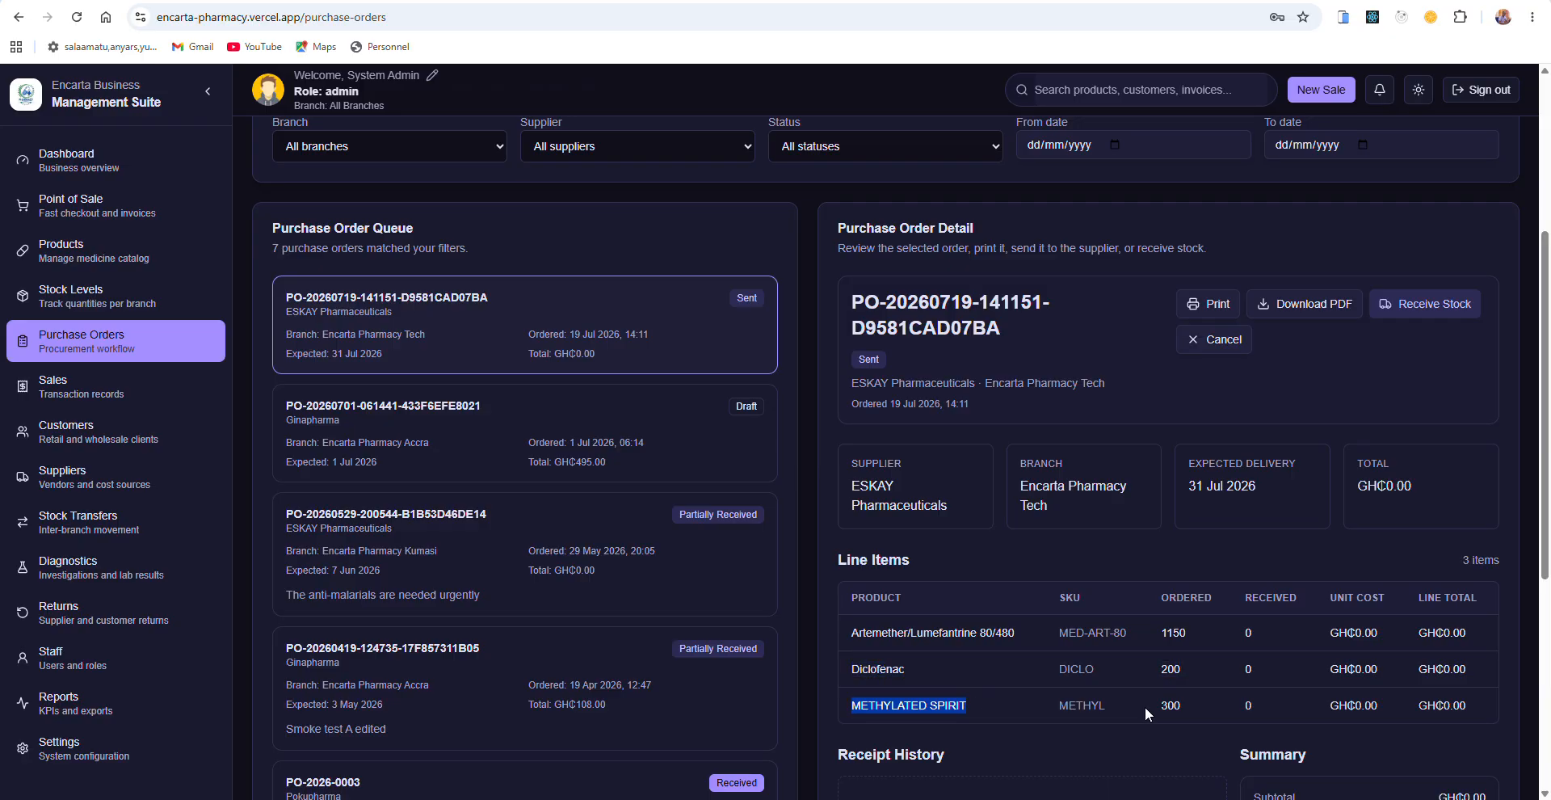
drag(1160, 705, 1177, 705)
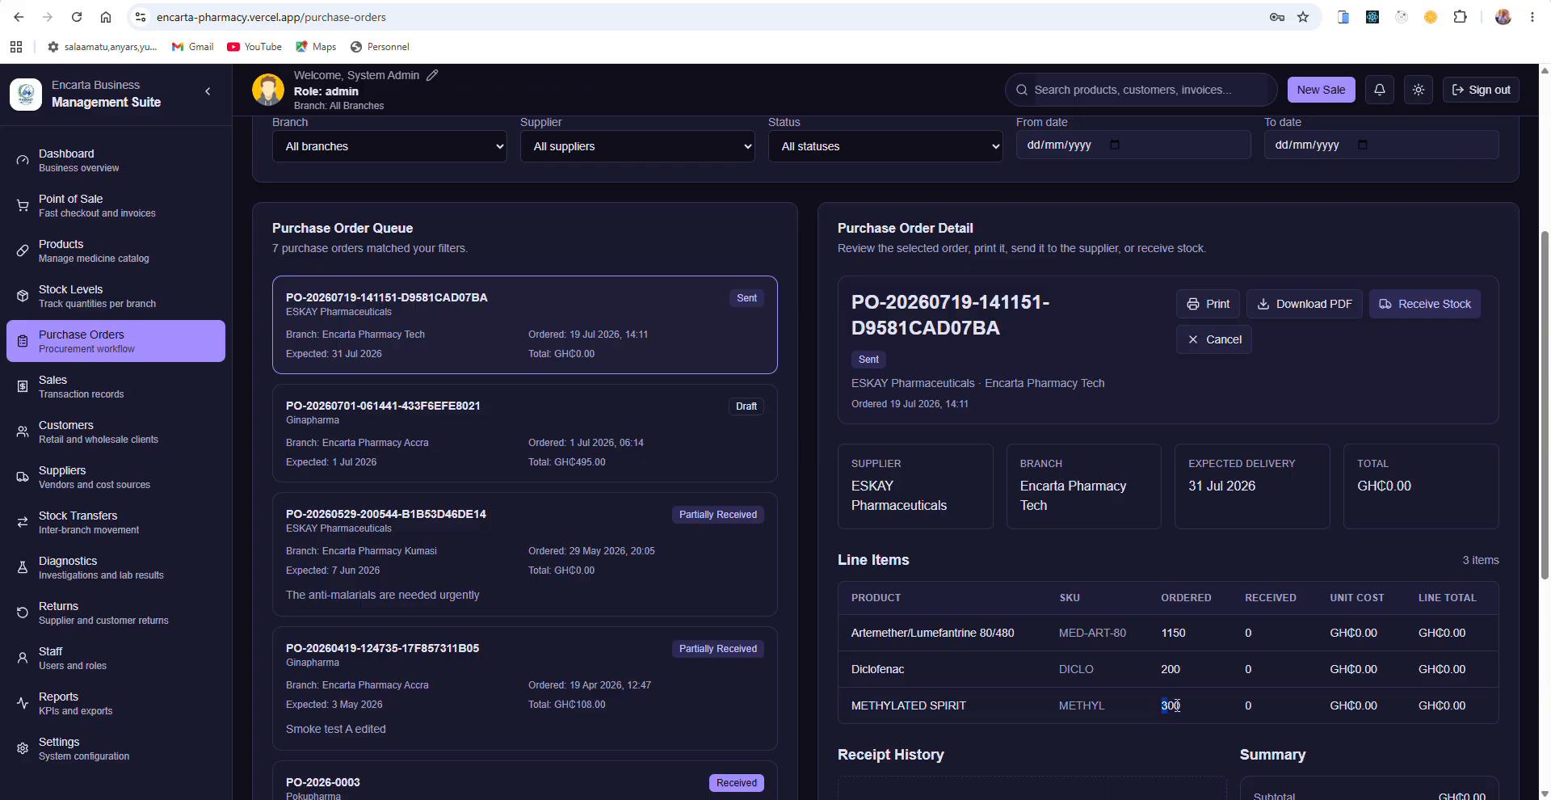
Step: Start receiving stock against the ESKAY Pharmaceuticals order, enter supplier invoice number ESKAY-125 and check the received quantities
click(1427, 305)
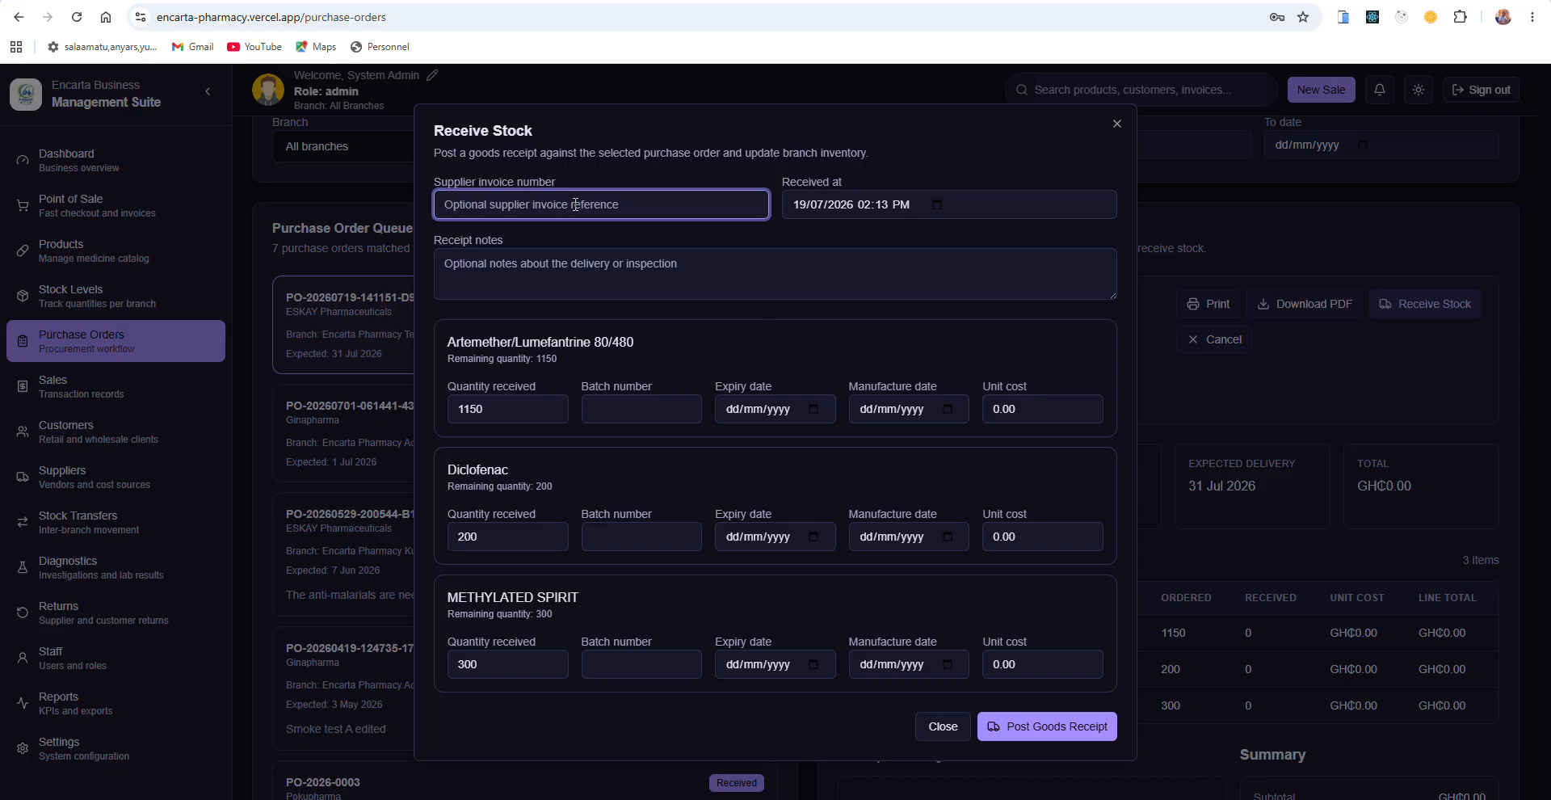
text(ESKAY)
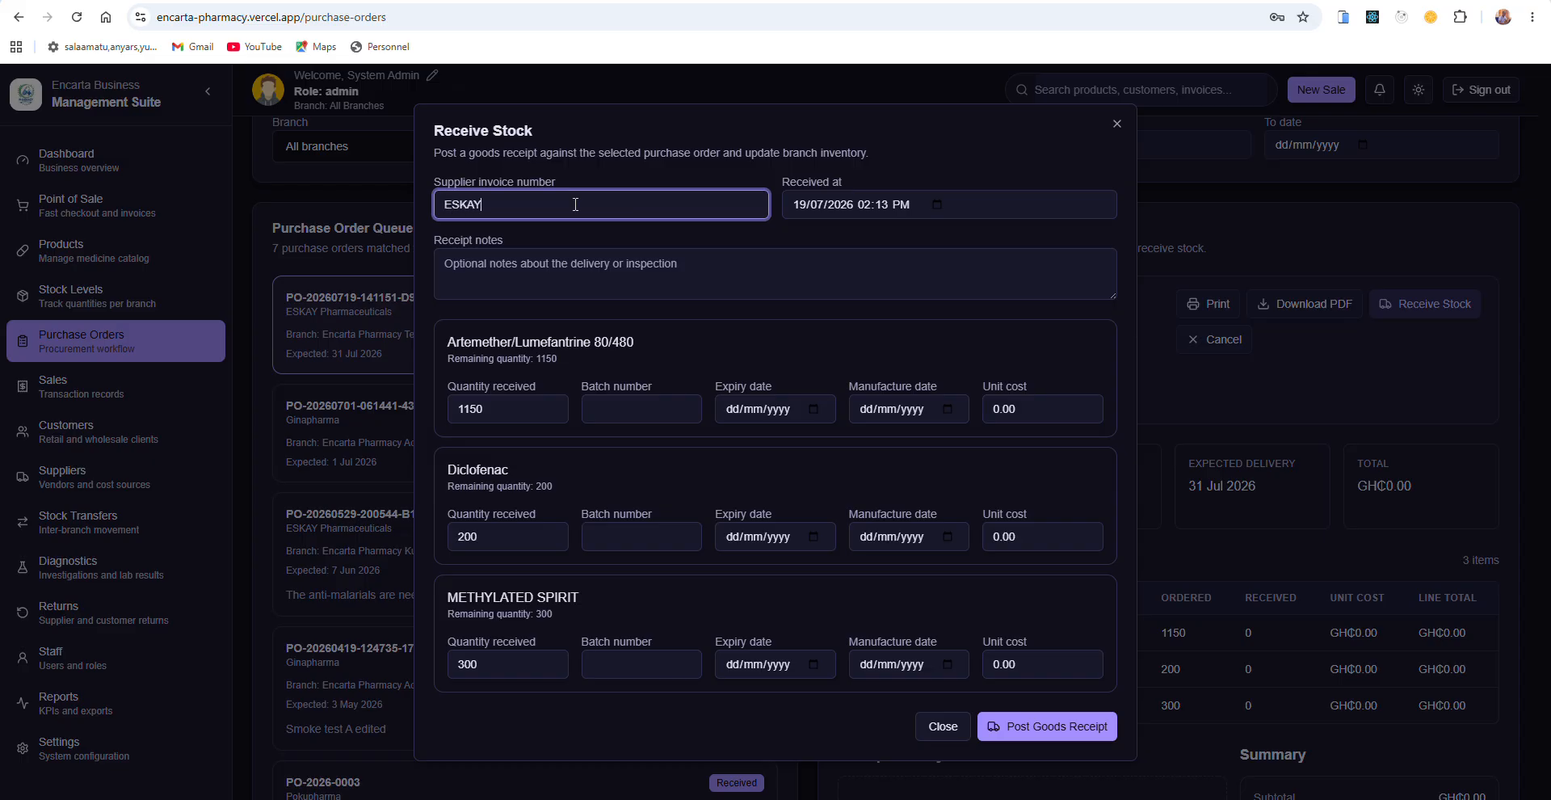
text(-125)
click(485, 409)
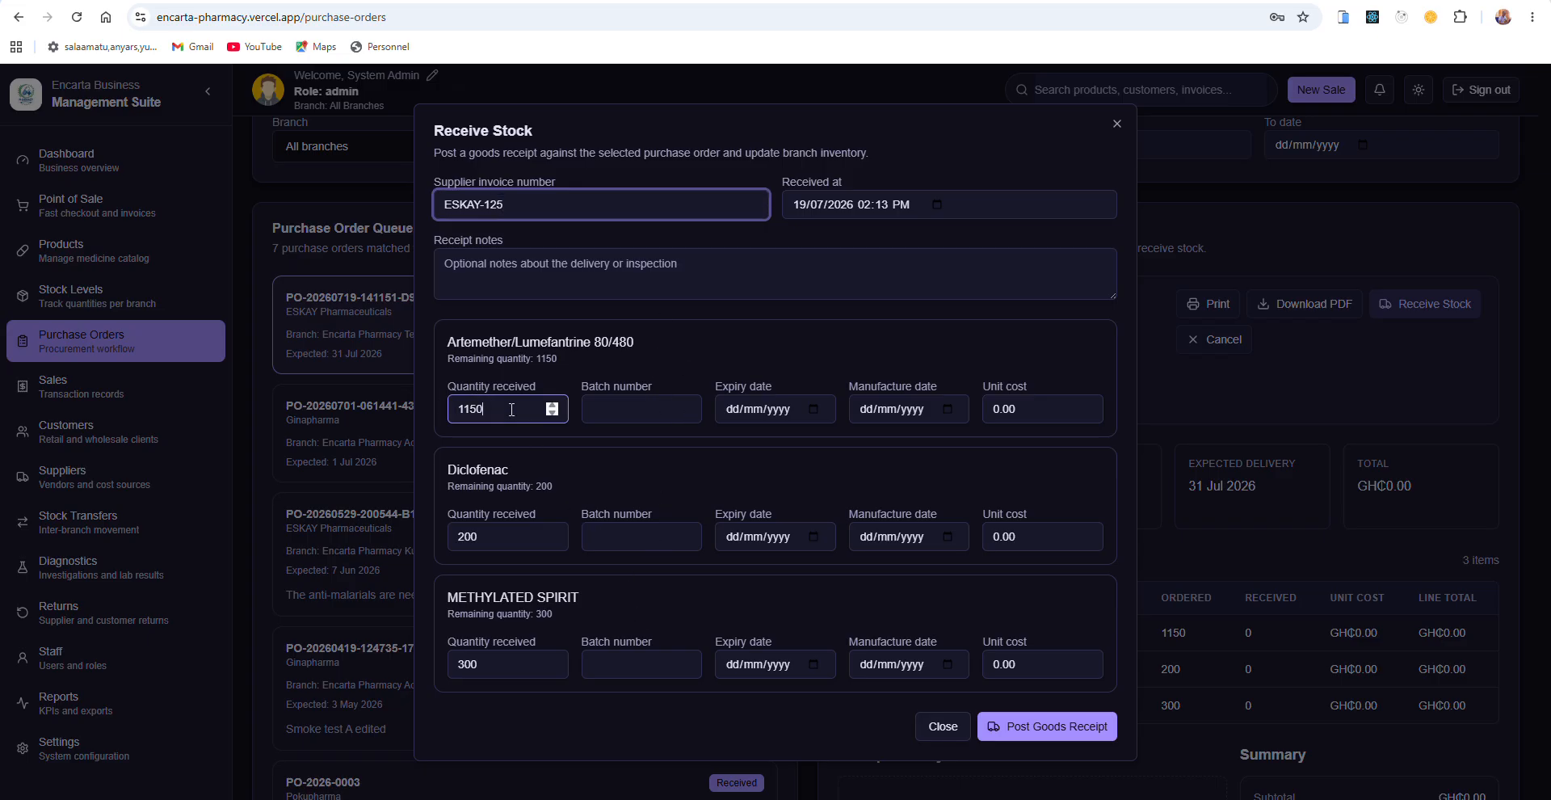
click(499, 539)
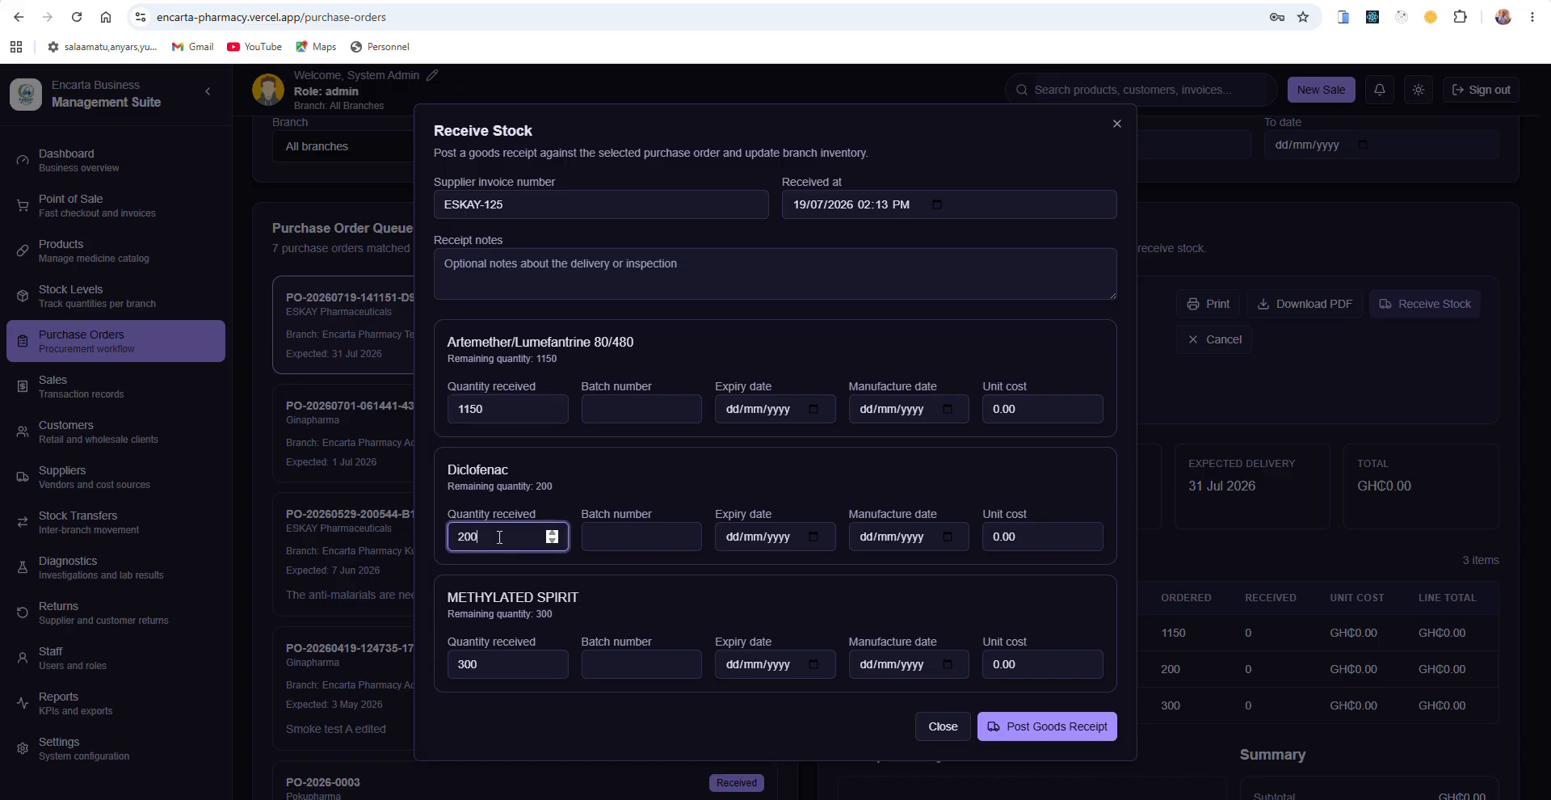
click(501, 664)
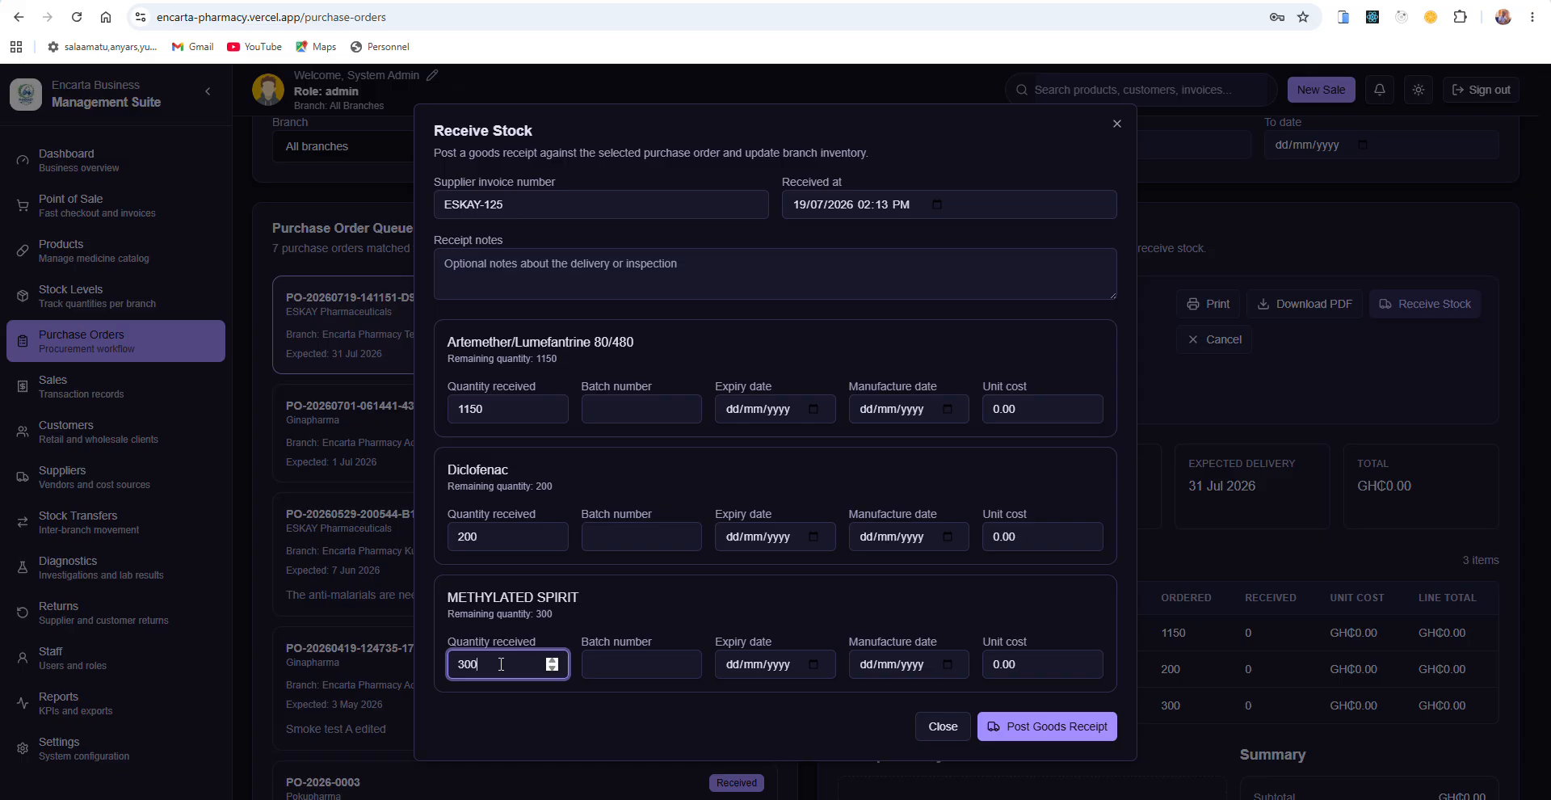
drag(497, 408, 408, 409)
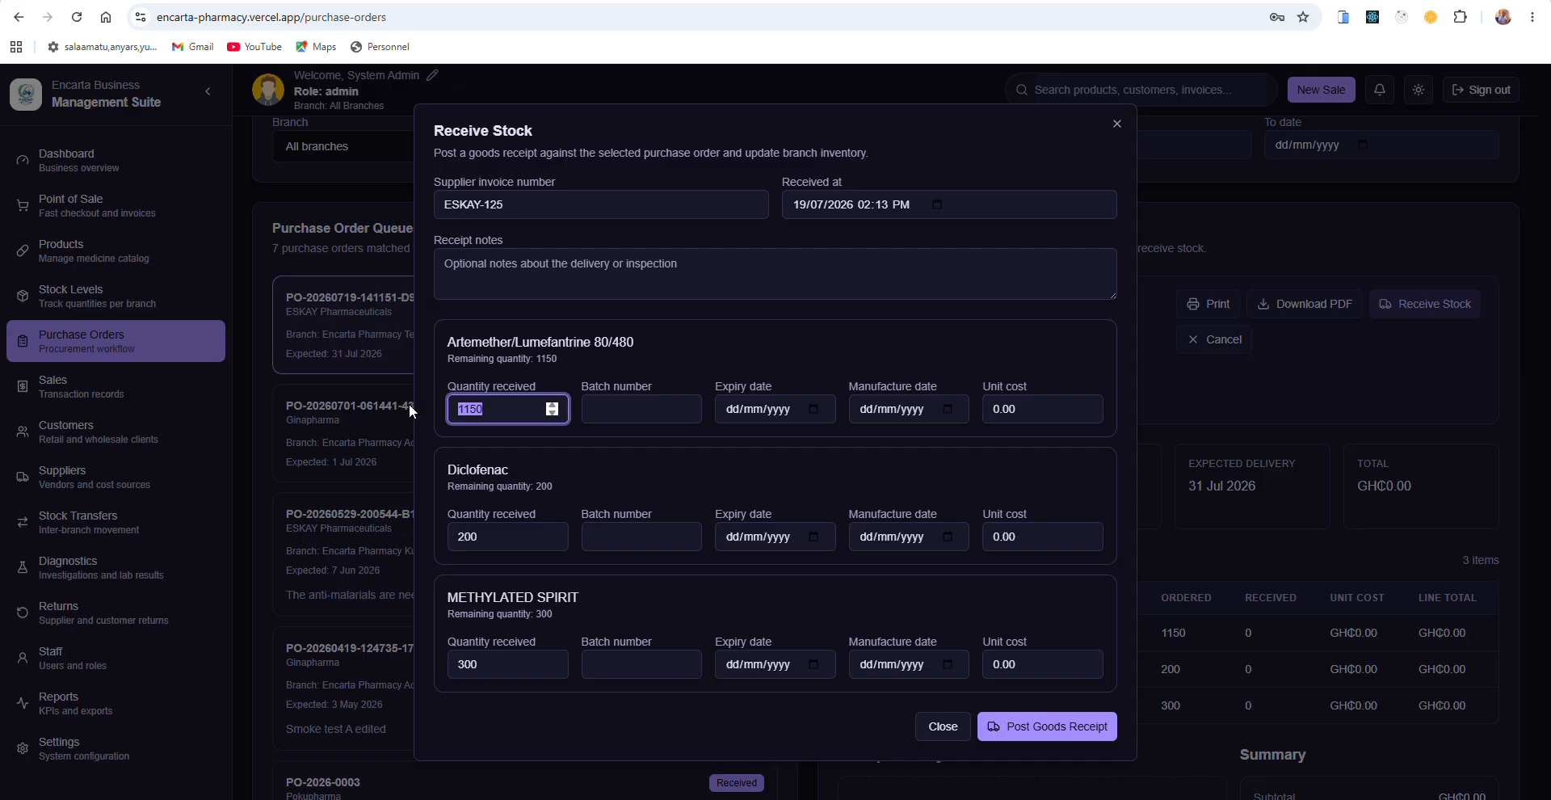
text(1000)
key(ctrl+z)
Step: Give the received Artemether/Lumefantrine 80/480 the batch number ENC-17-7-125 and the expiry date 19/07/2030
click(626, 409)
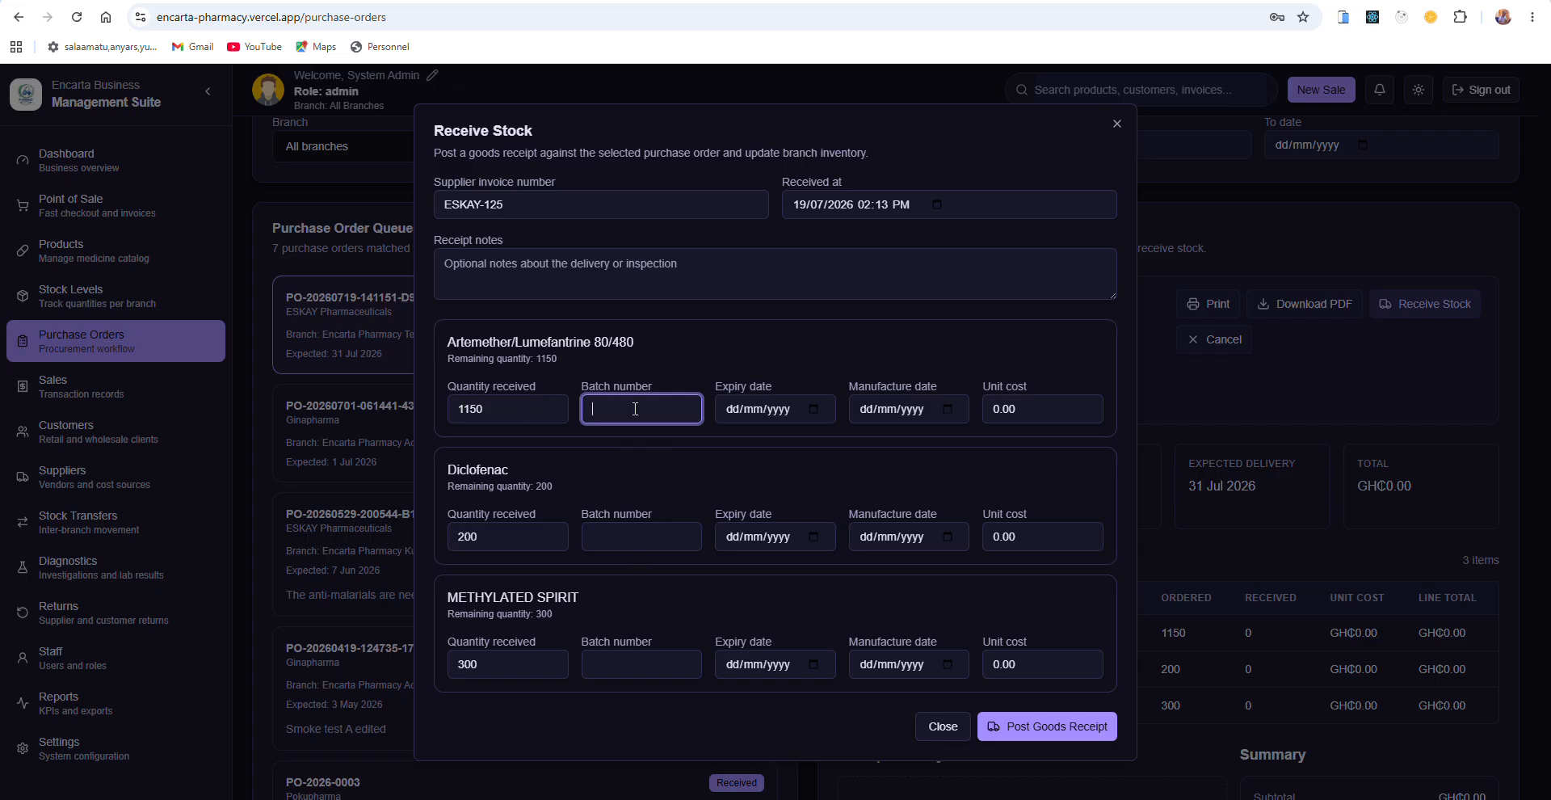
text(ENC-125)
click(621, 407)
click(815, 408)
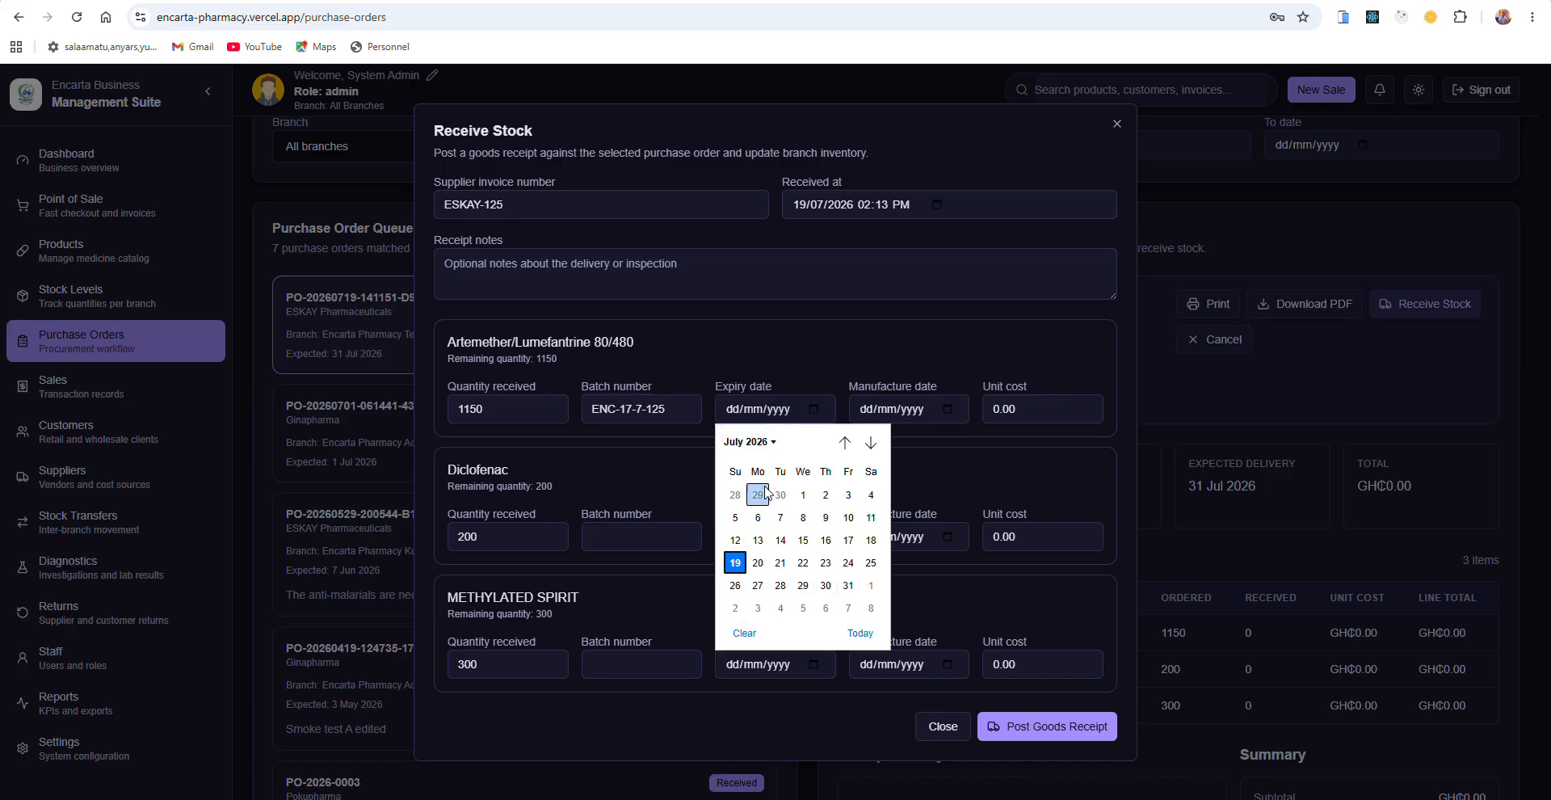
click(734, 563)
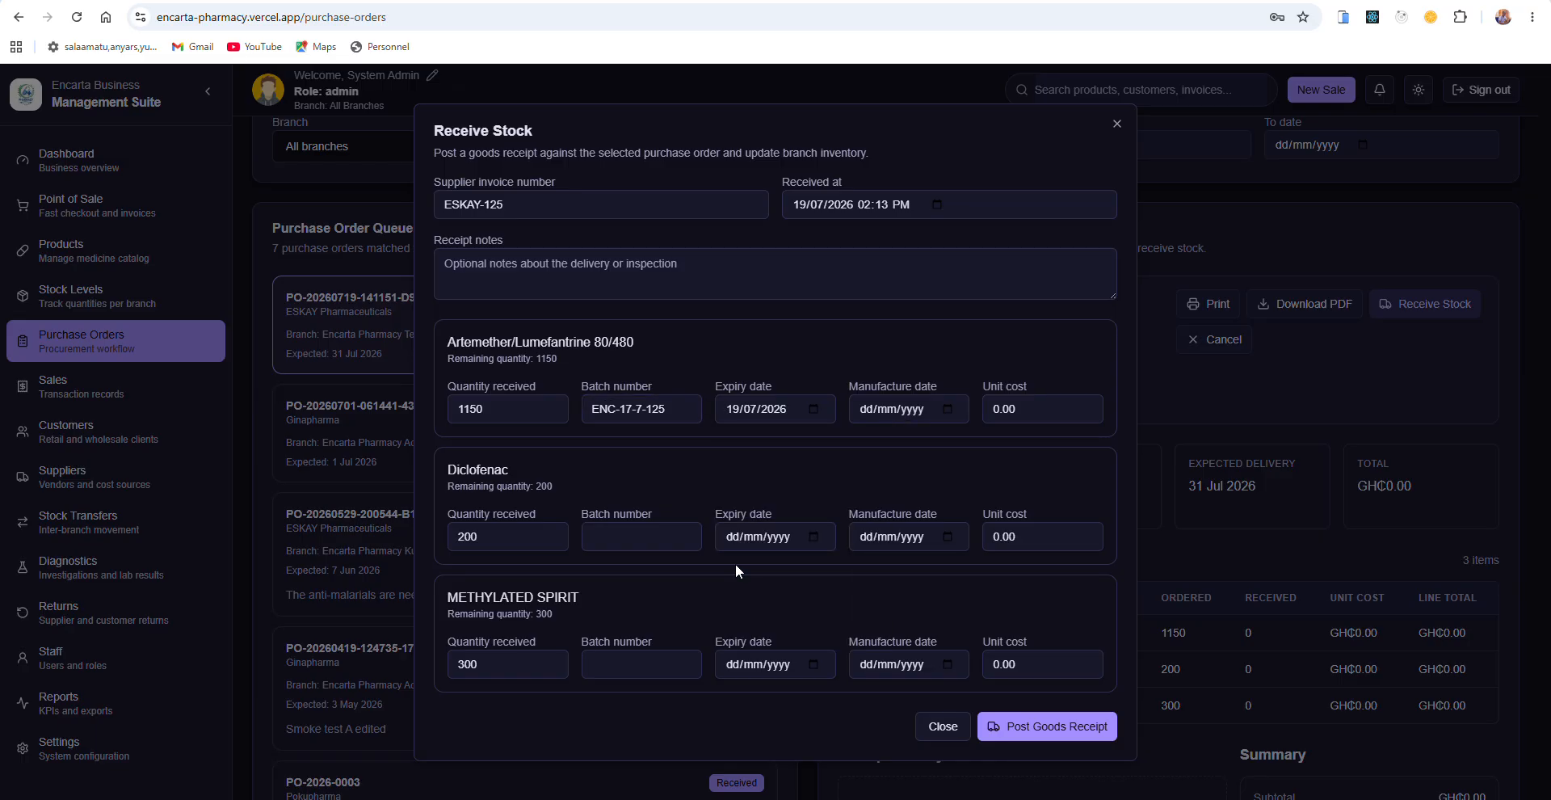
click(775, 408)
text(2)
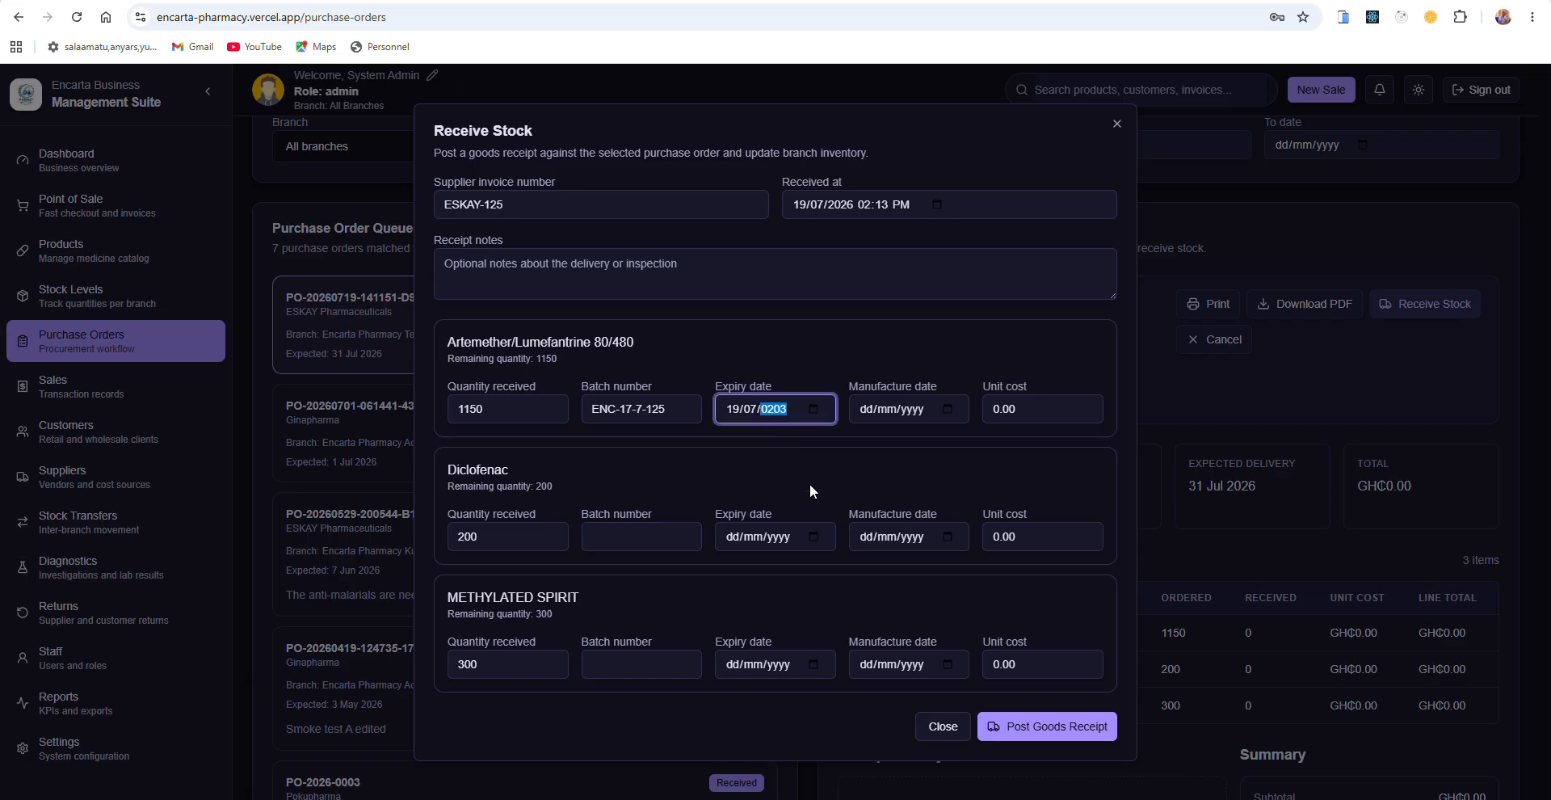
text(030)
click(909, 347)
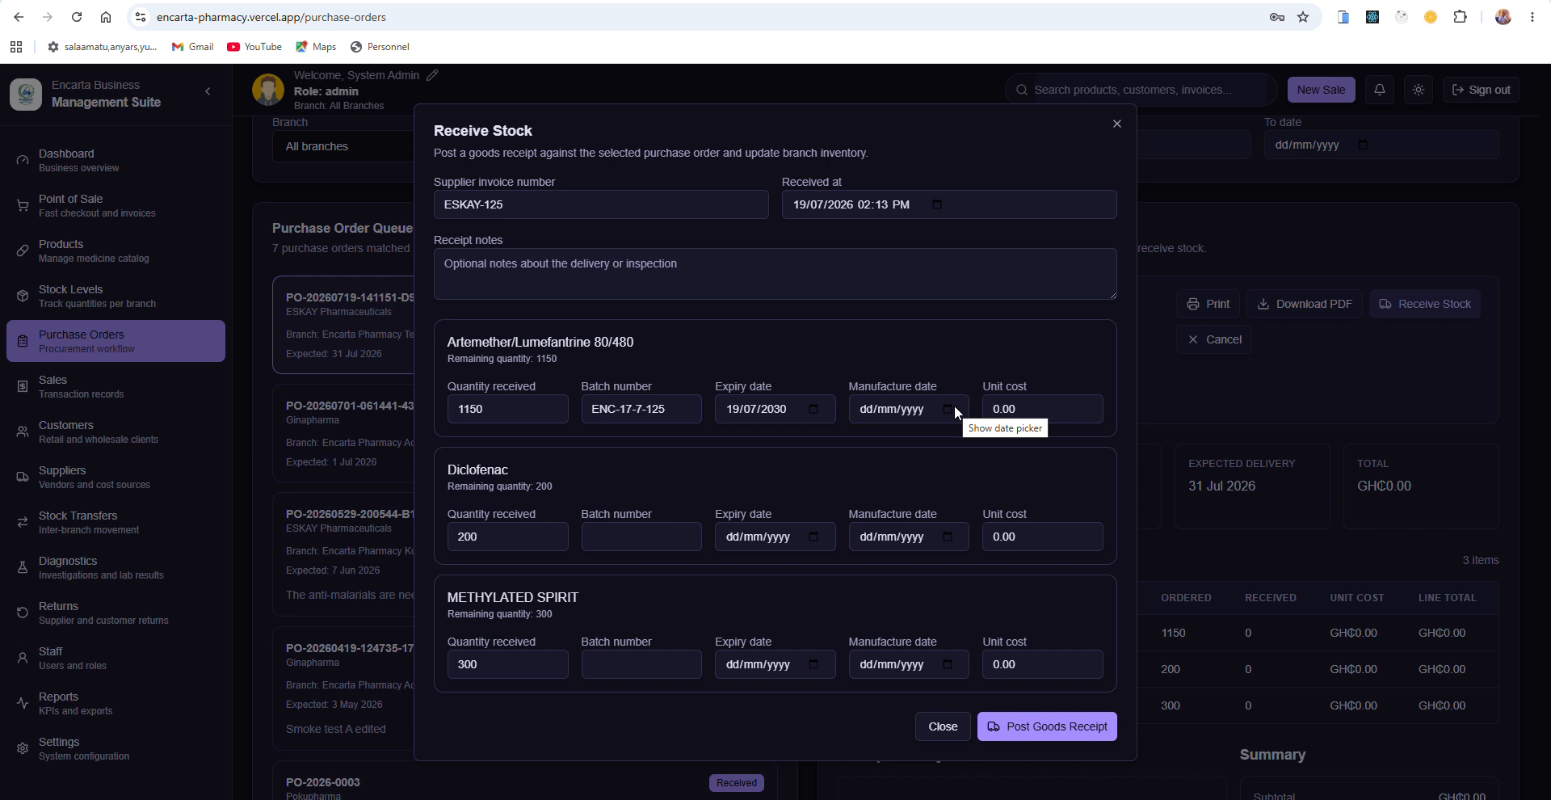
click(1043, 404)
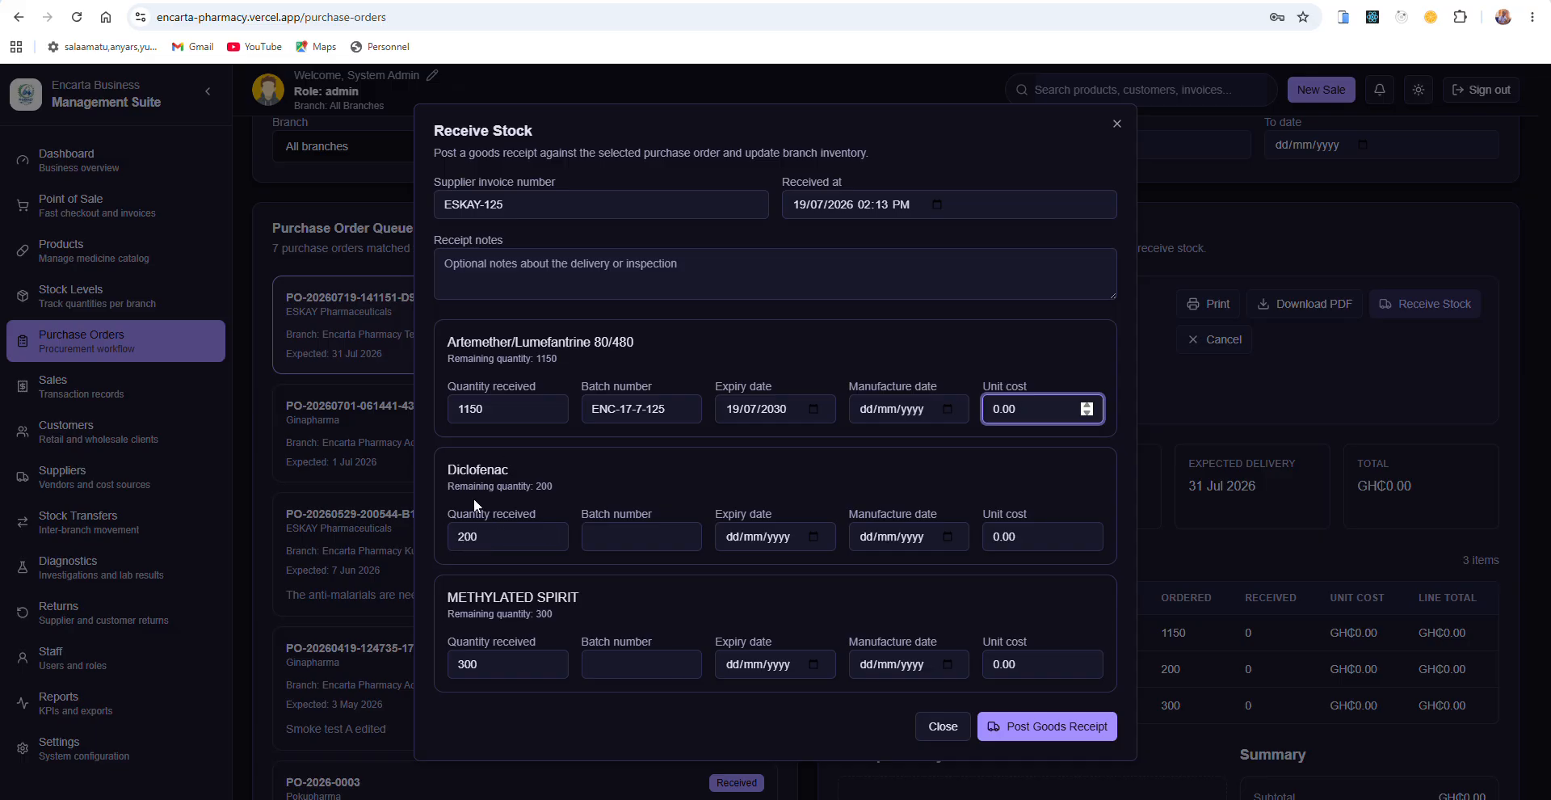
Step: Give the received Diclofenac the batch number ENC-17-7-126 and the expiry date 30/07/2034
click(612, 537)
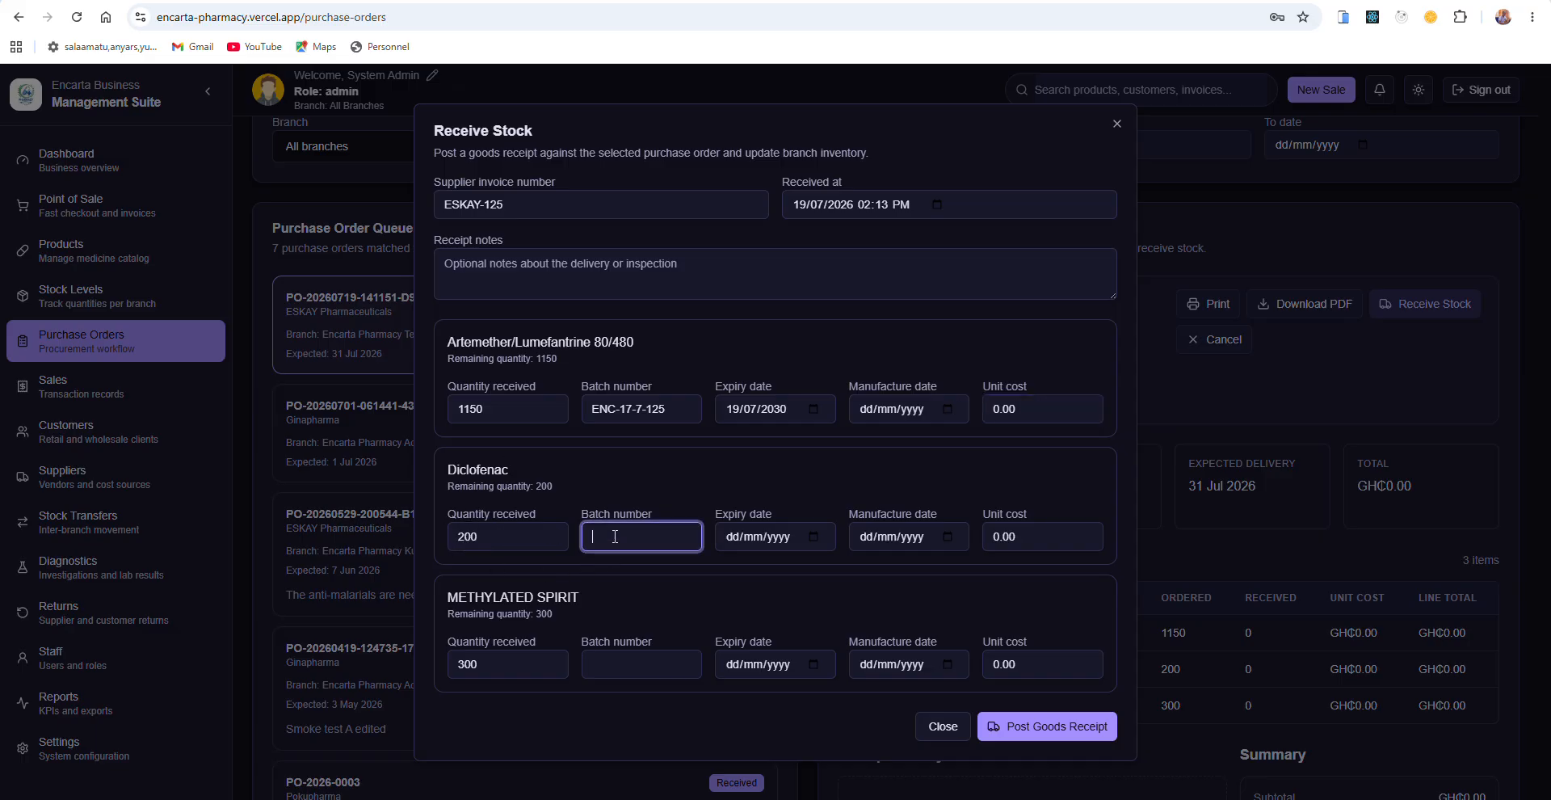
text(ENC)
text(-14)
text(7-7)
text(-1296)
key(BackSpace)
key(BackSpace)
text(6)
click(812, 536)
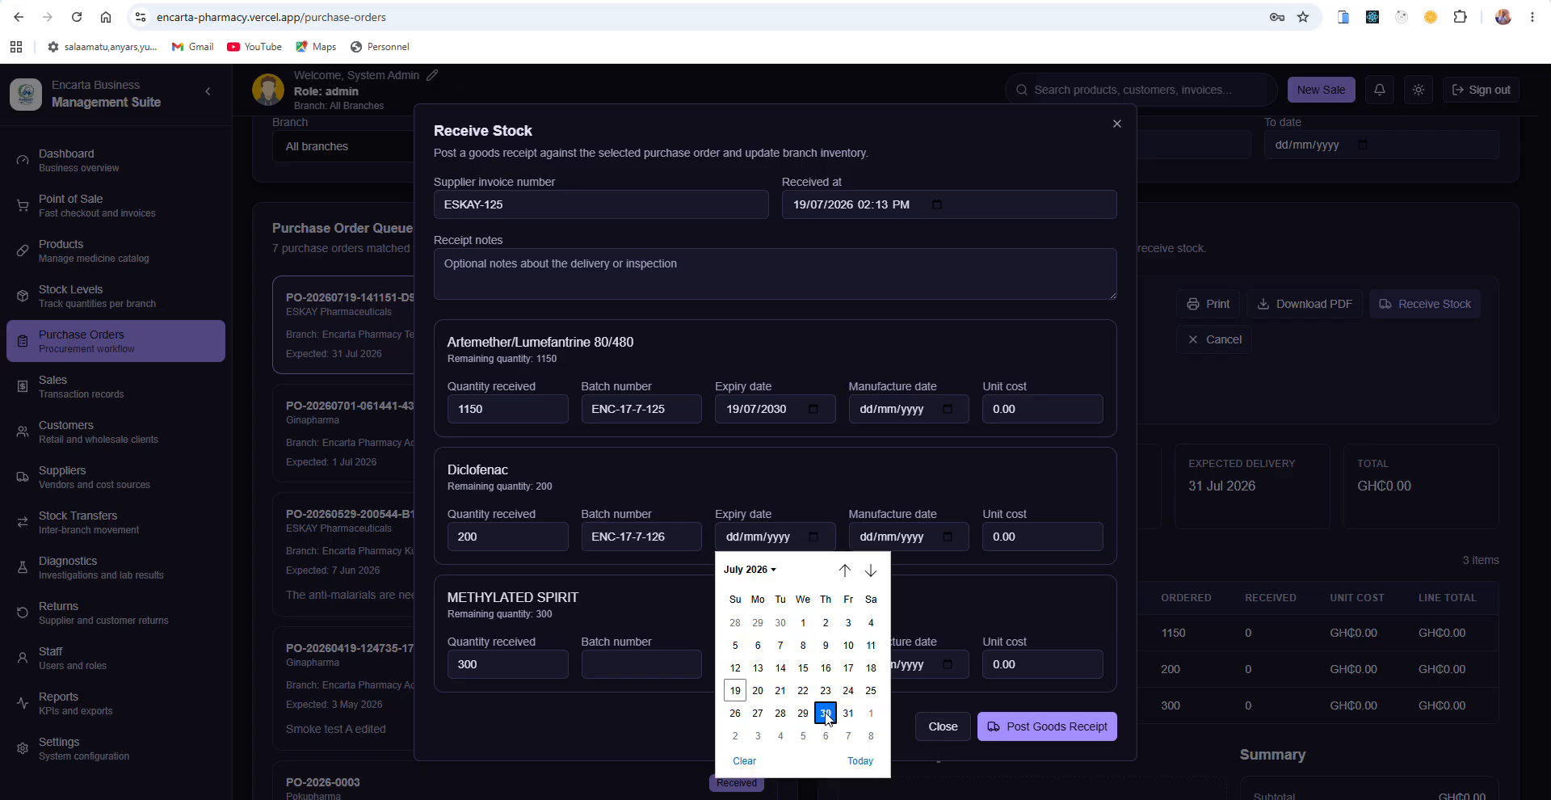
click(824, 712)
click(779, 537)
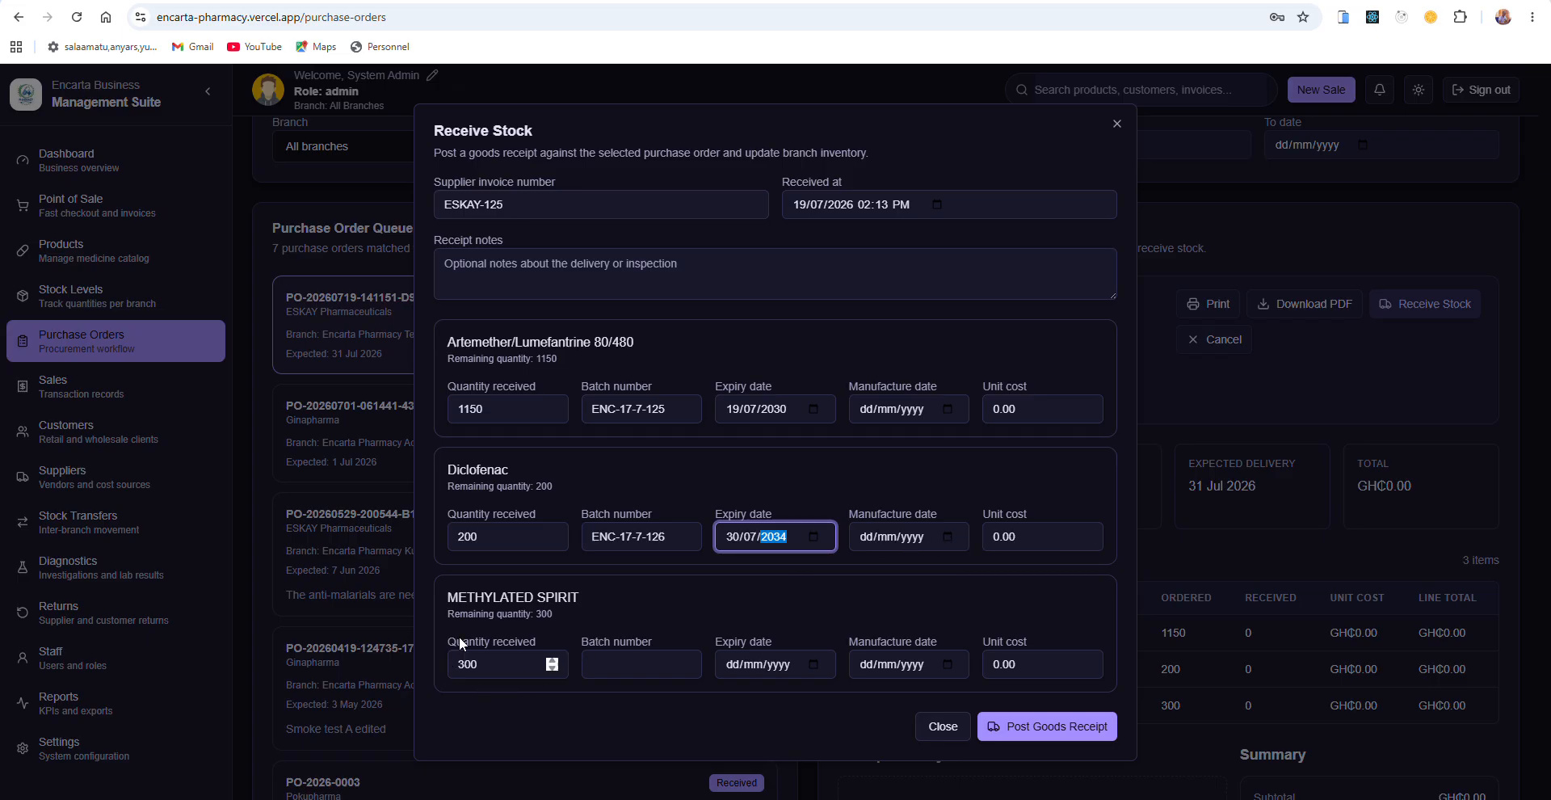
Step: Give the received METHYLATED SPIRIT the batch number ENC-17-7127 and the expiry date 28/08/2040
click(608, 658)
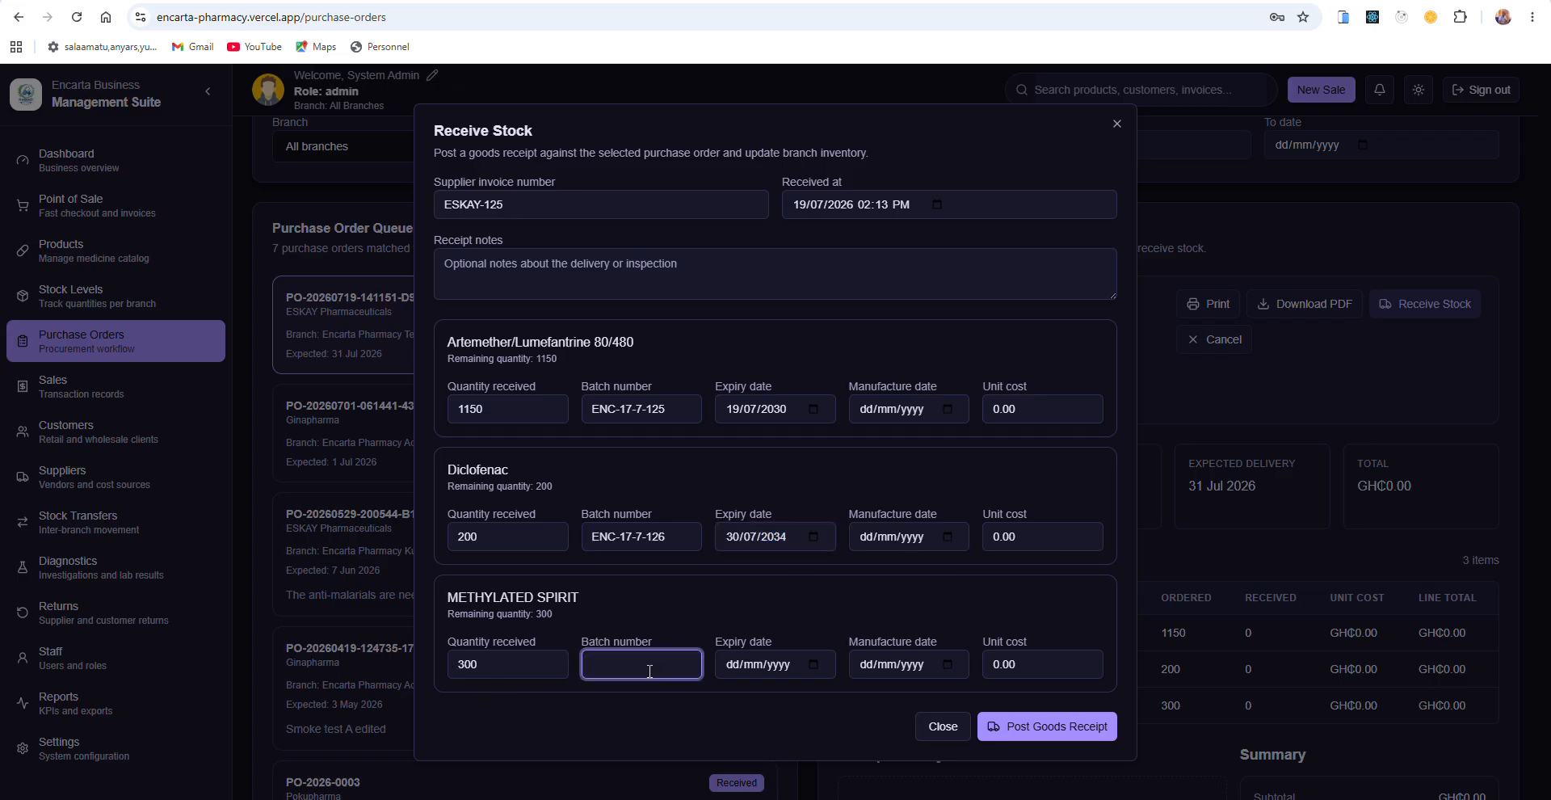
text(ENC-17-7127)
click(814, 663)
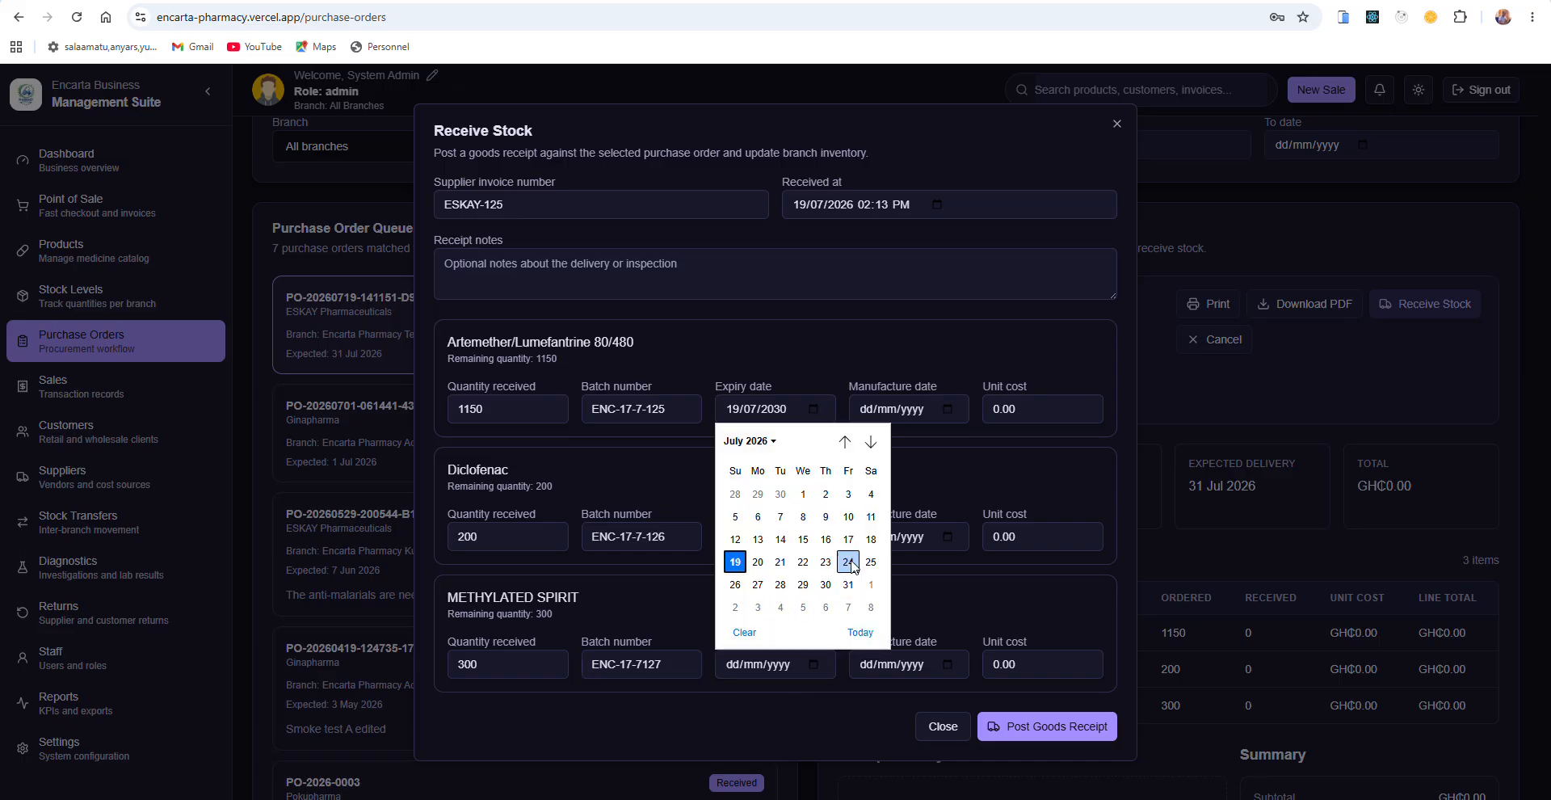
click(871, 441)
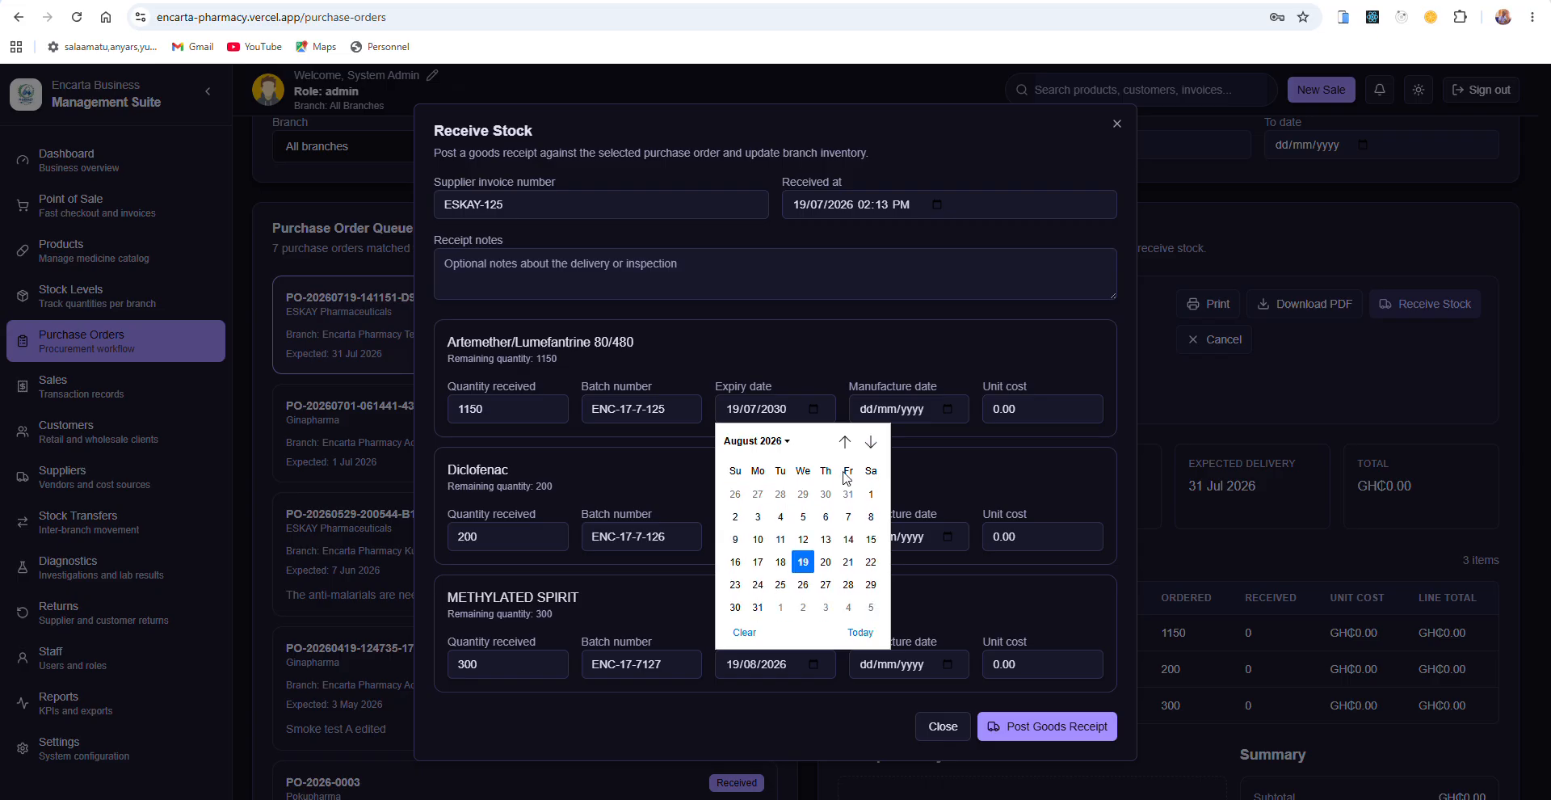
click(848, 584)
click(773, 665)
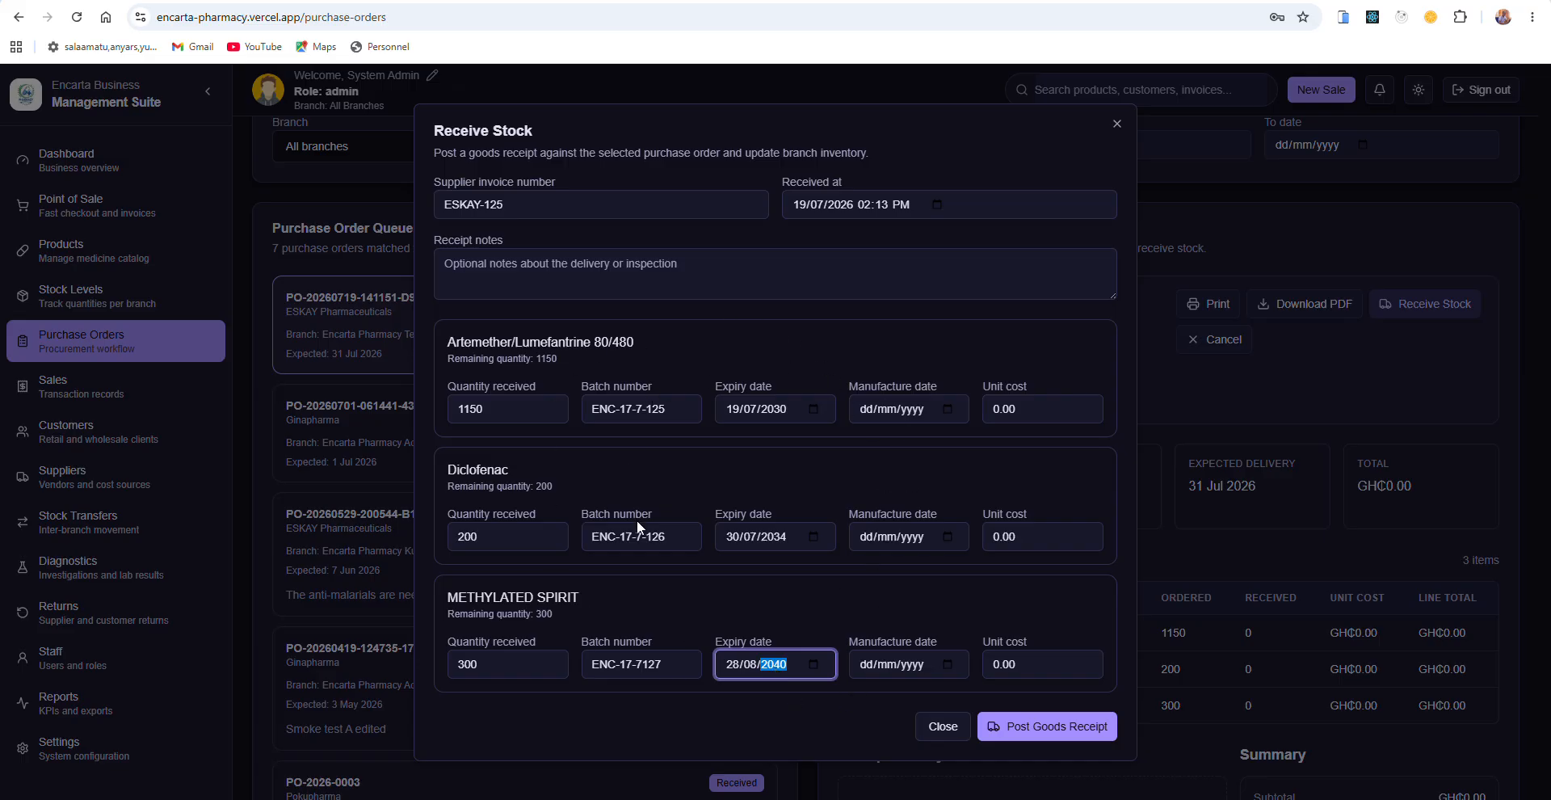
Step: Post the goods receipt and check the ESKAY Pharmaceuticals order's status and received quantities
click(1052, 731)
click(1051, 726)
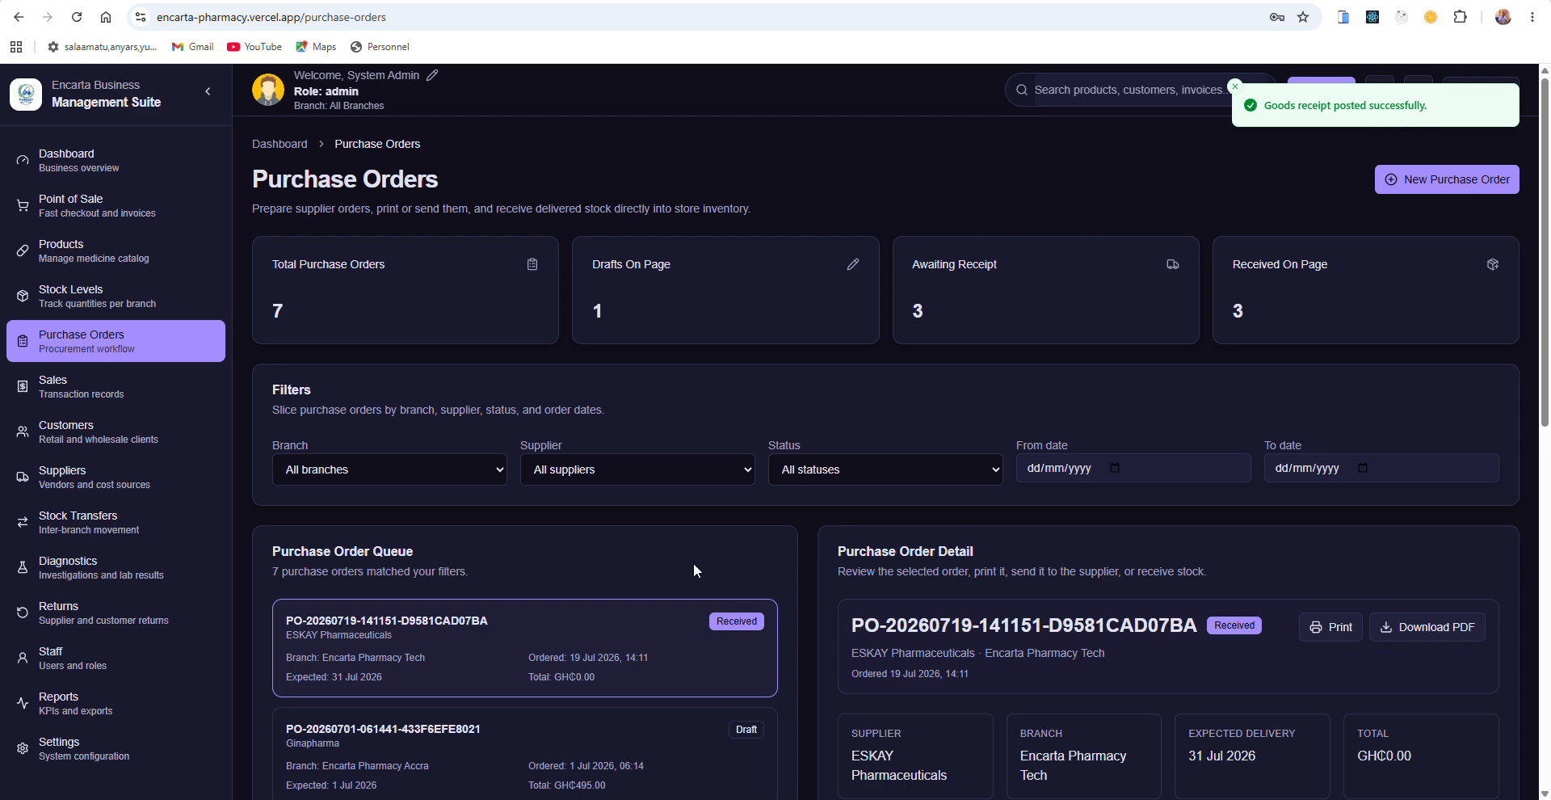
scroll(1001, 383, down, 1)
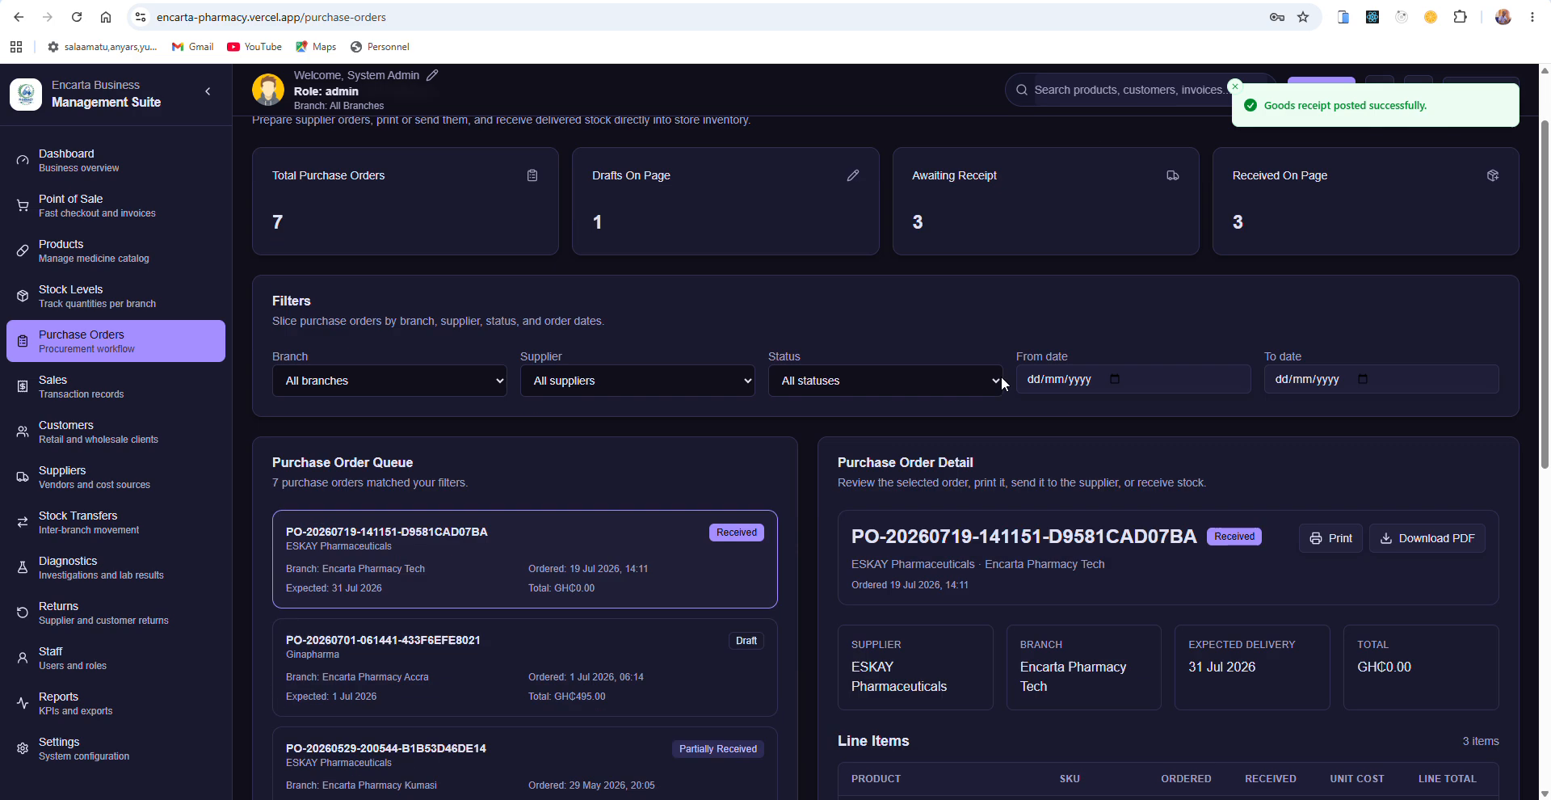
scroll(1001, 384, down, 2)
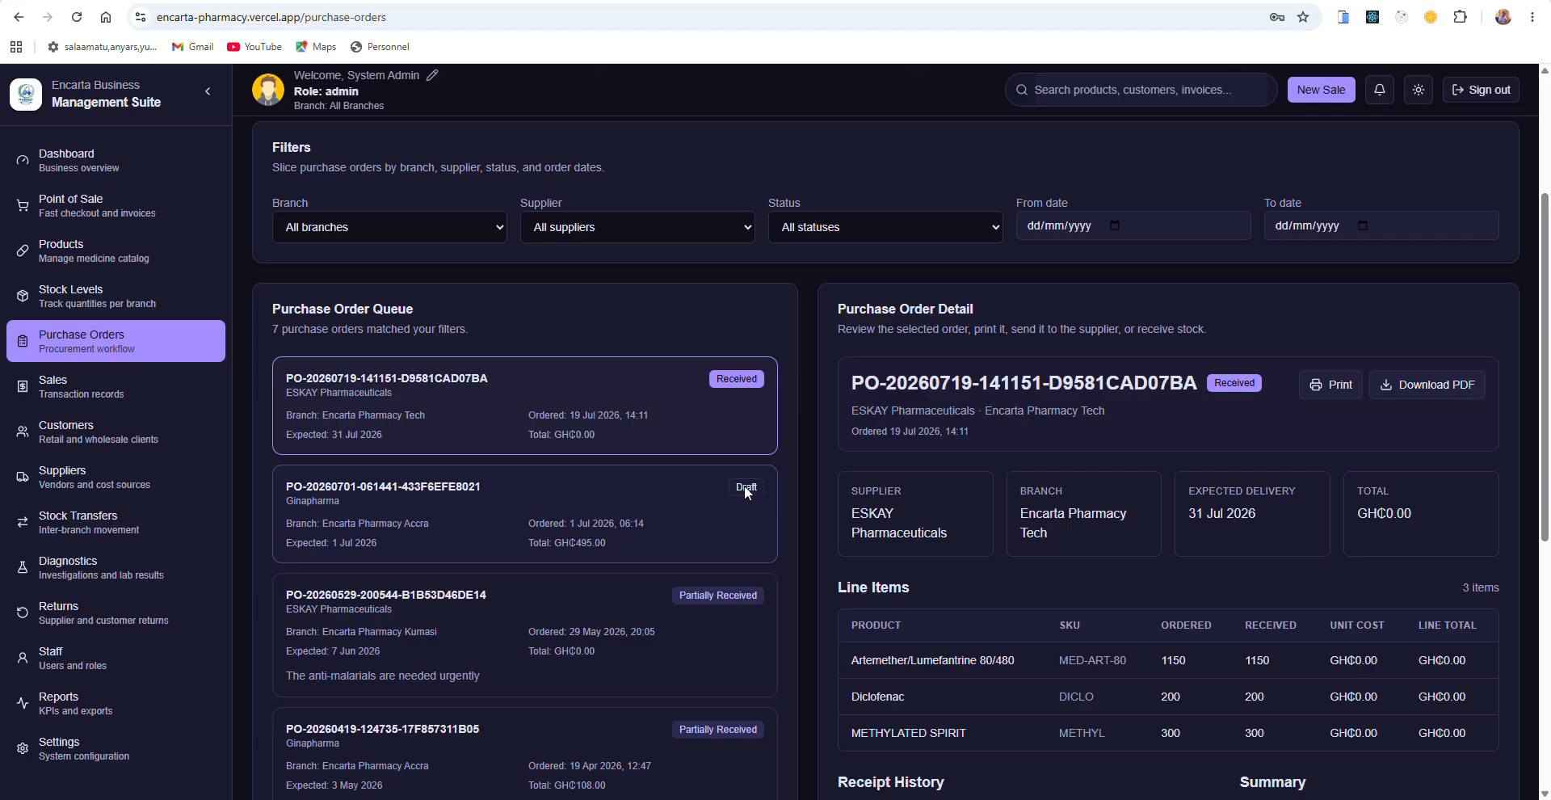
Step: Review the Ginapharma draft order for Encarta Pharmacy Accra and mark it as sent to the supplier
click(462, 510)
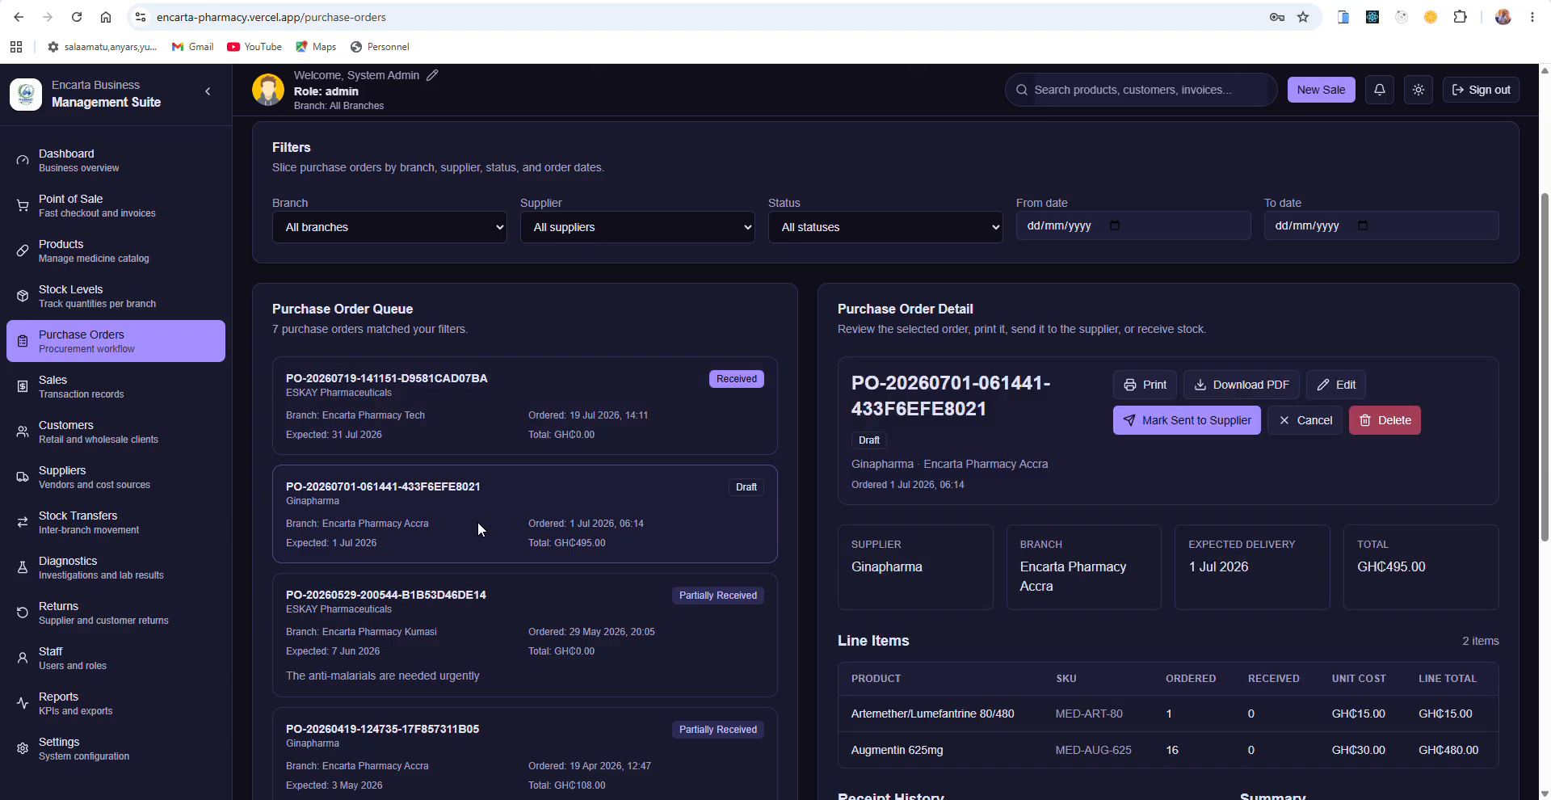
scroll(1122, 557, down, 2)
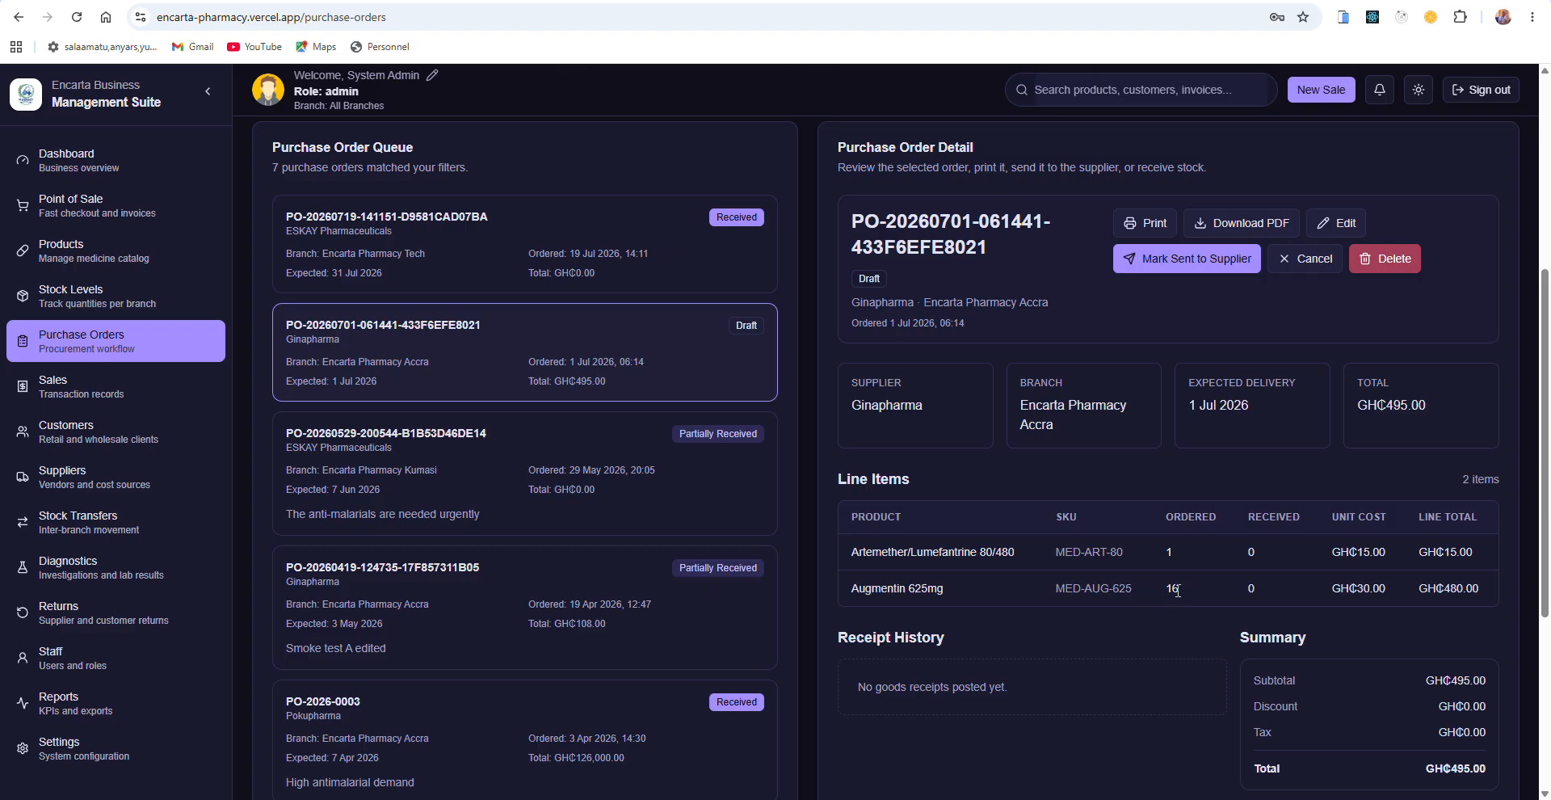
scroll(1179, 589, up, 1)
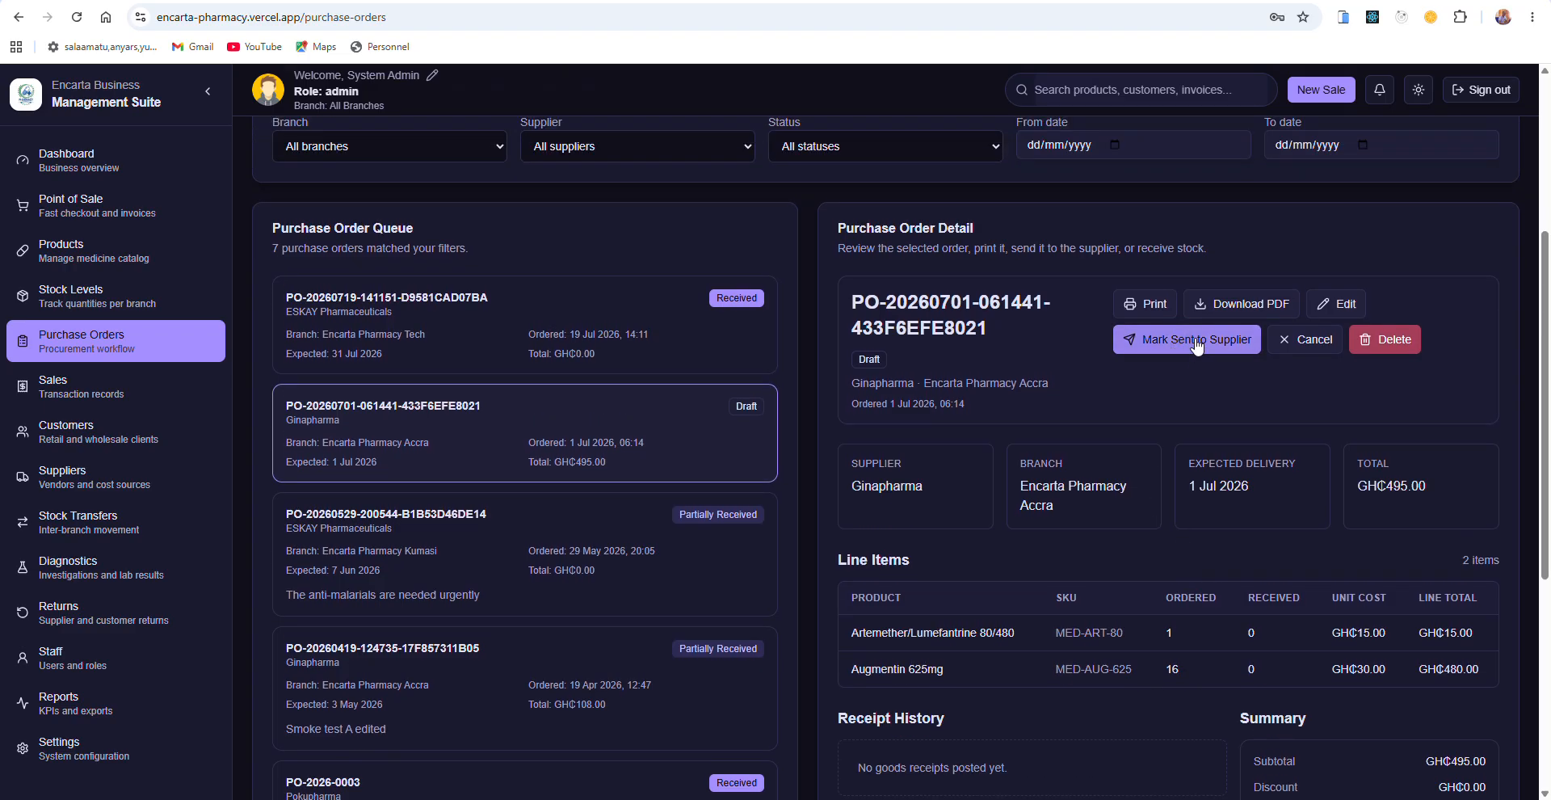
click(1196, 344)
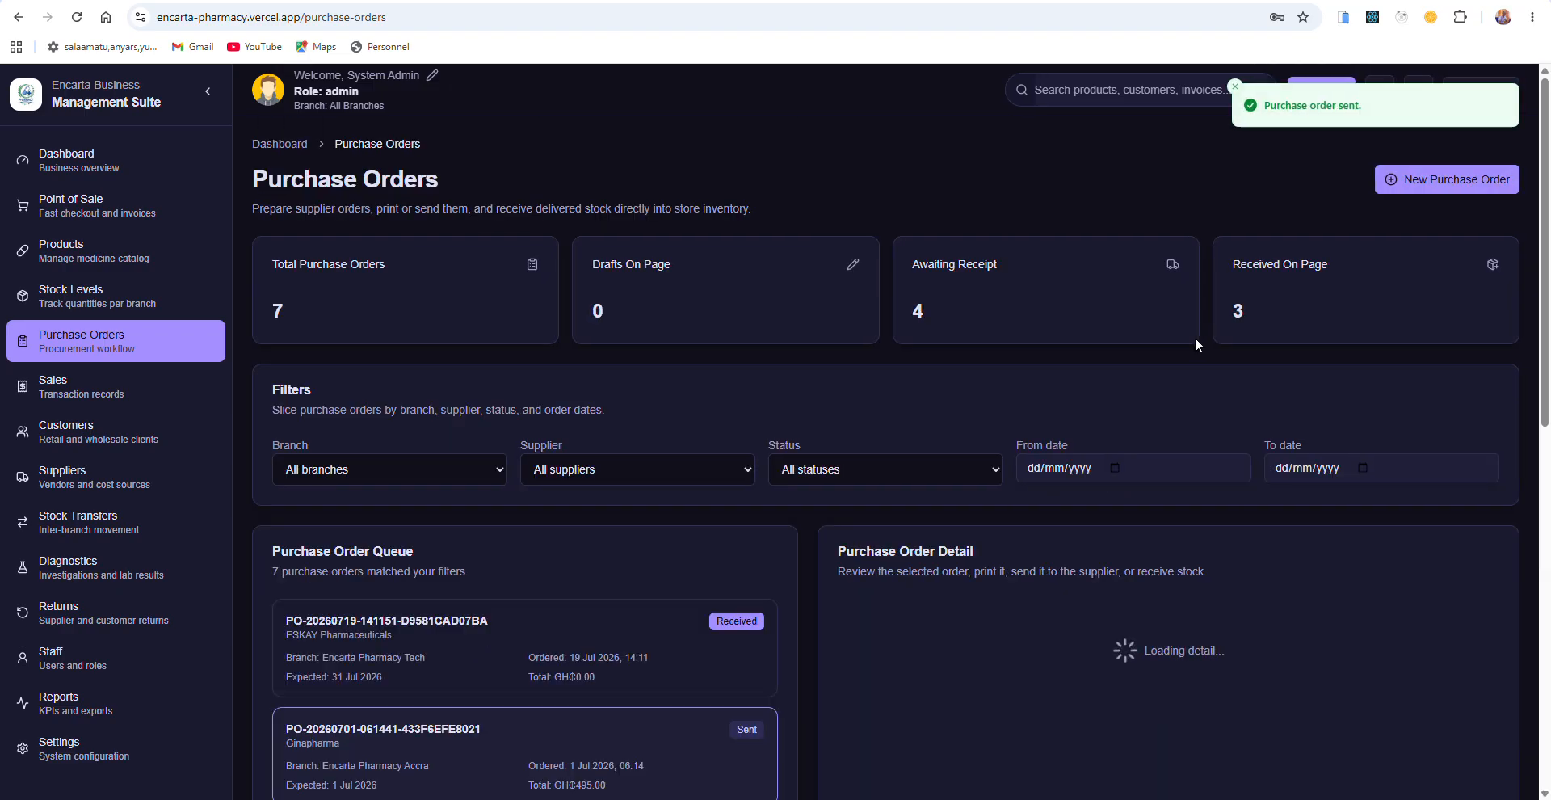
Step: Start receiving the Ginapharma order and give Artemether/Lumefantrine 80/480 the batch number ENC-19-7-333 and the expiry date 31/07/2030
scroll(1195, 337, down, 2)
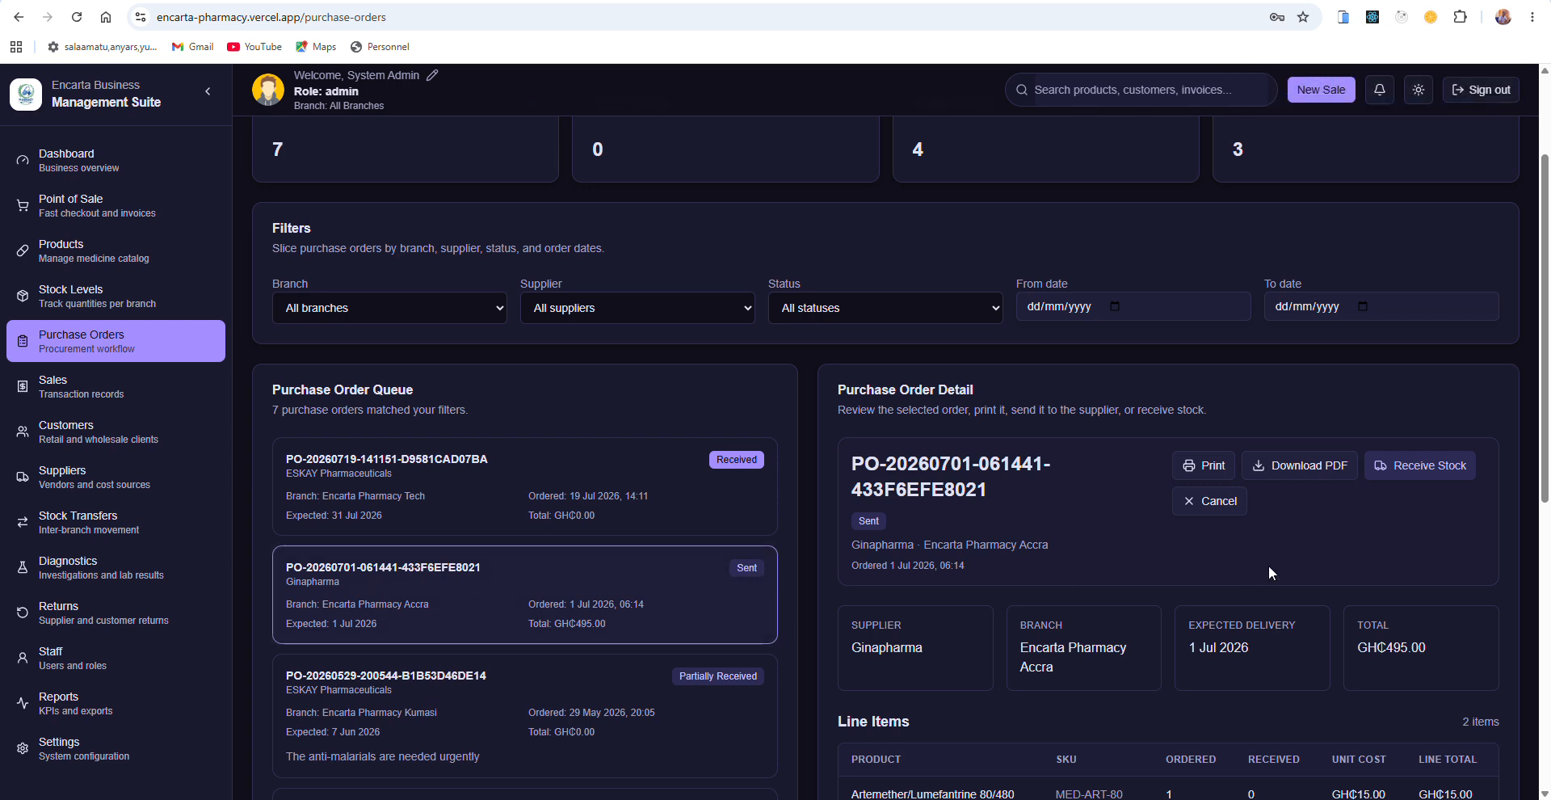
scroll(1308, 550, up, 1)
scroll(1373, 545, down, 2)
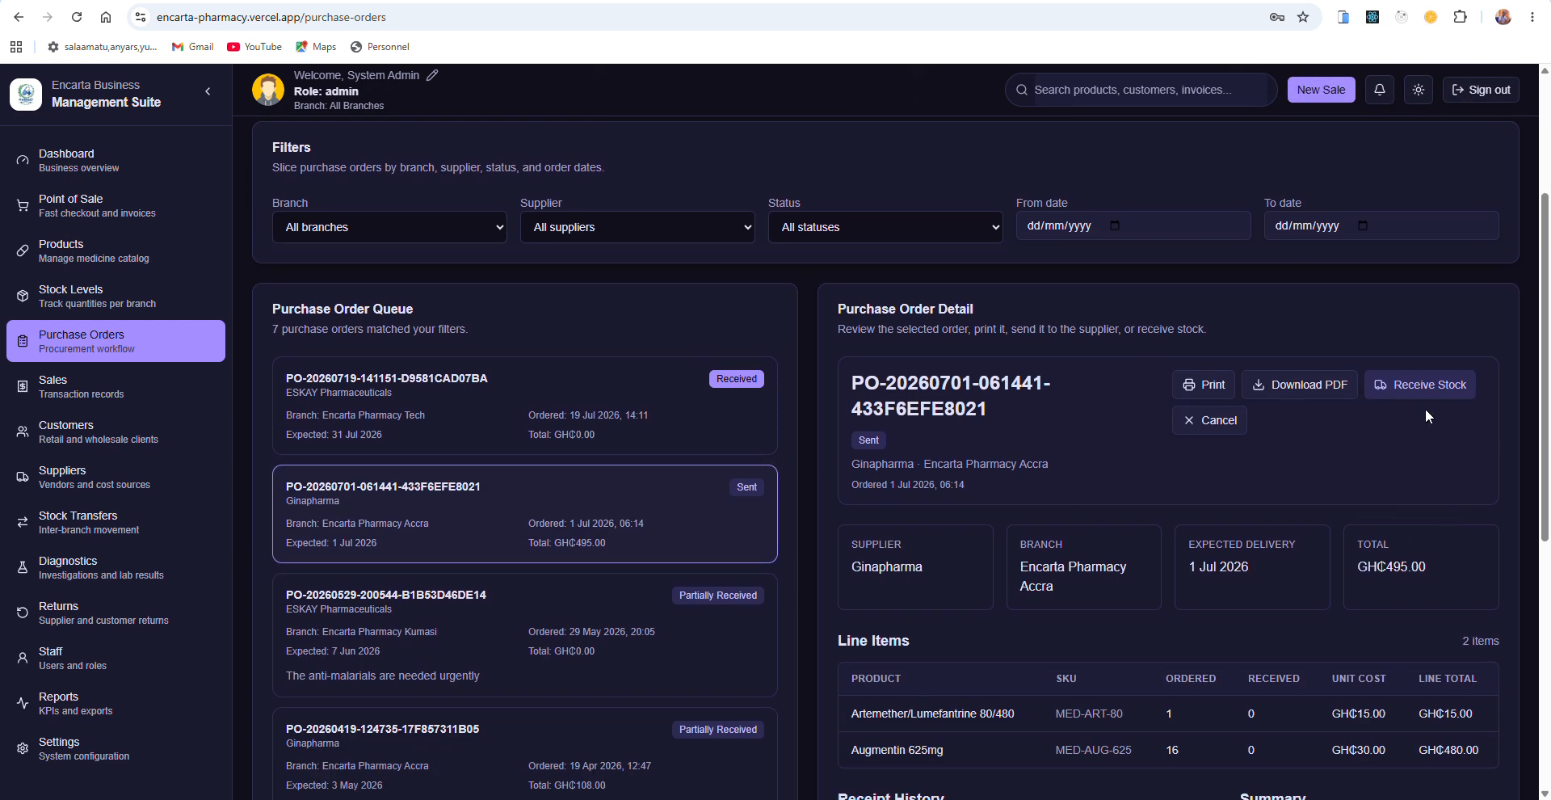
click(1426, 385)
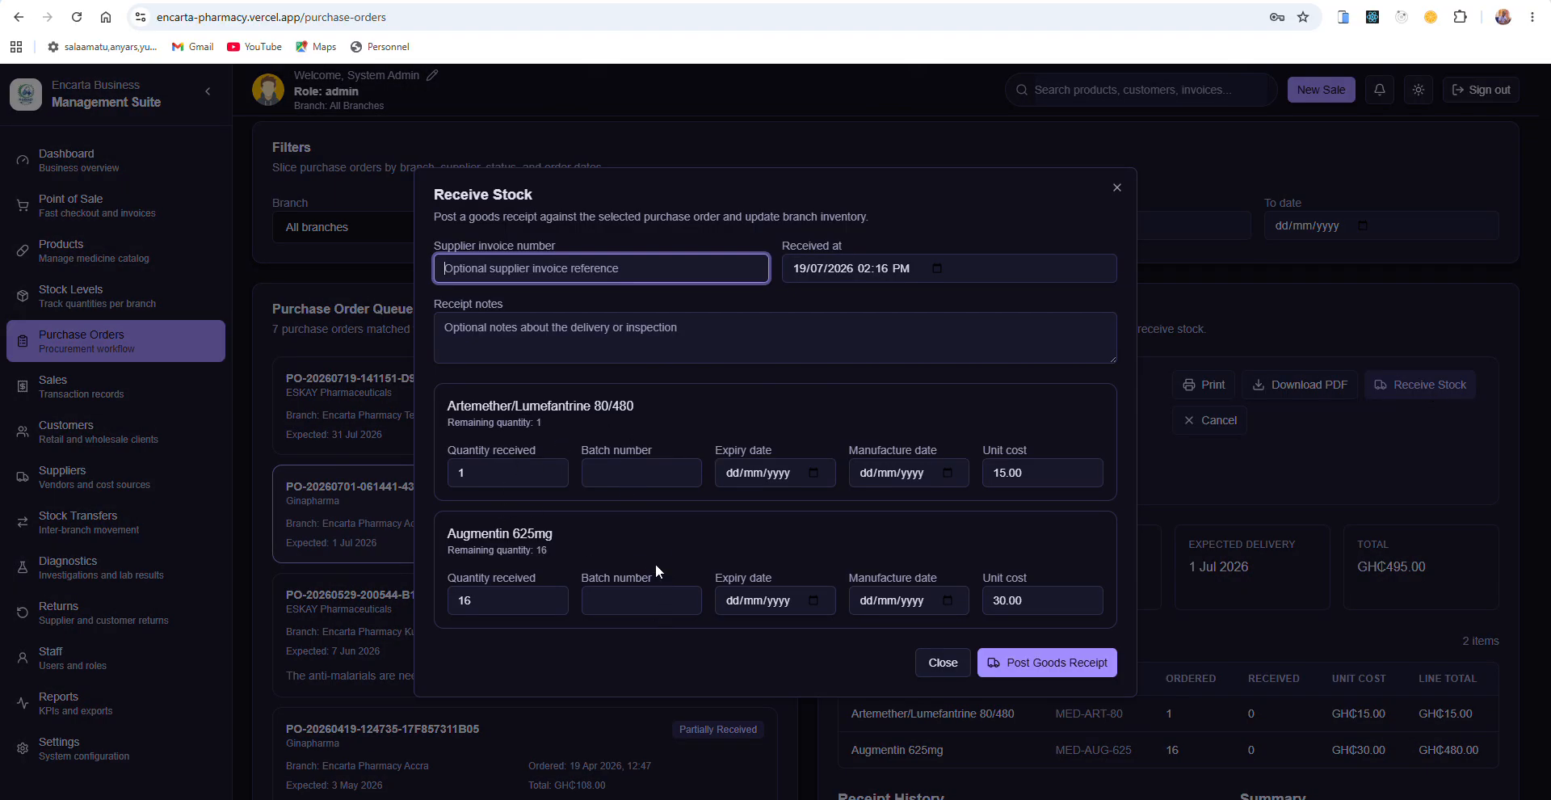
click(618, 473)
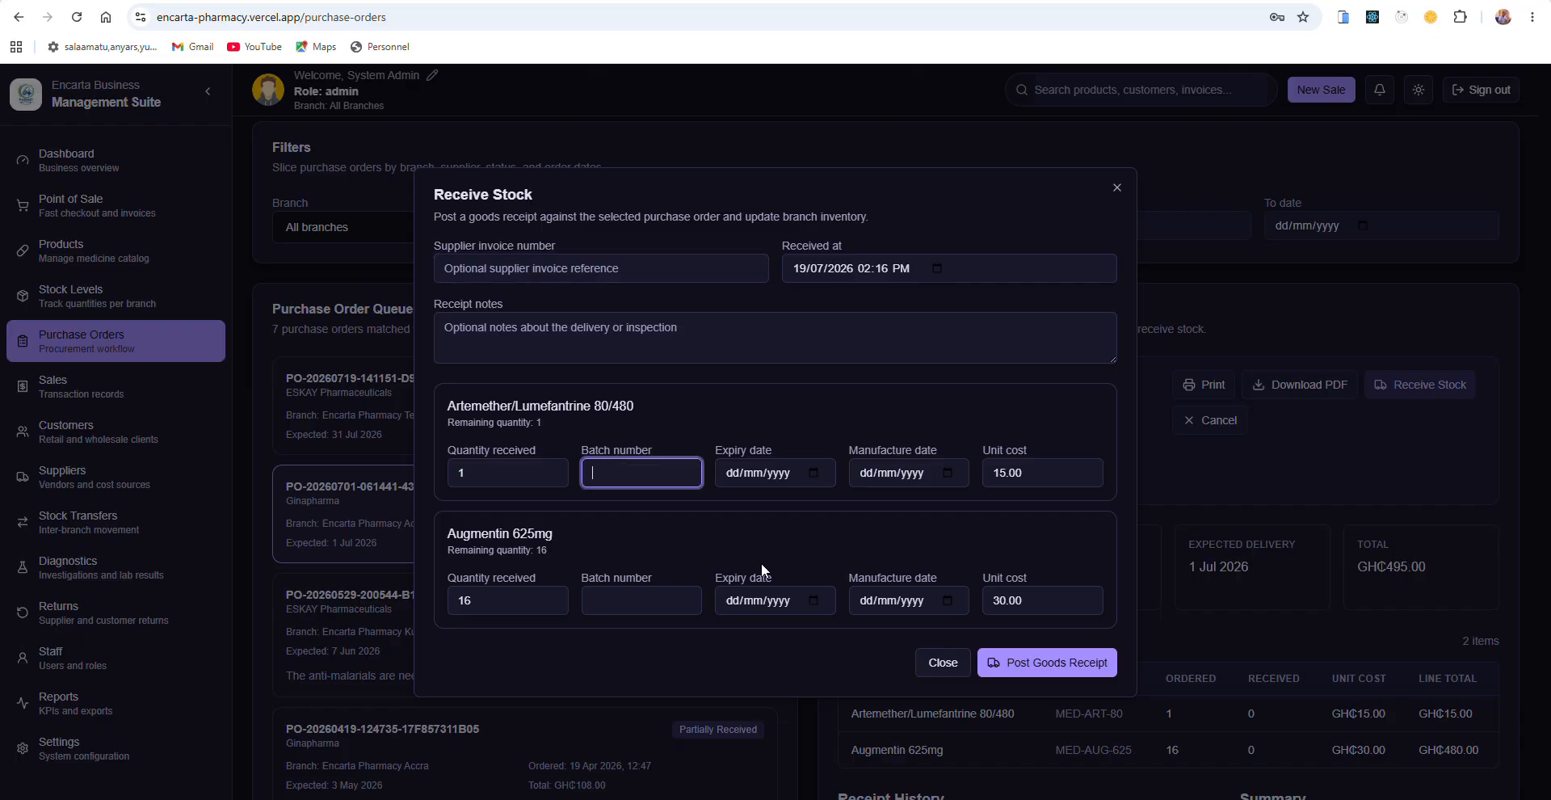
text(ENC-19-7-333)
click(811, 476)
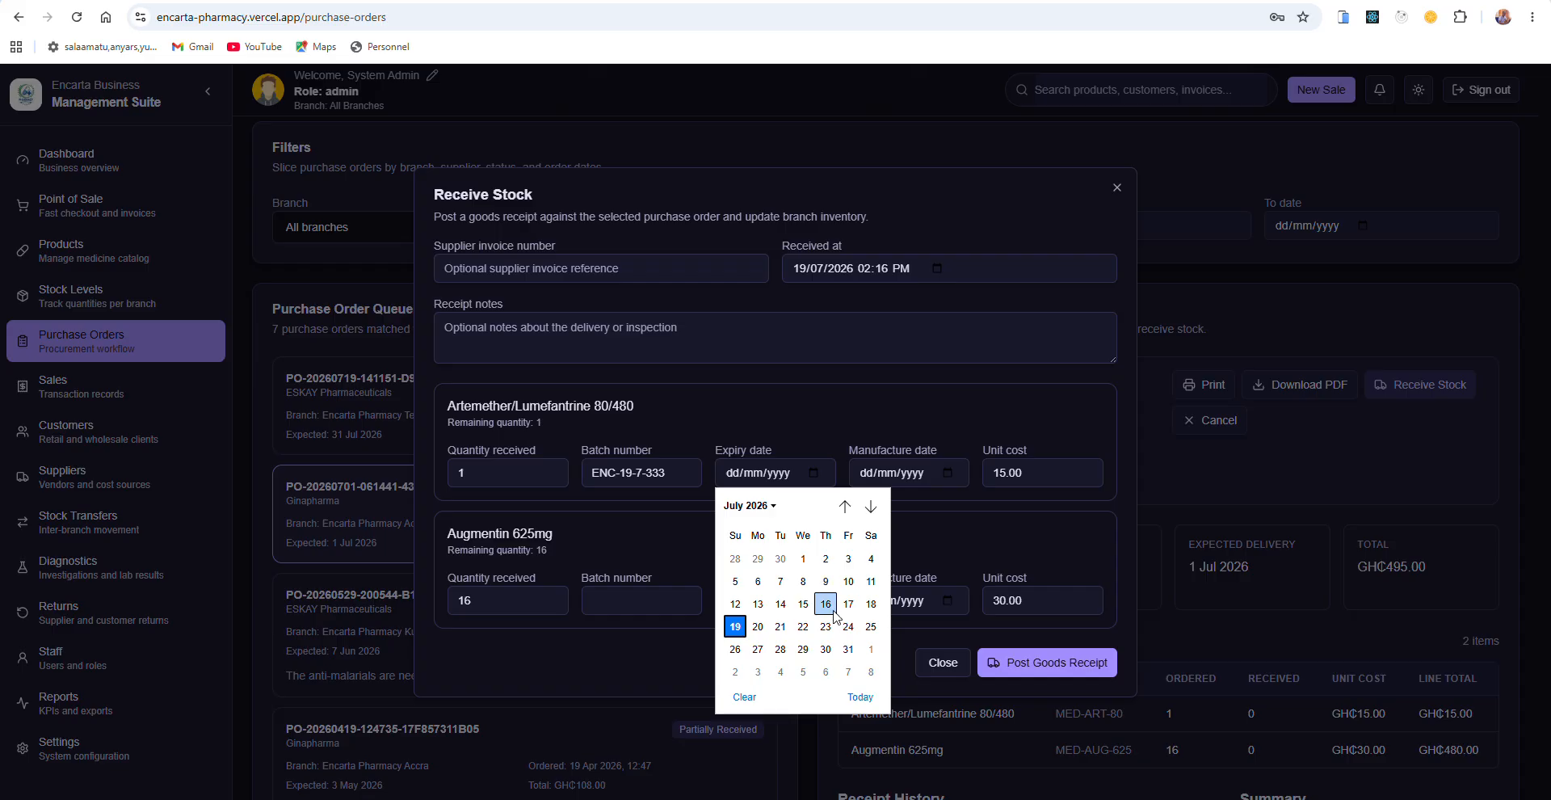
click(848, 648)
click(775, 474)
text(2)
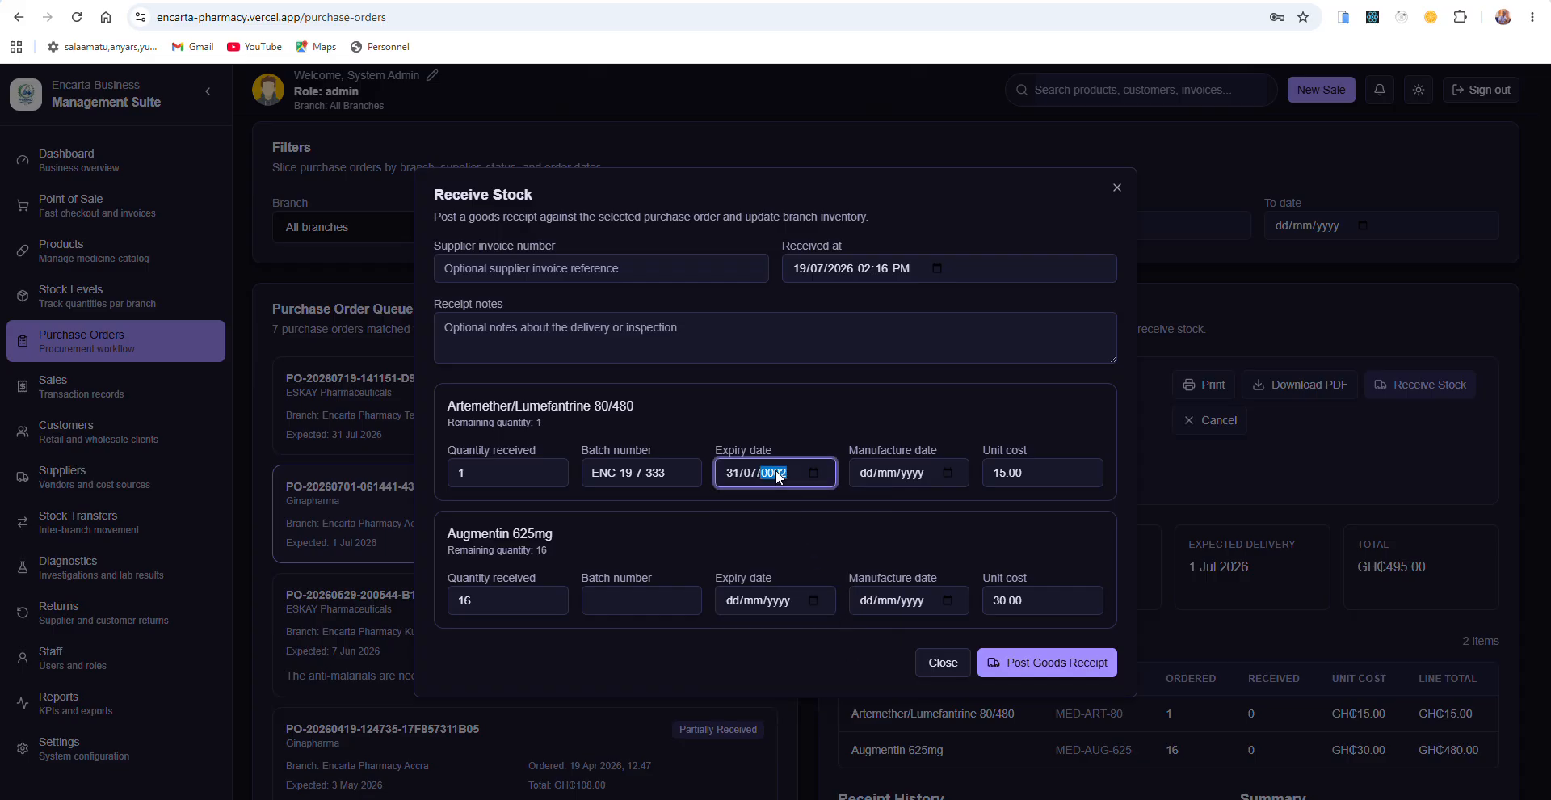
text(030)
Step: Give the received Augmentin 625mg the batch number ENC-19-7-334 and the expiry date 01/08/2030
click(607, 599)
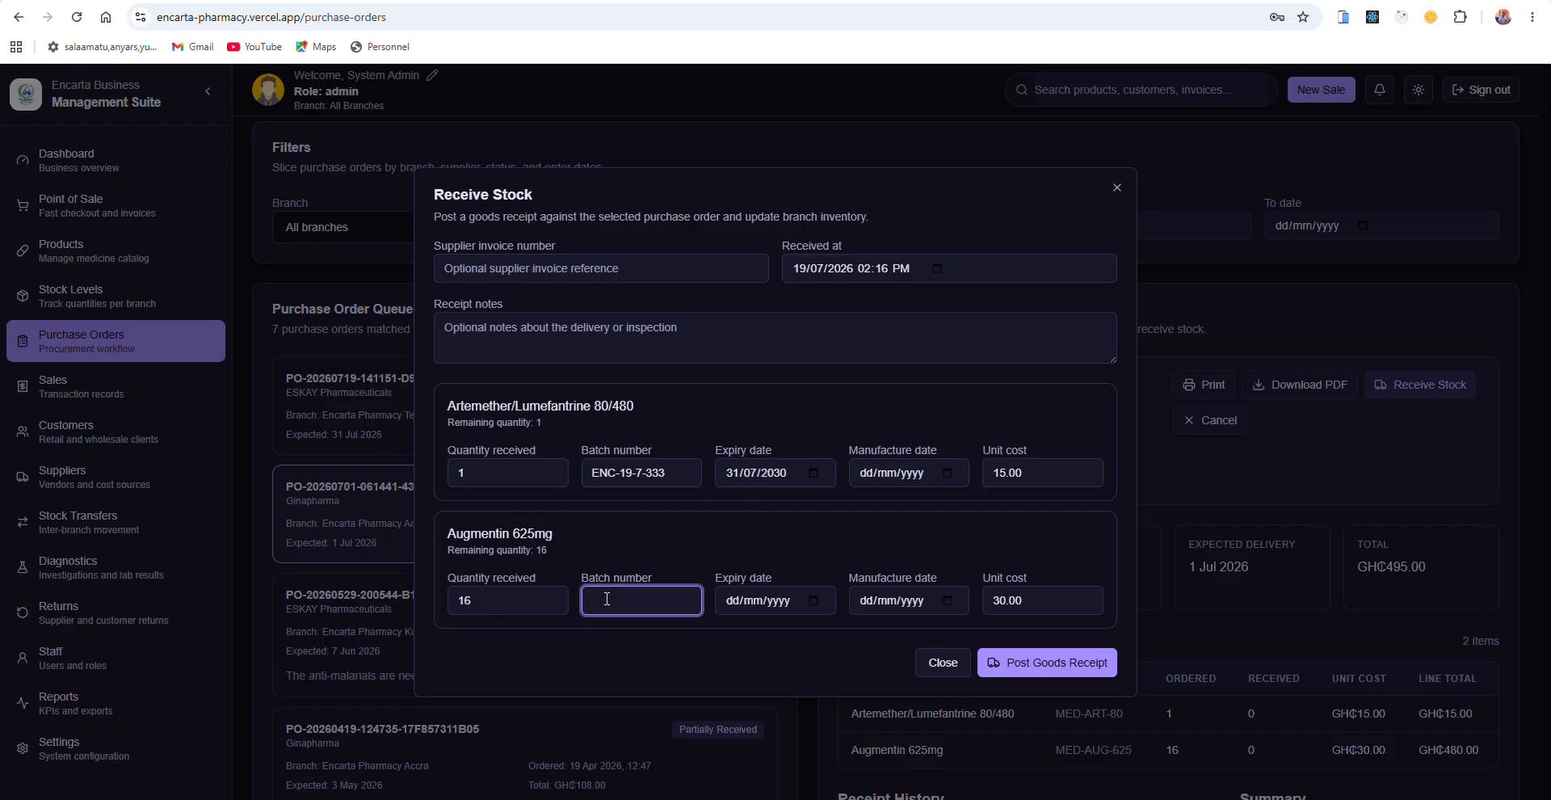
text(ENC-19-7-334)
click(813, 601)
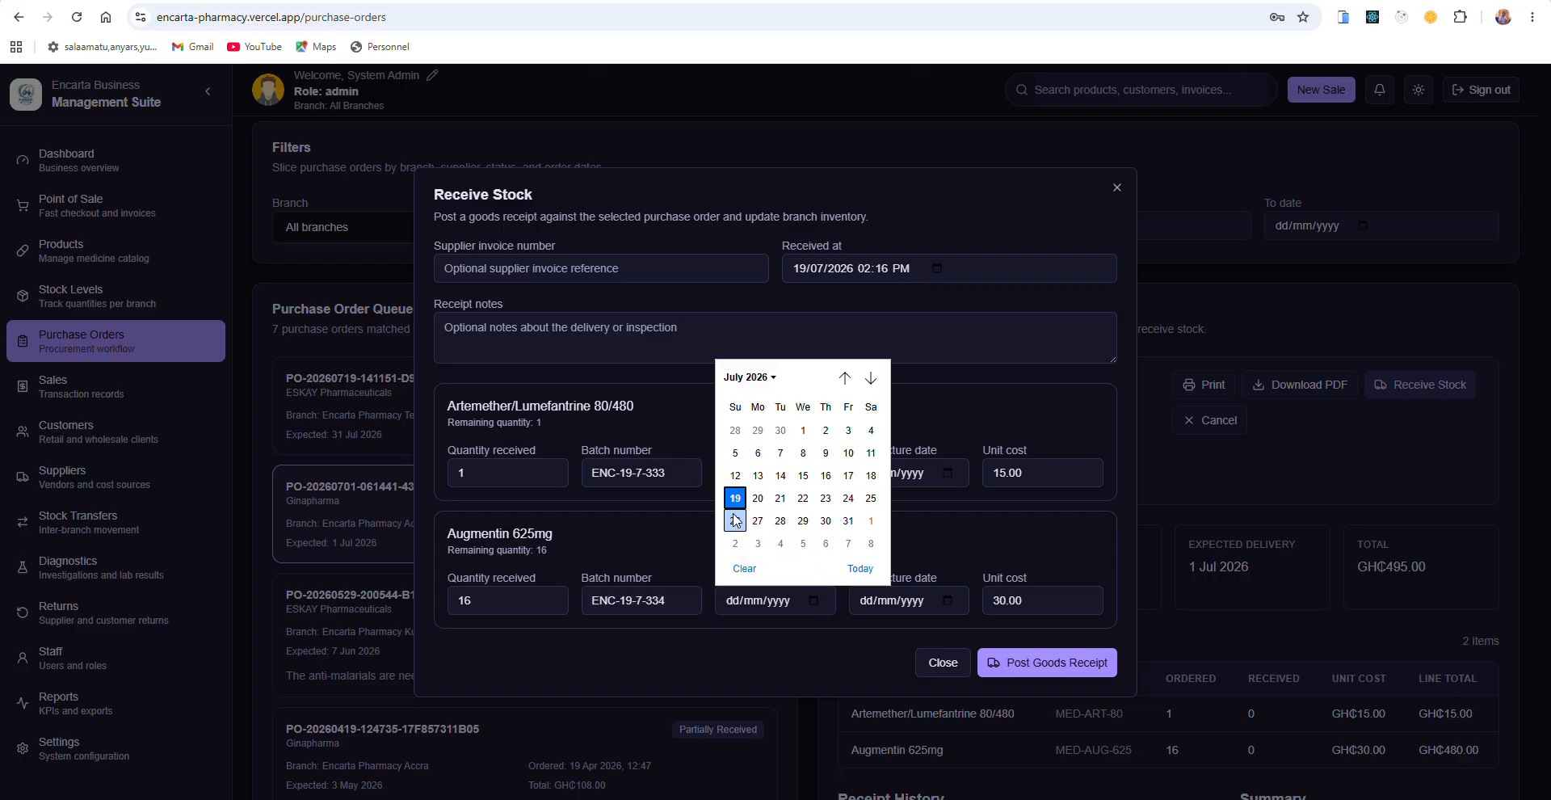
click(871, 520)
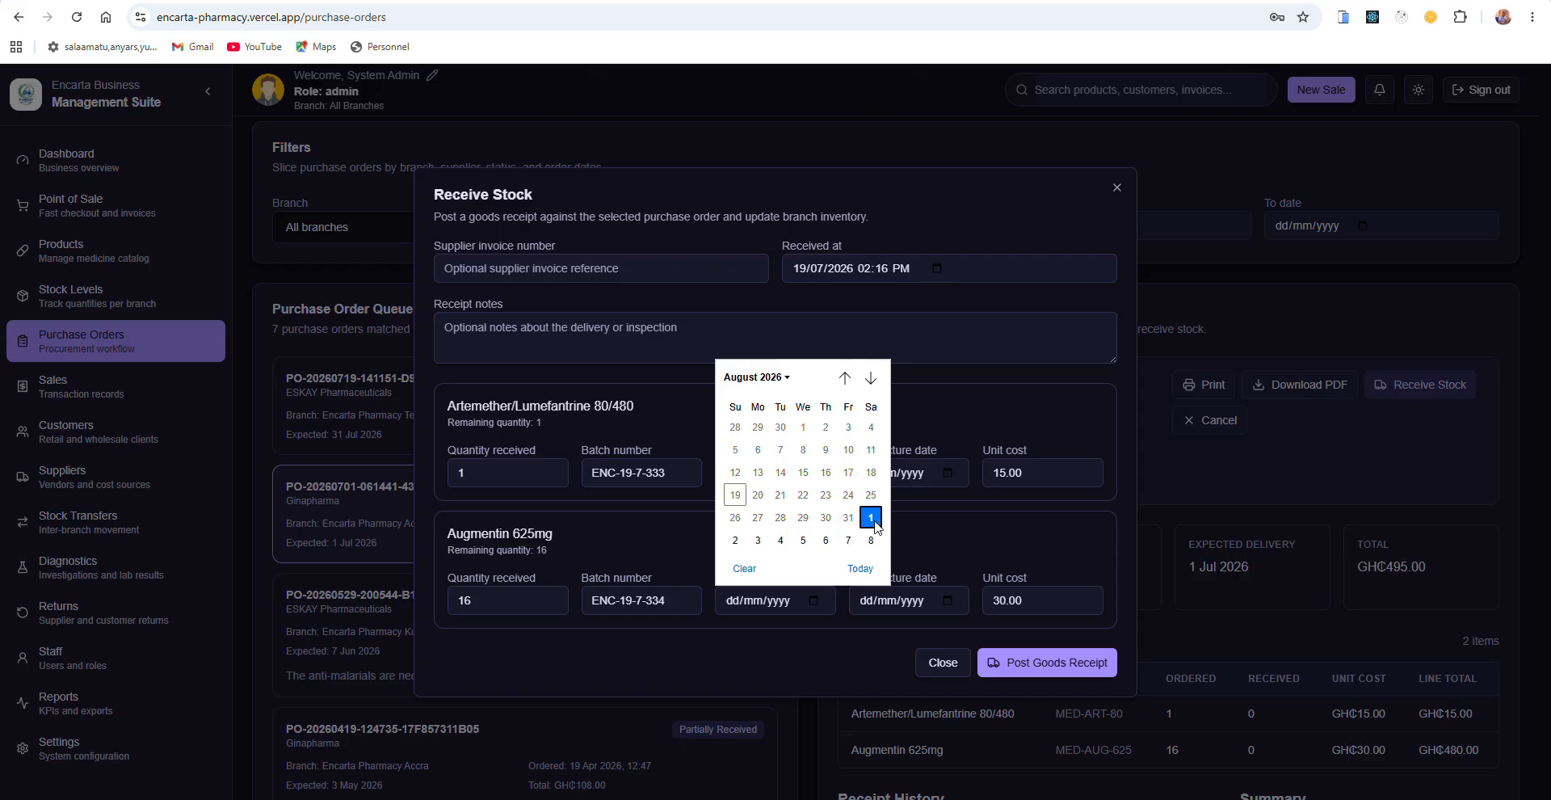
click(773, 600)
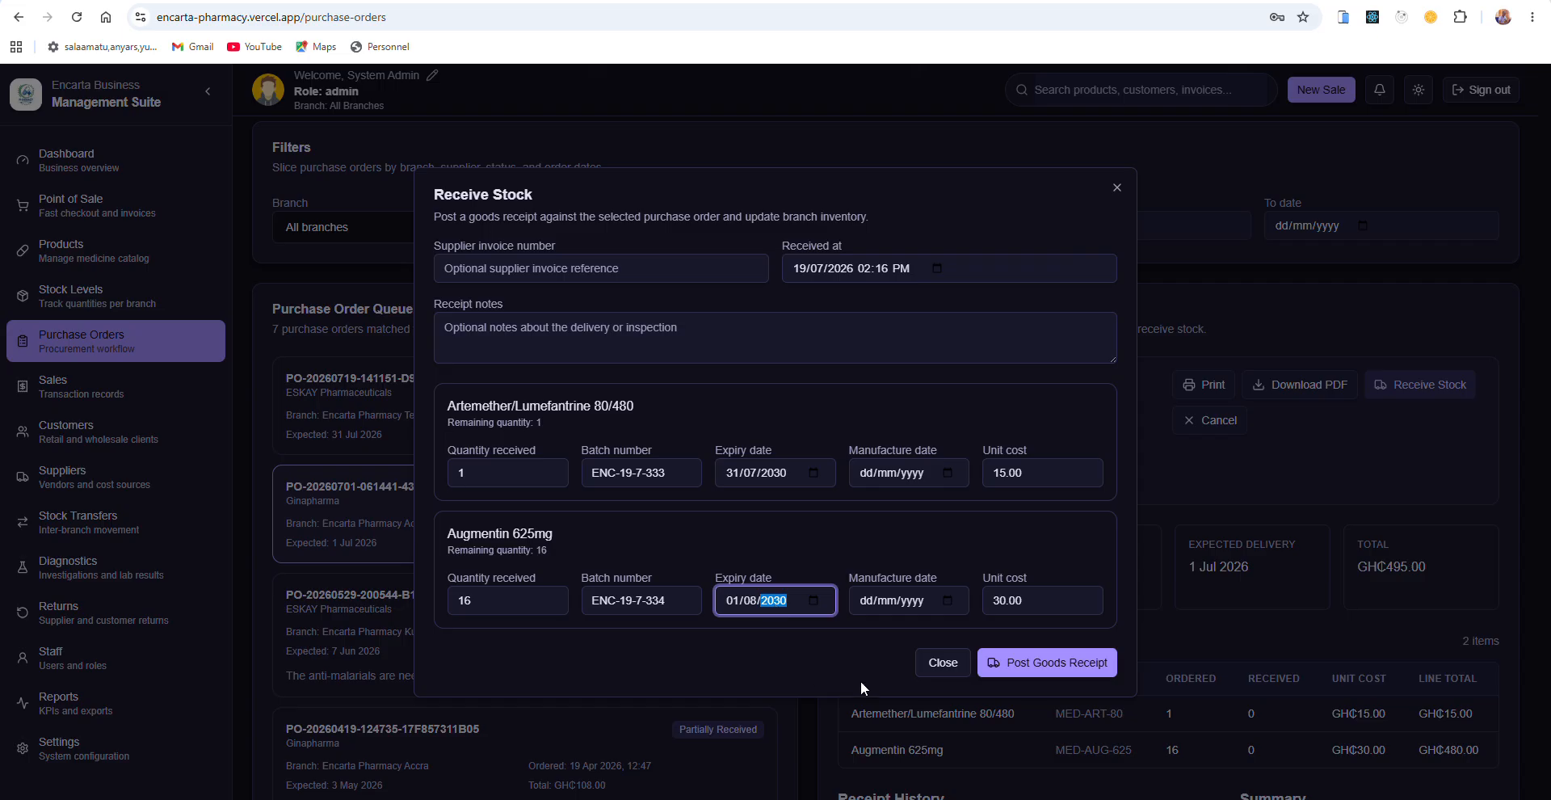
Step: Post the goods receipt and check the Ginapharma order's status, received quantities and receipt history
click(1054, 666)
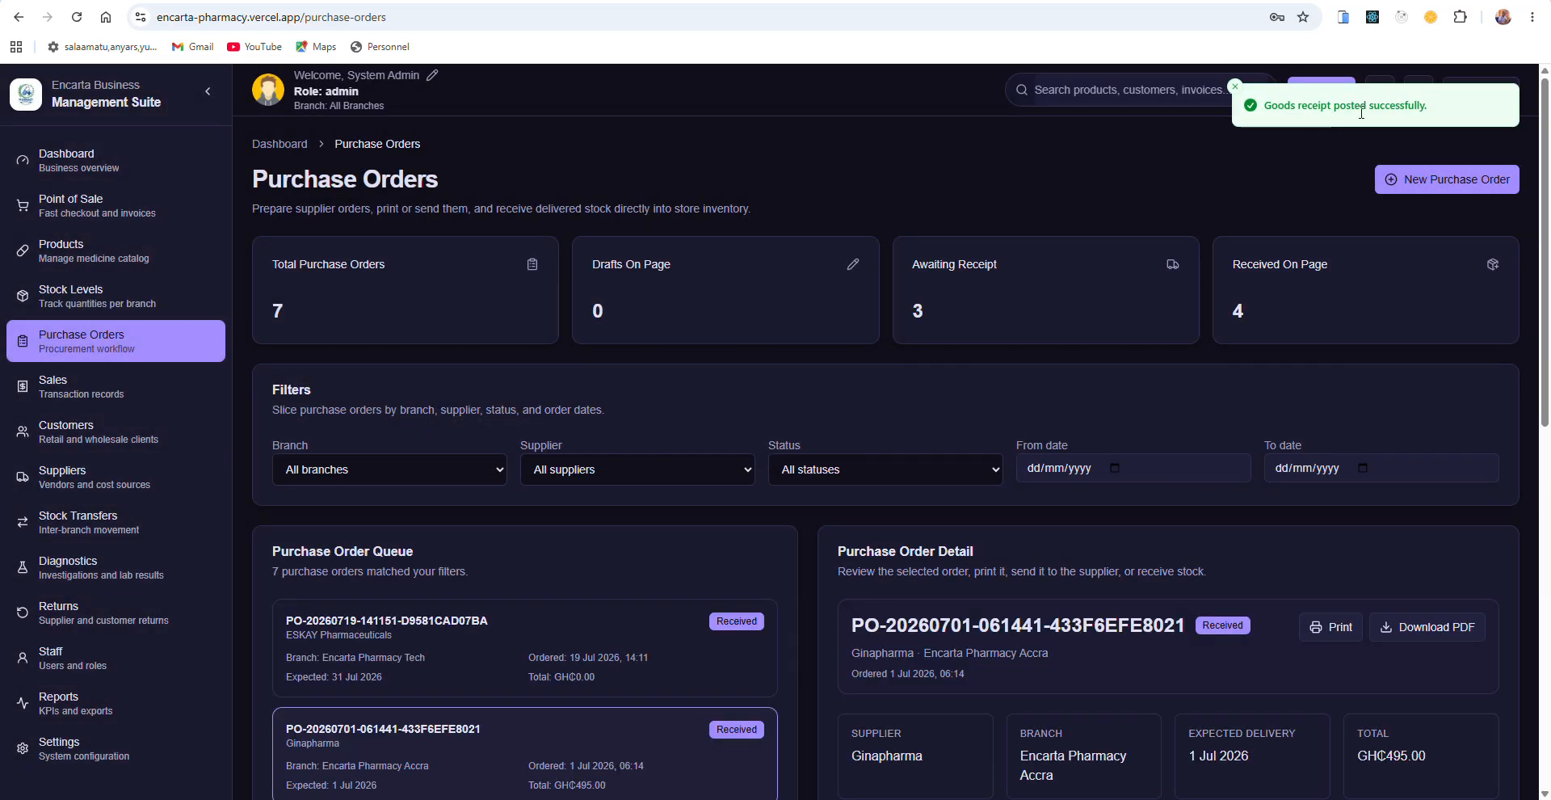
scroll(684, 520, down, 3)
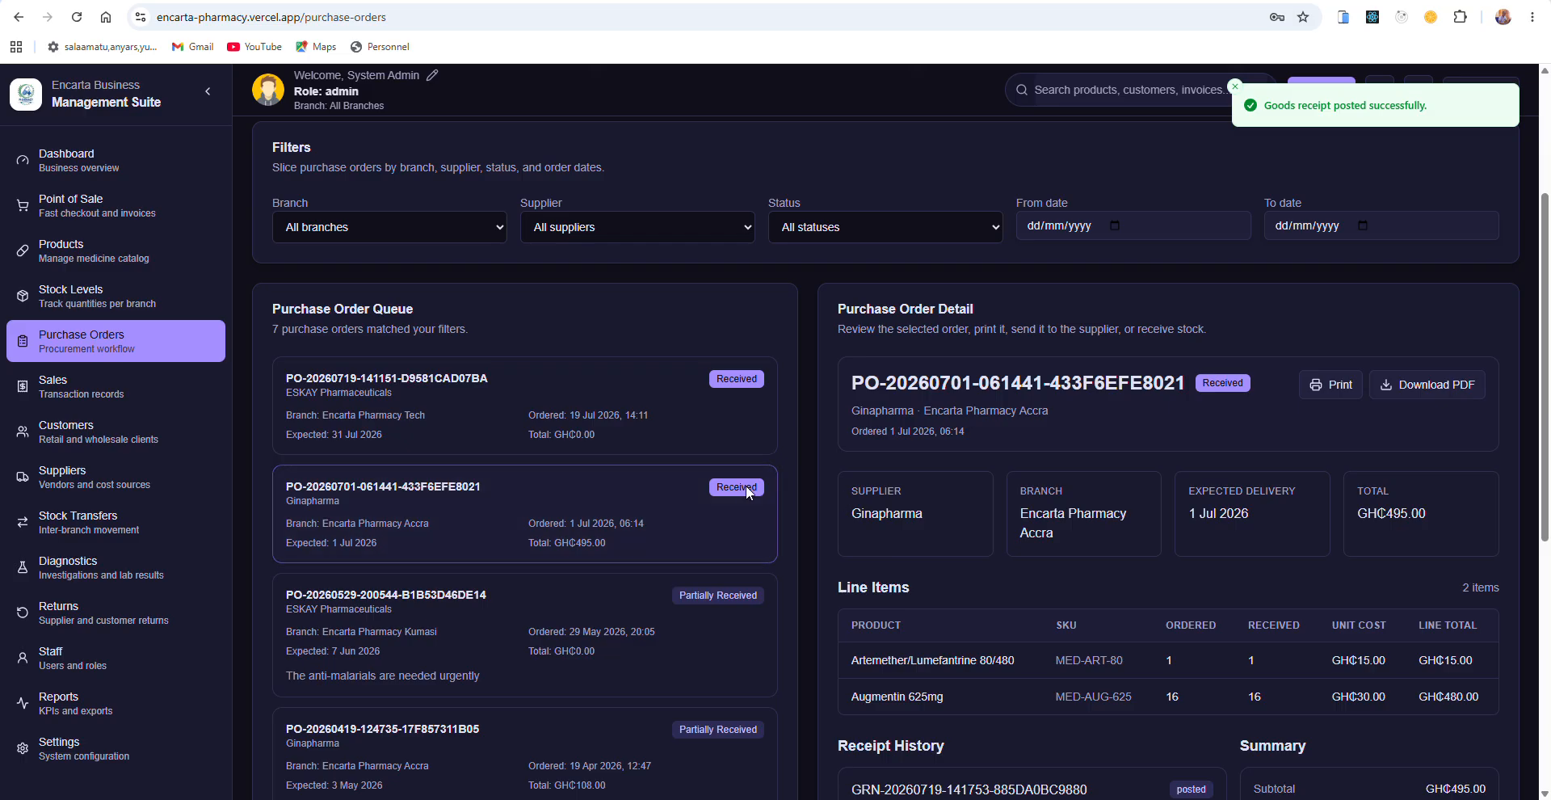
scroll(763, 486, down, 2)
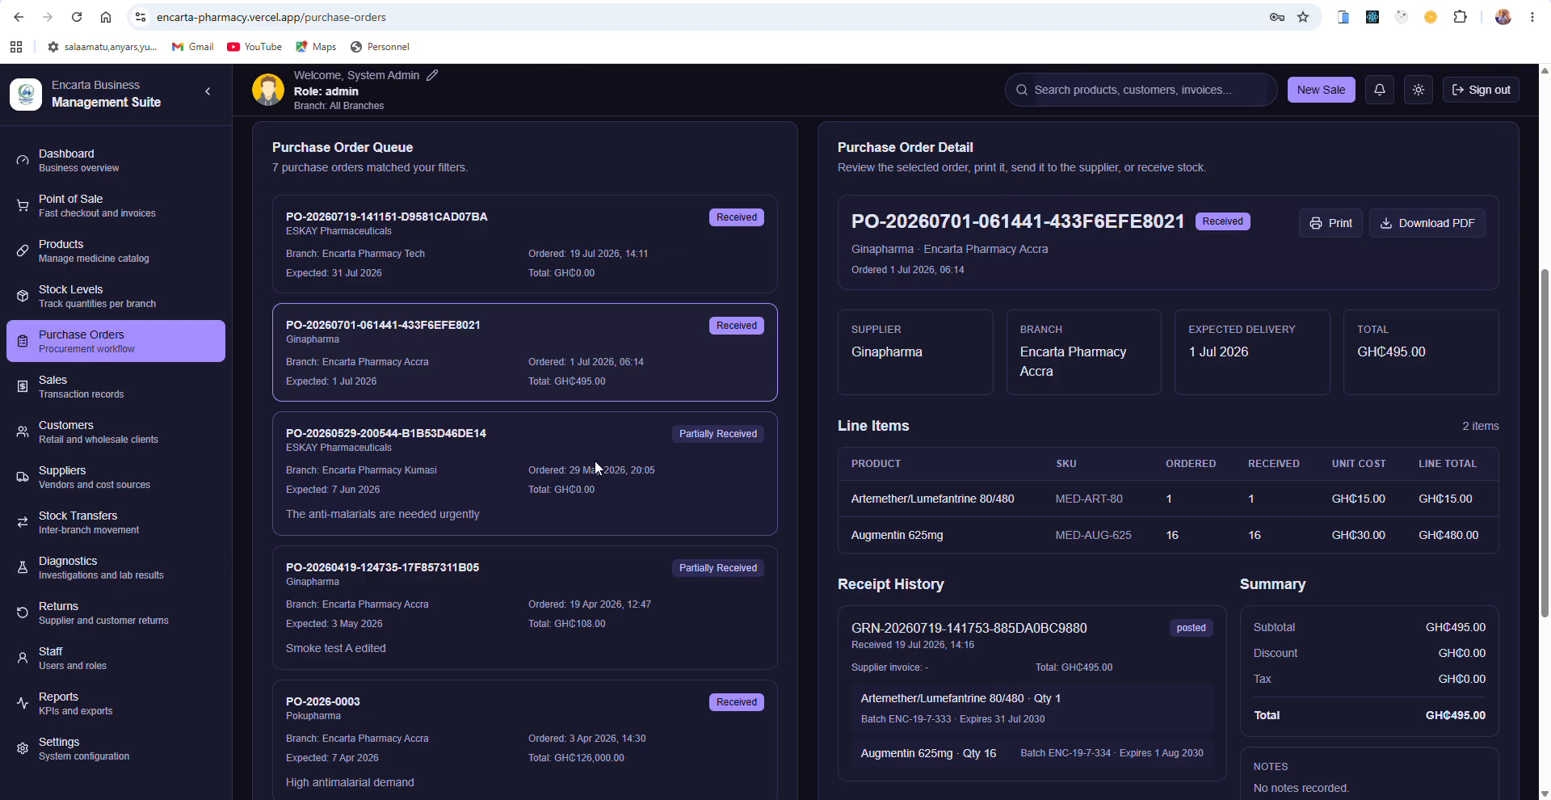
Step: Open the partially received ESKAY Pharmaceuticals order for Encarta Pharmacy Kumasi and compare ordered with received quantities for both products
click(498, 462)
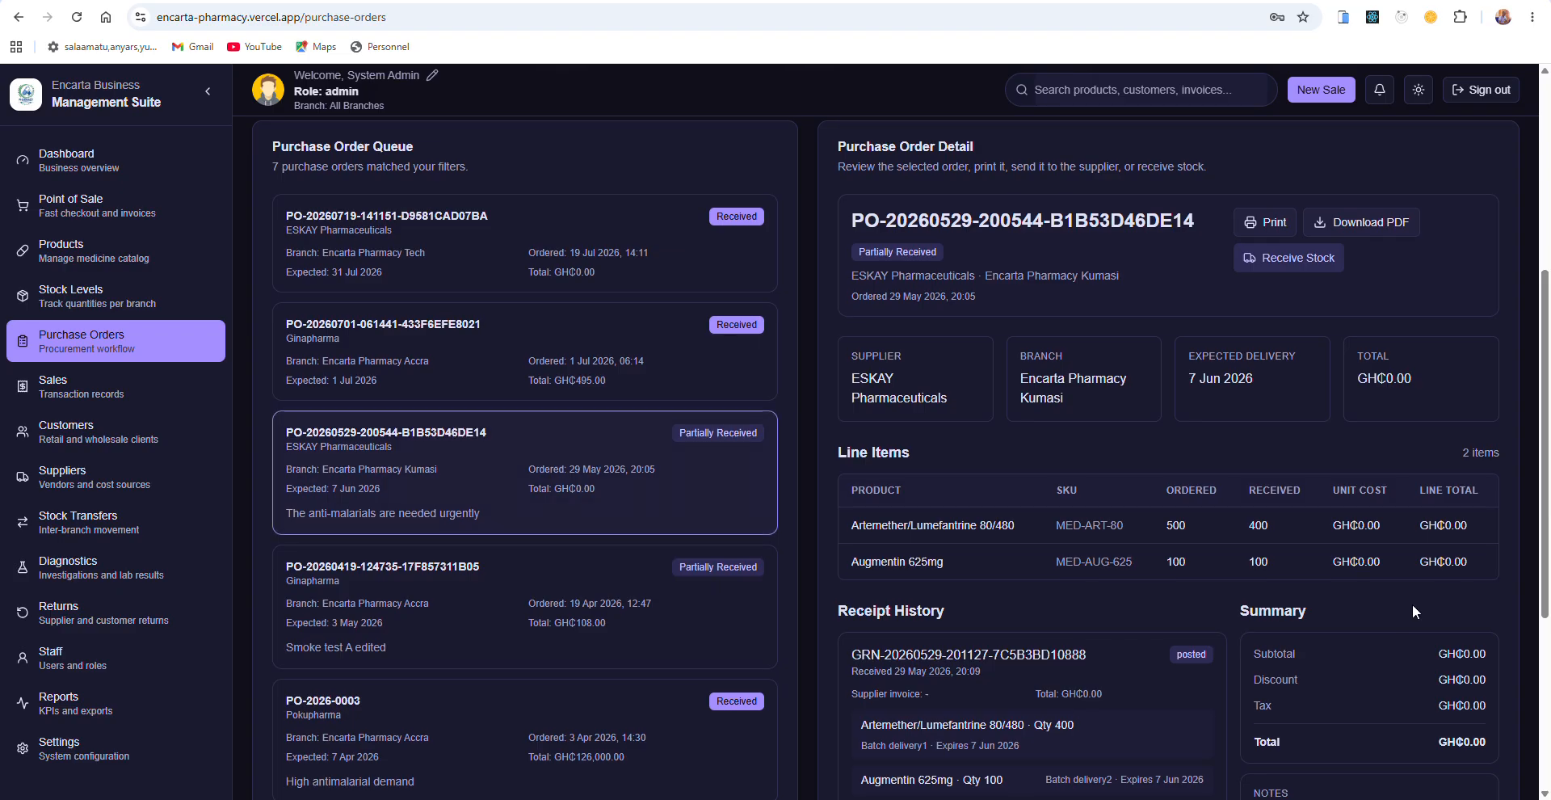
scroll(1373, 601, down, 2)
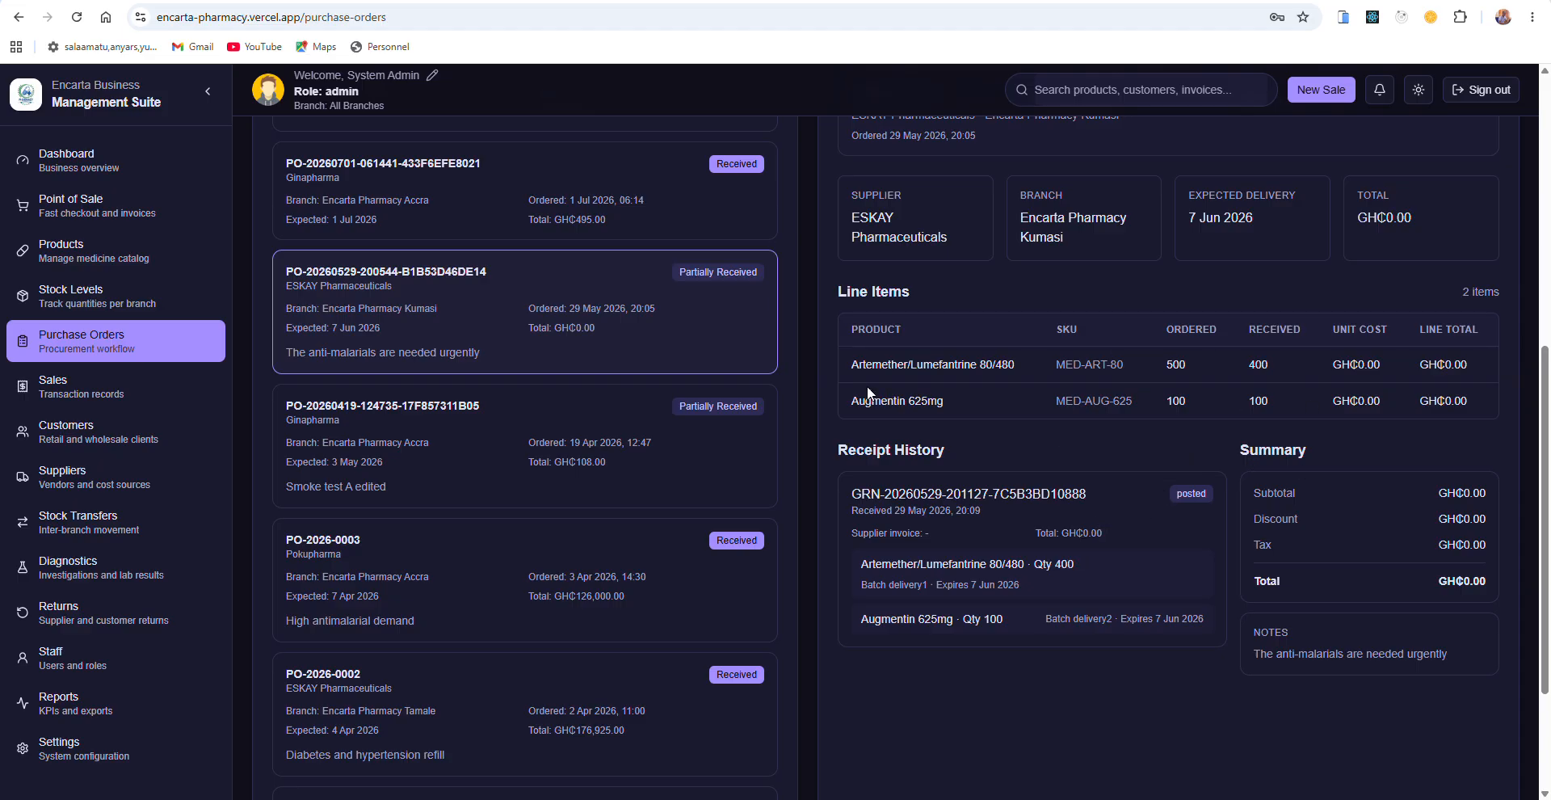
drag(850, 360, 1016, 365)
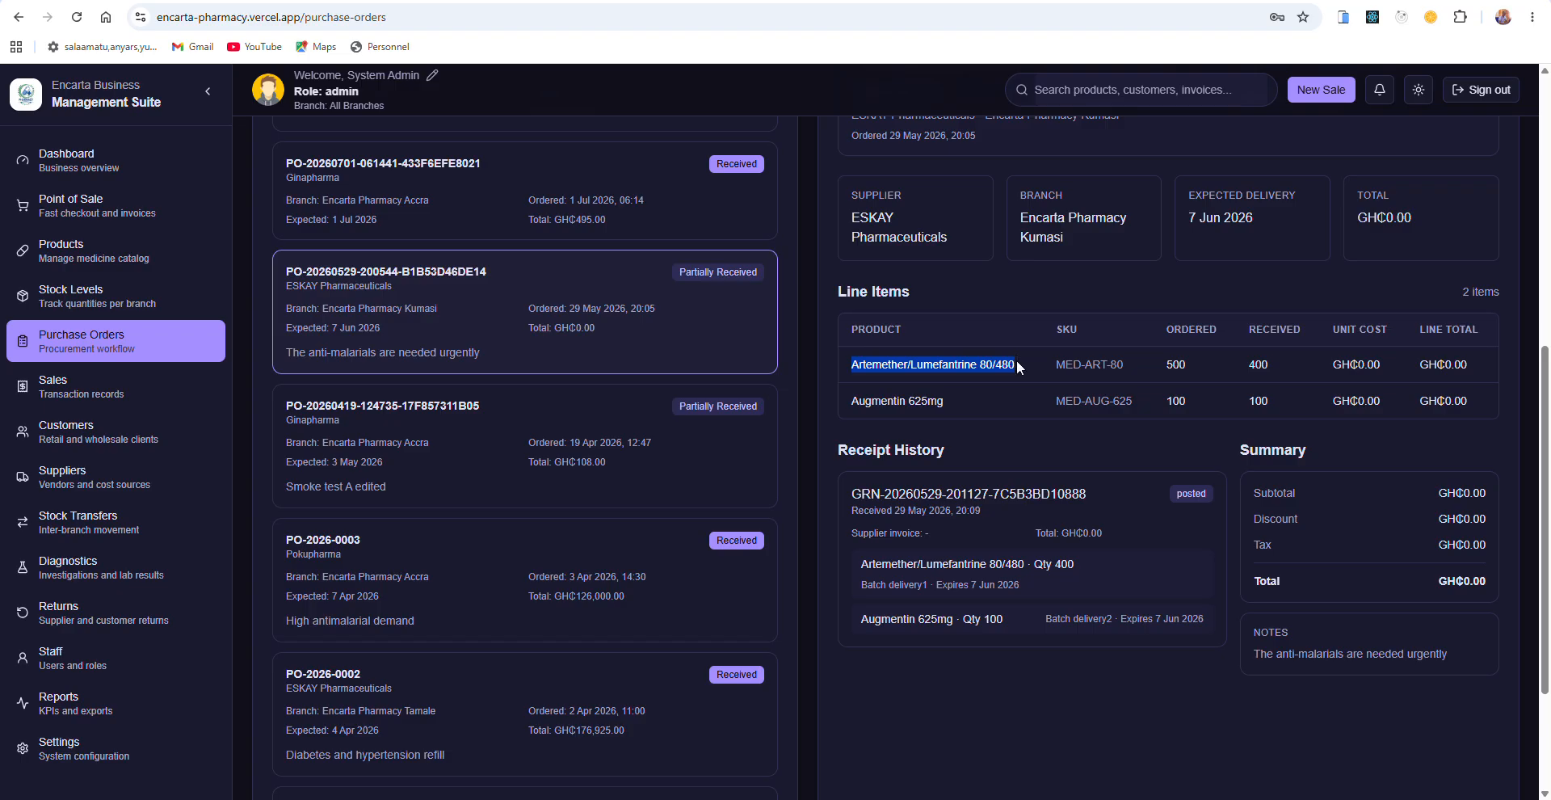
click(1173, 366)
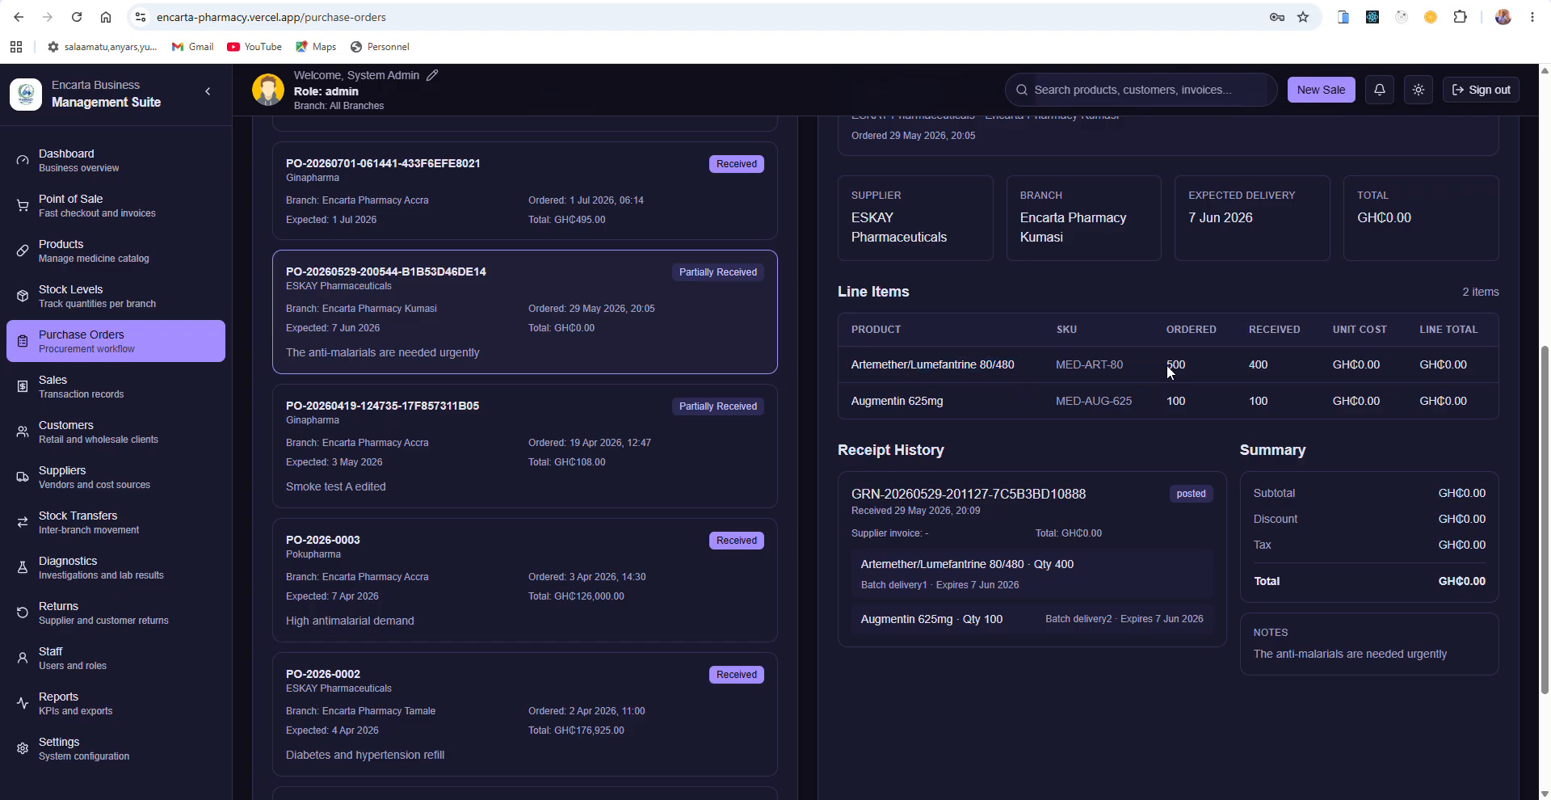
click(1257, 365)
click(1175, 401)
drag(1244, 399, 1276, 395)
Step: Start receiving the Kumasi order's remaining Artemether/Lumefantrine 80/480 with batch number ENC-19-7-335 and expiry date 30/07/2030
scroll(1274, 498, up, 2)
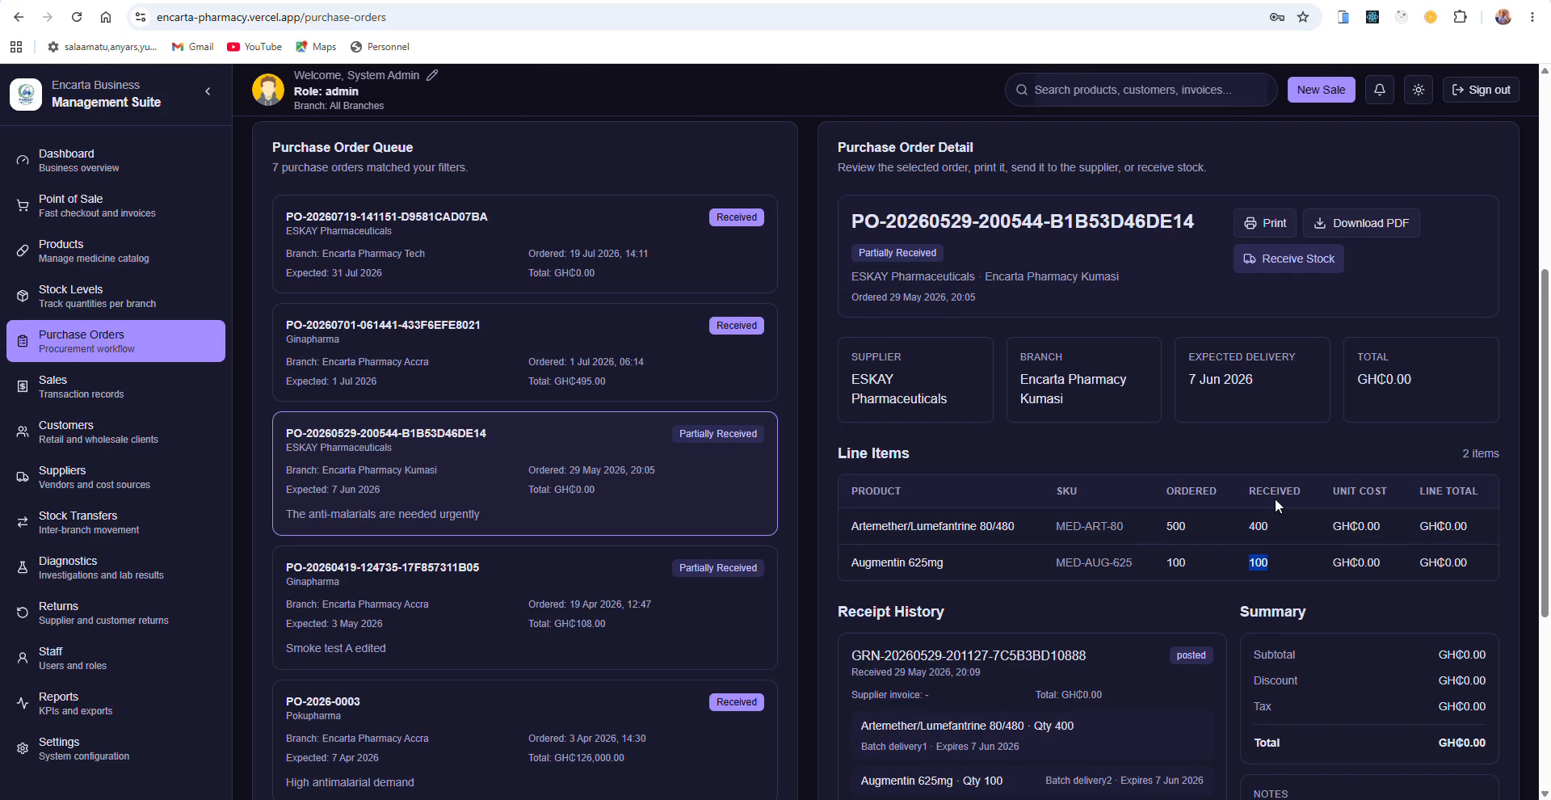
click(1287, 255)
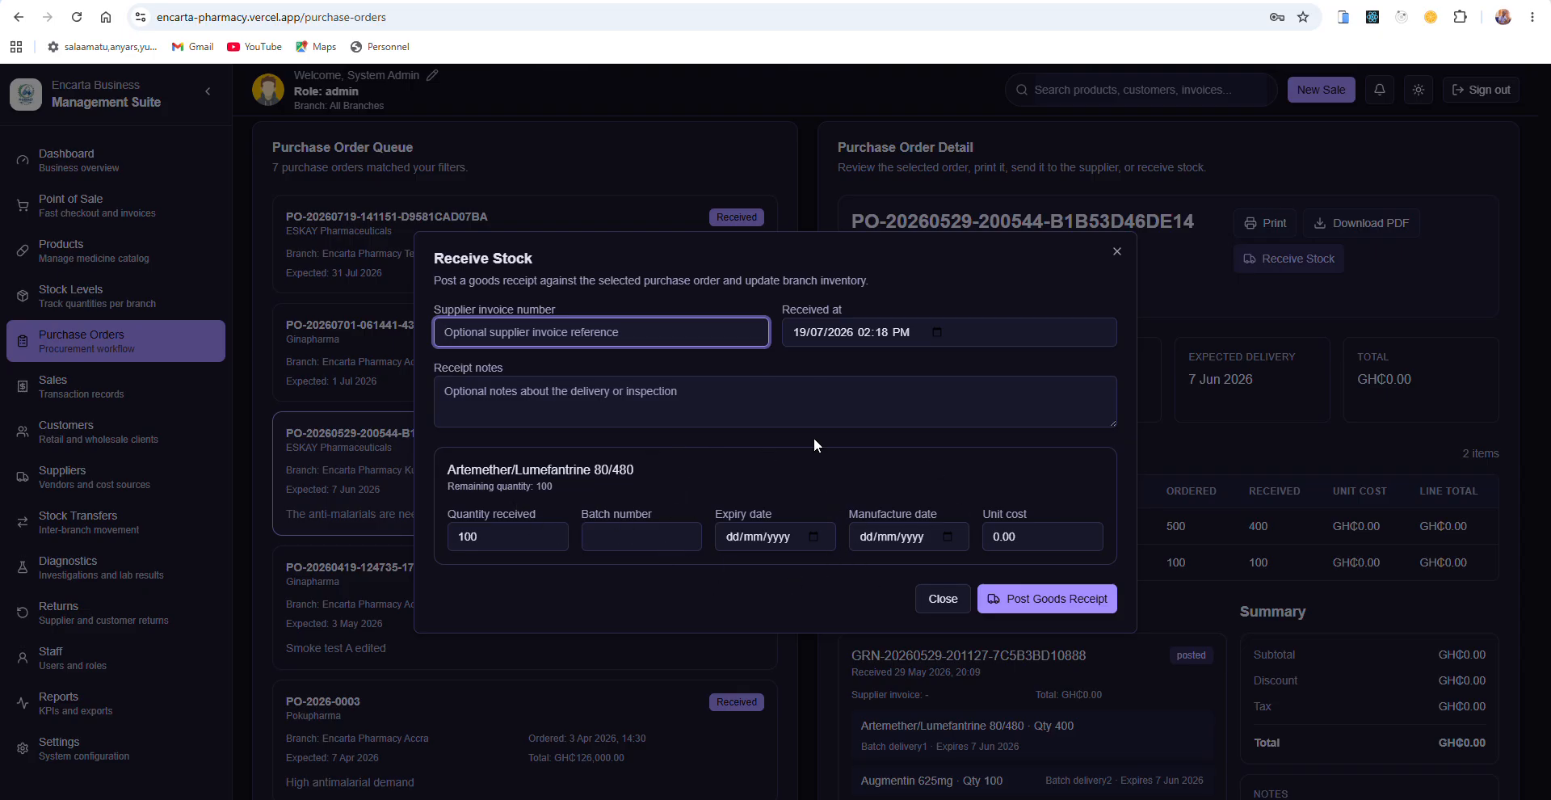
click(495, 537)
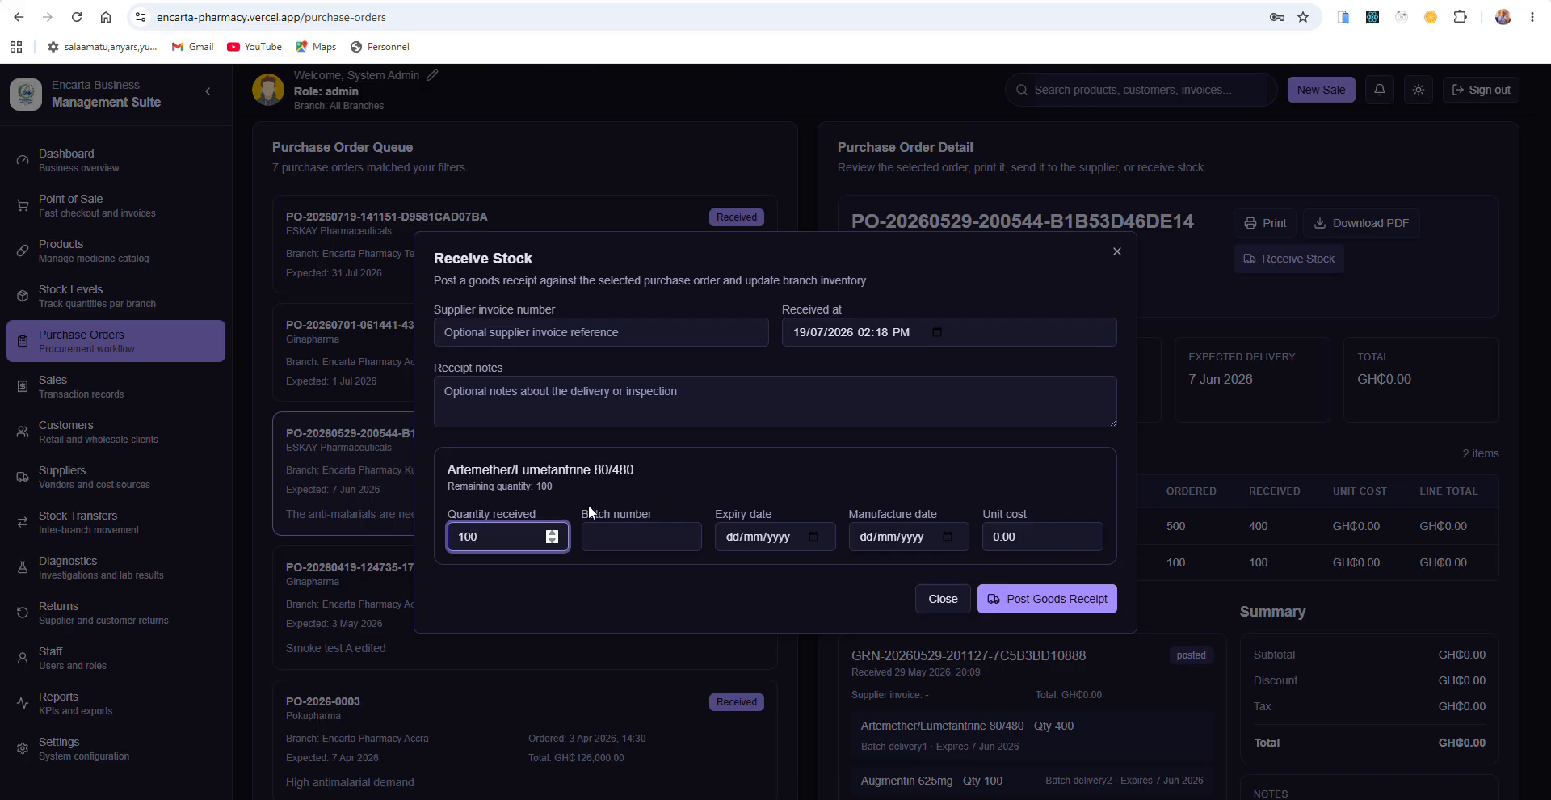
click(619, 538)
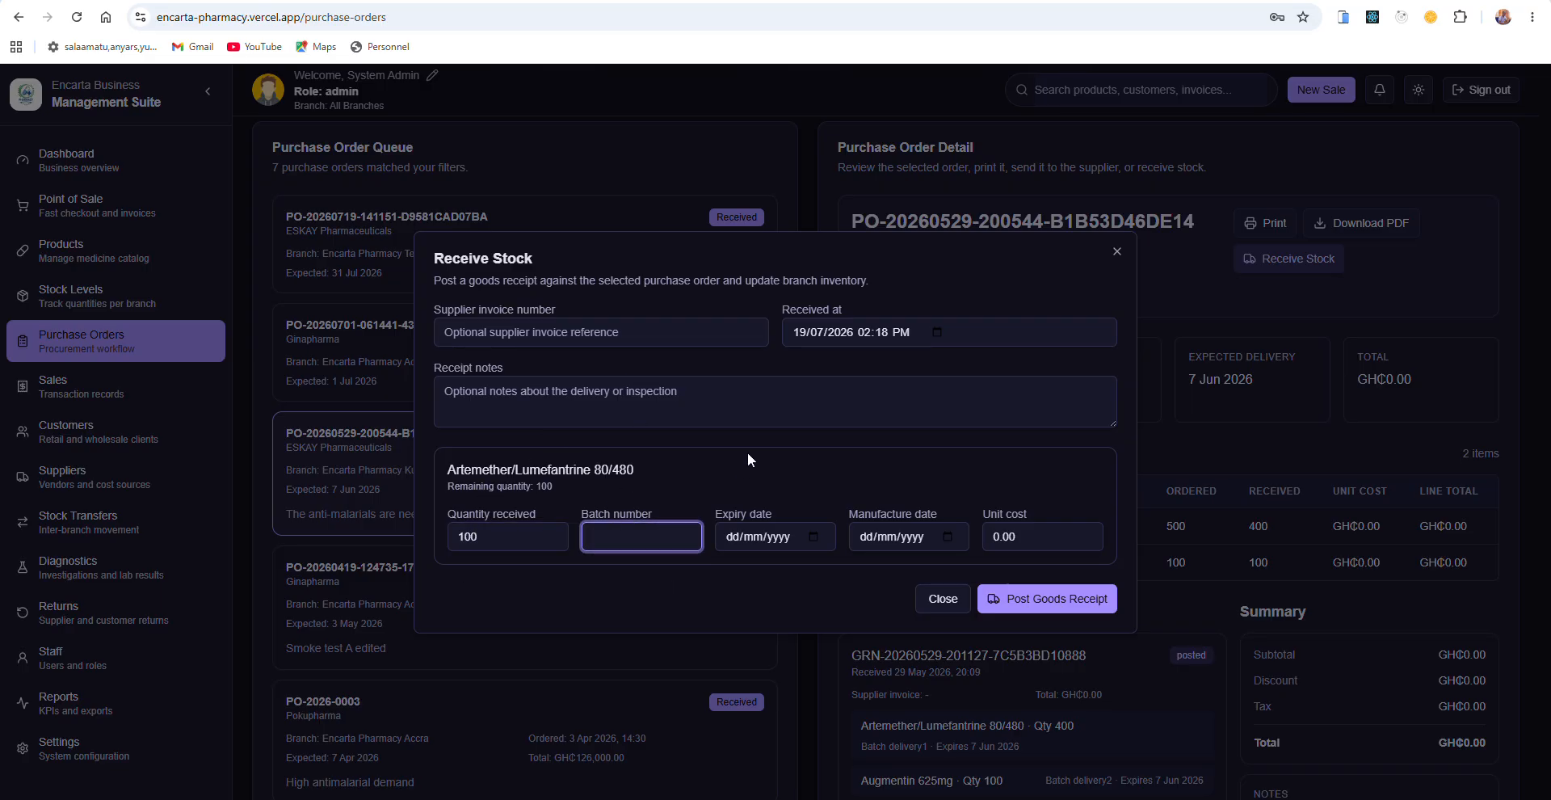
text(ENC-19-7-335)
click(812, 538)
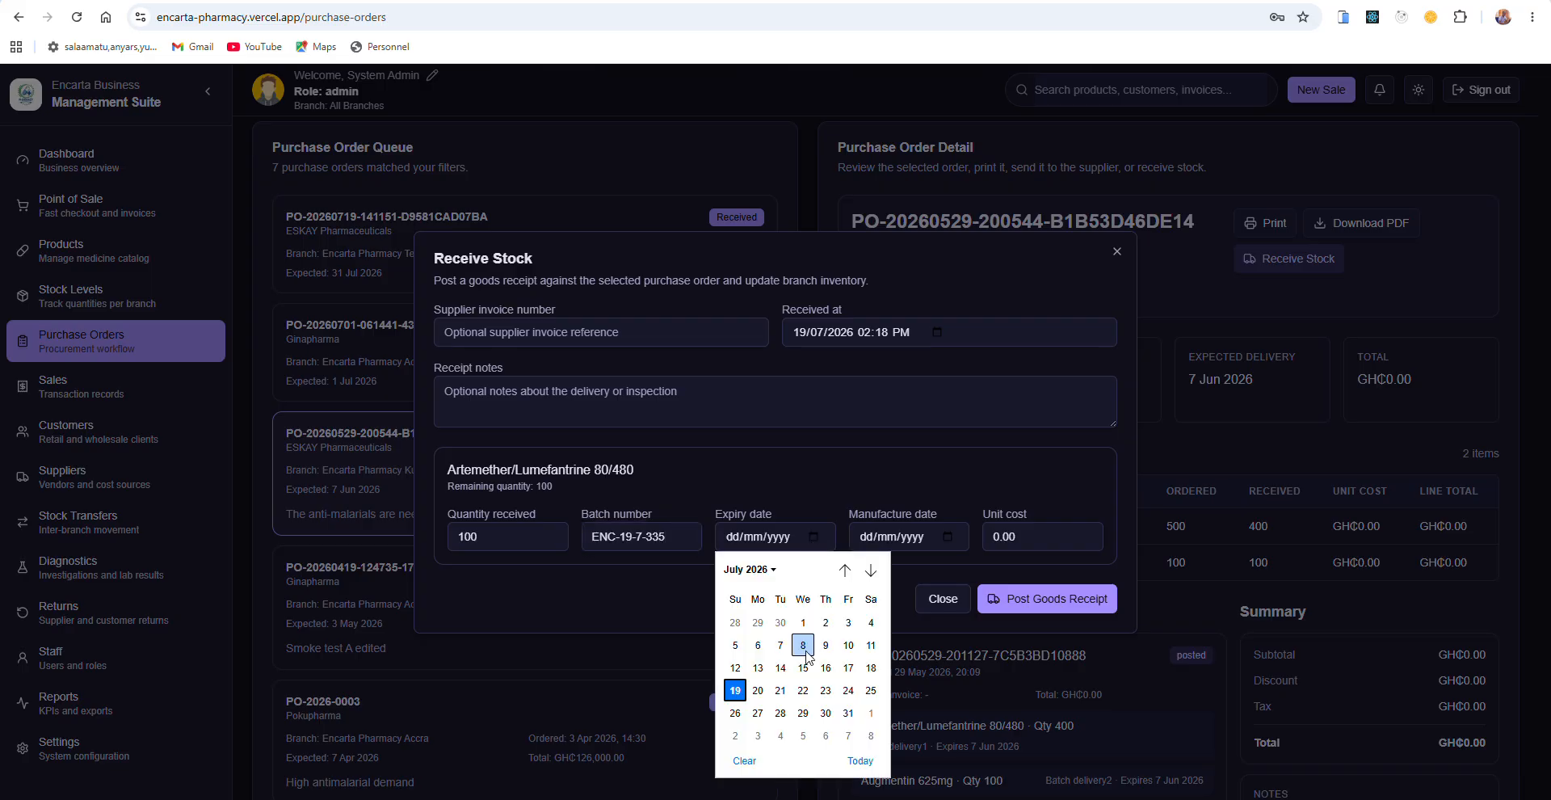
click(825, 713)
click(775, 538)
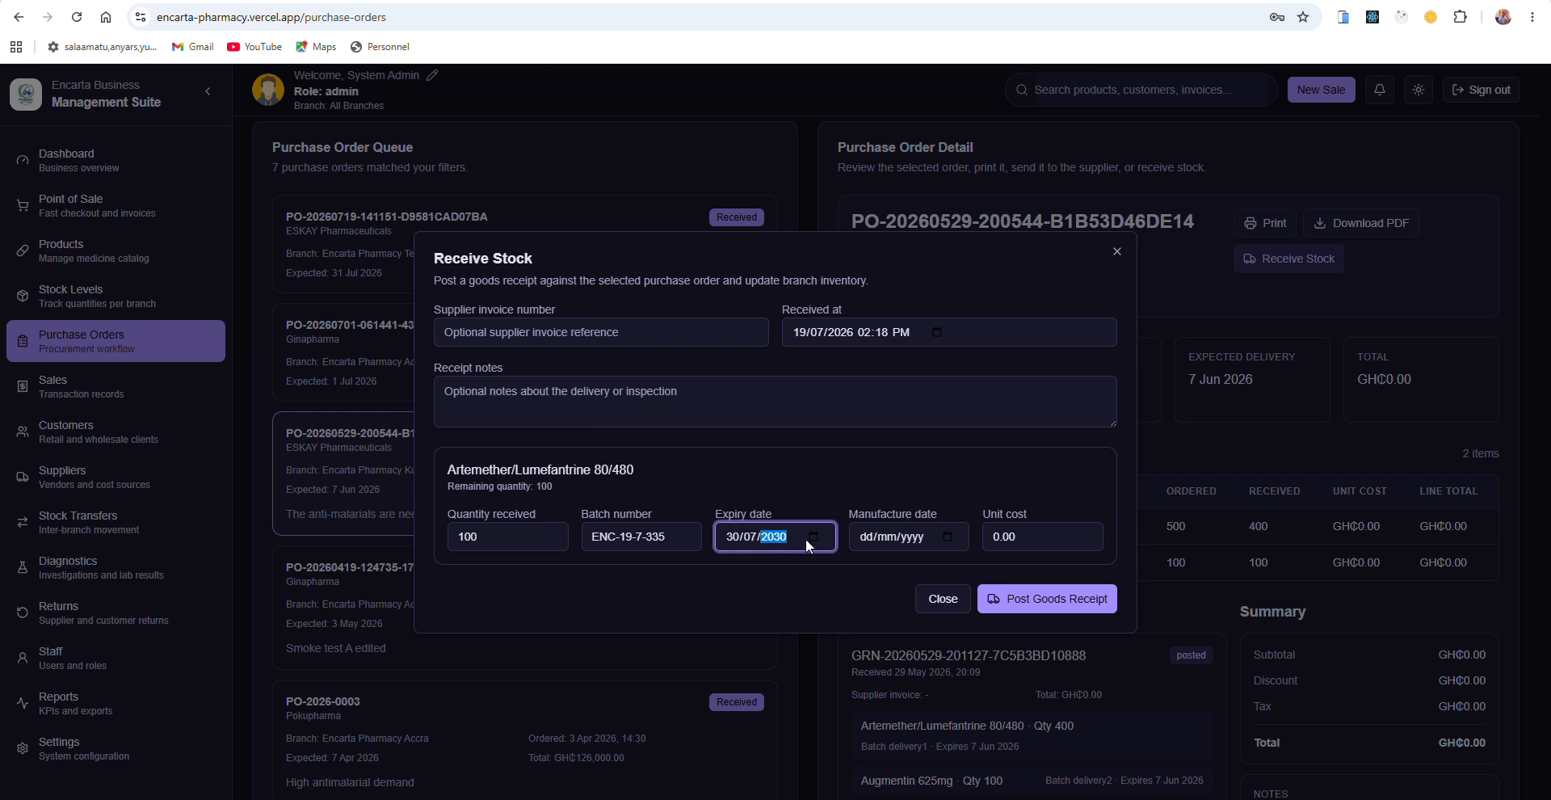
Step: Post the goods receipt for the Kumasi order and check its status and received quantities
click(1052, 608)
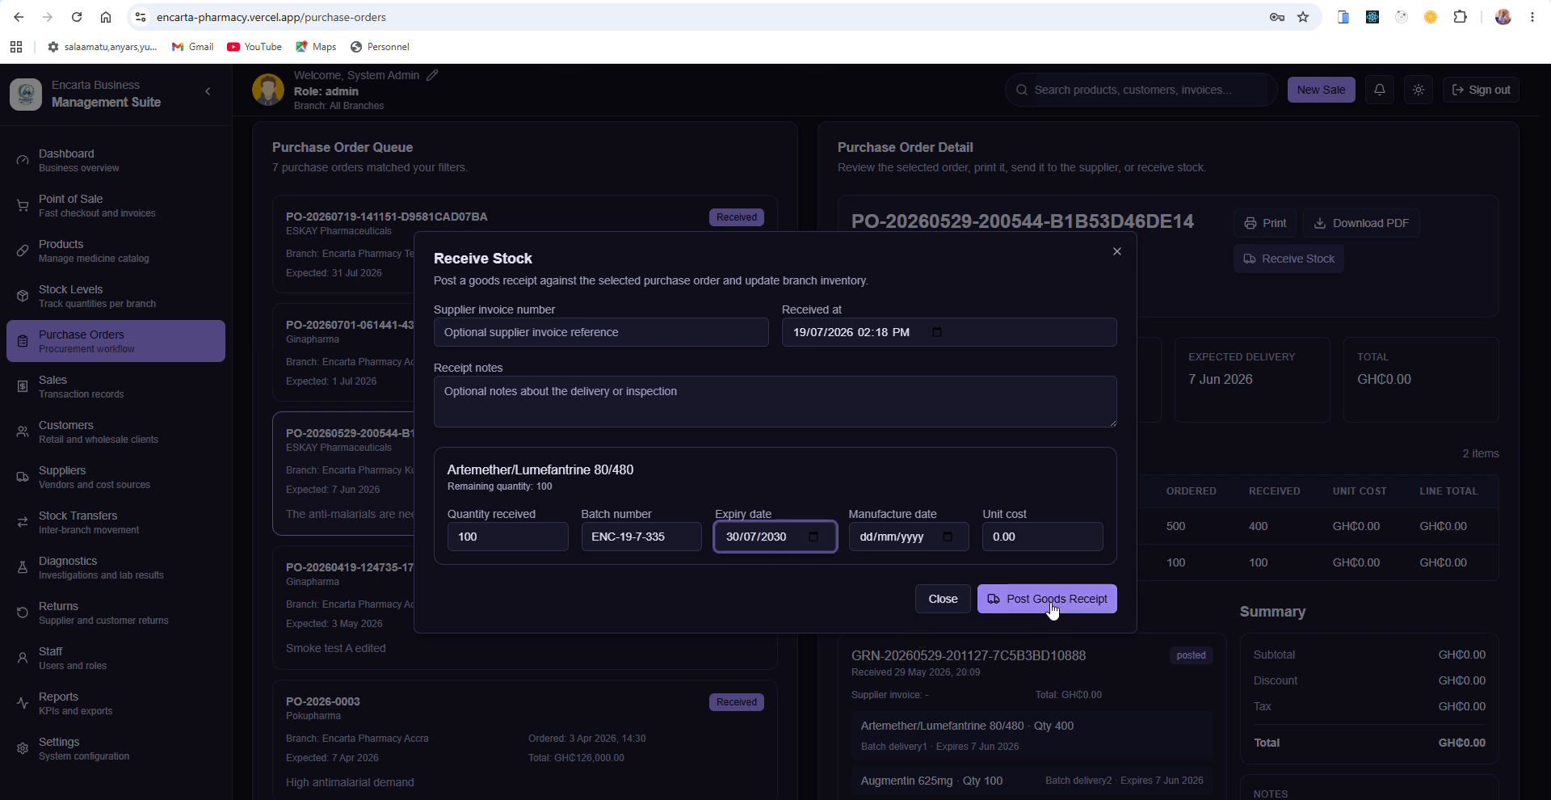
click(1052, 609)
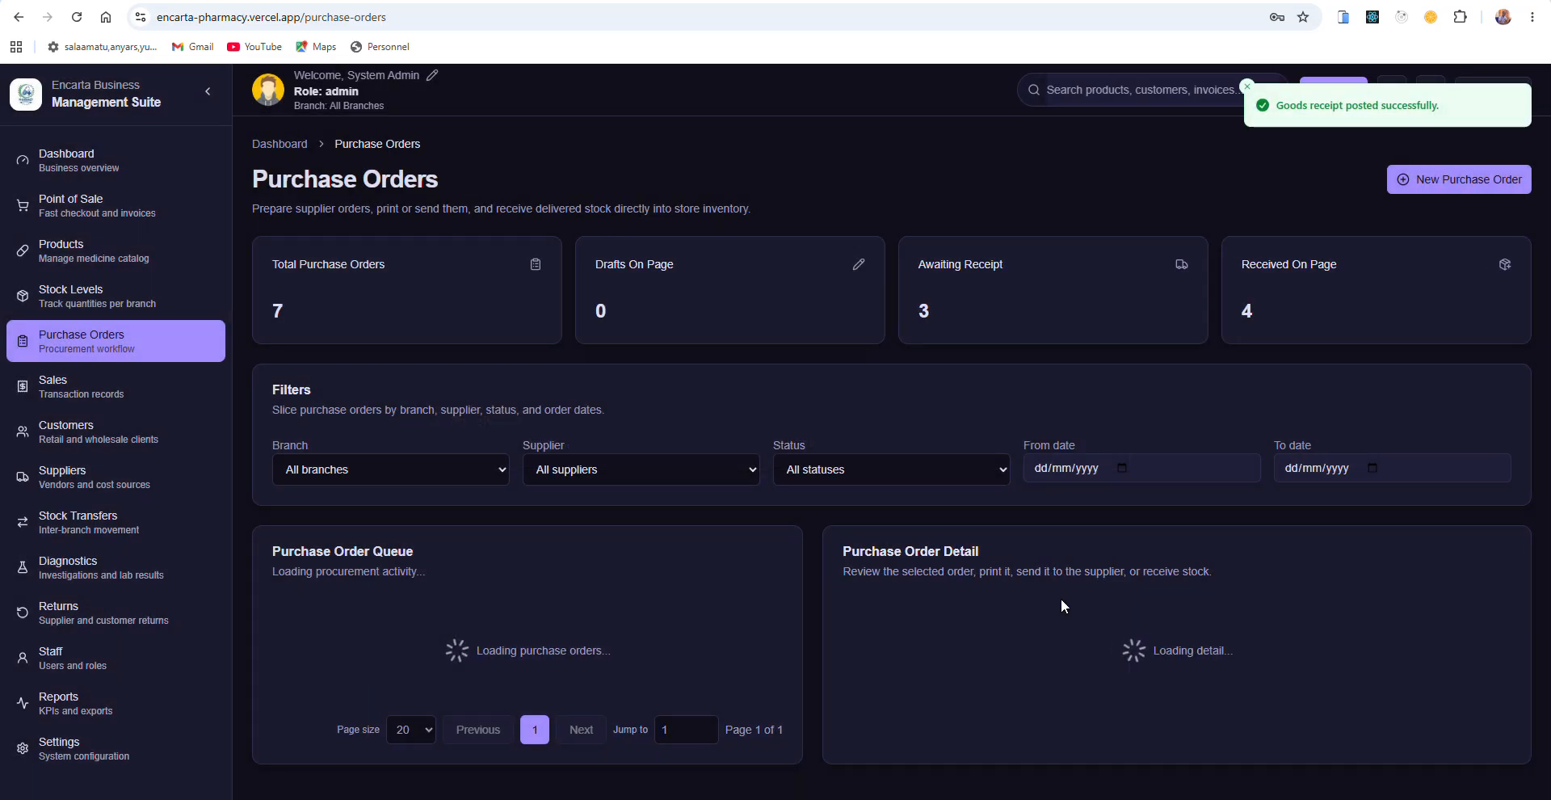
scroll(682, 622, down, 2)
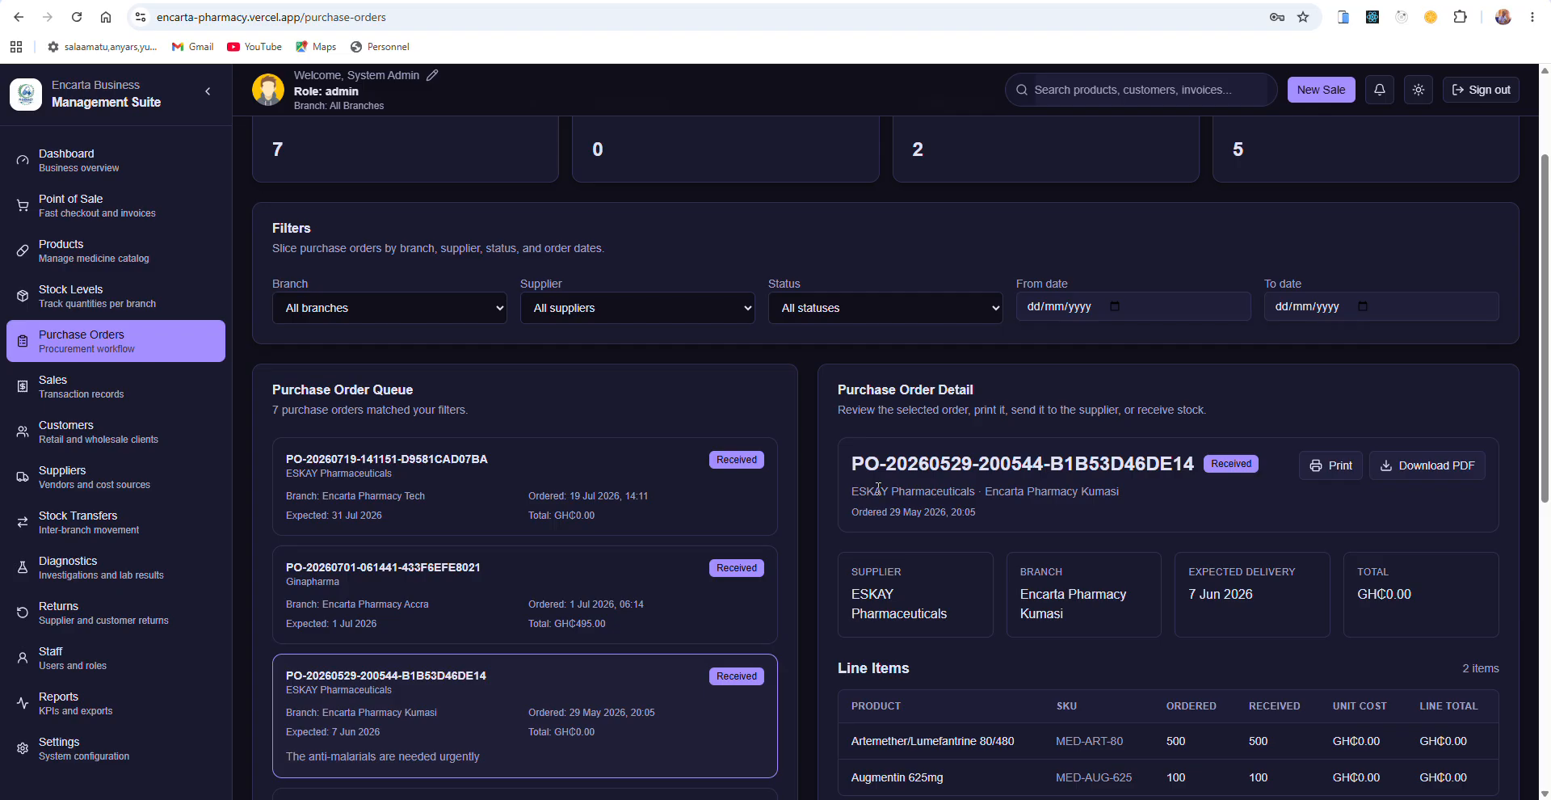
scroll(752, 465, up, 1)
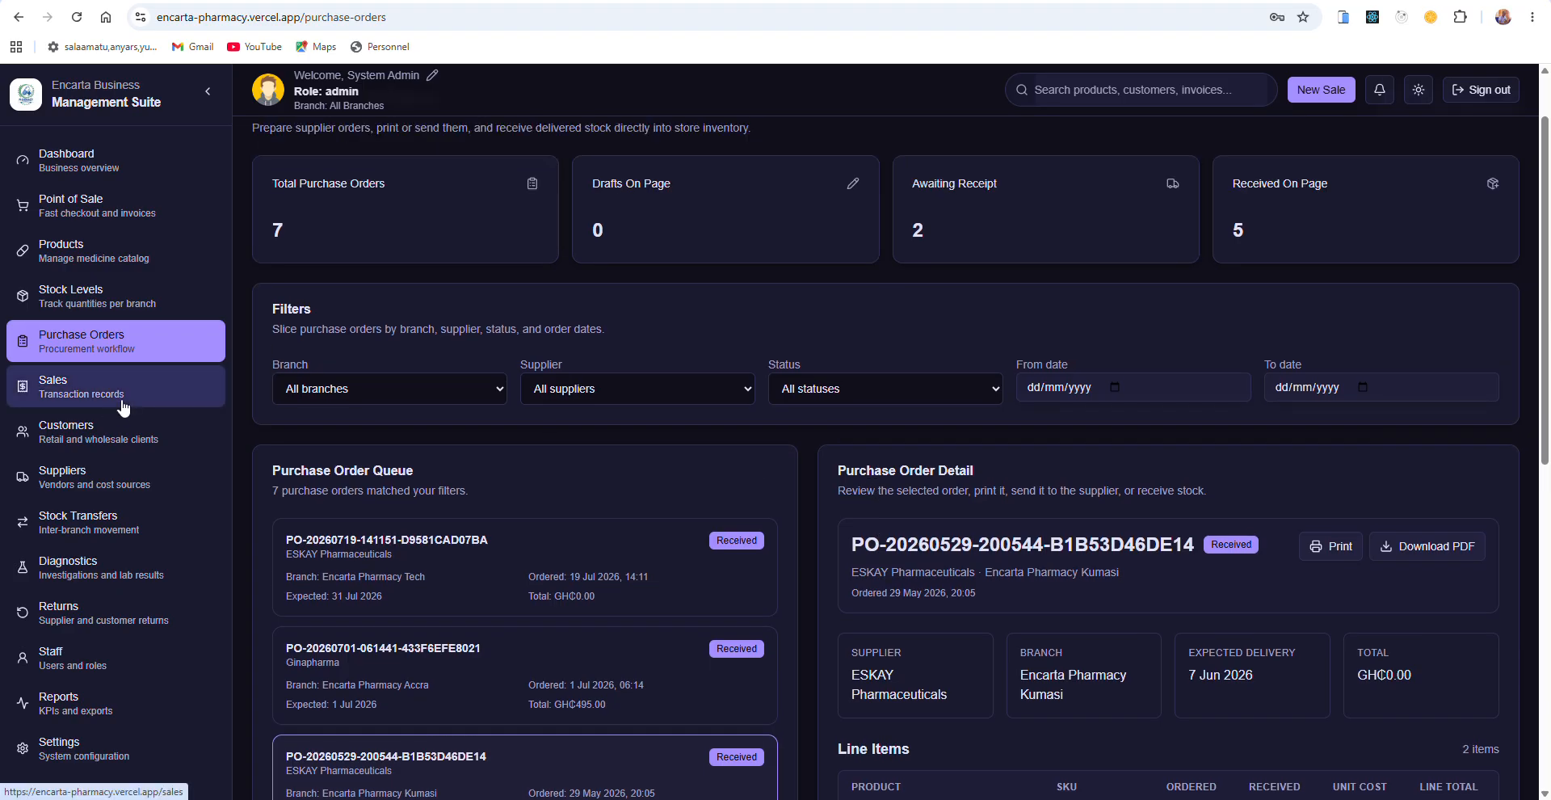
Step: Open the stock levels and filter the inventory register to the Encarta Pharmacy Tech branch
click(70, 300)
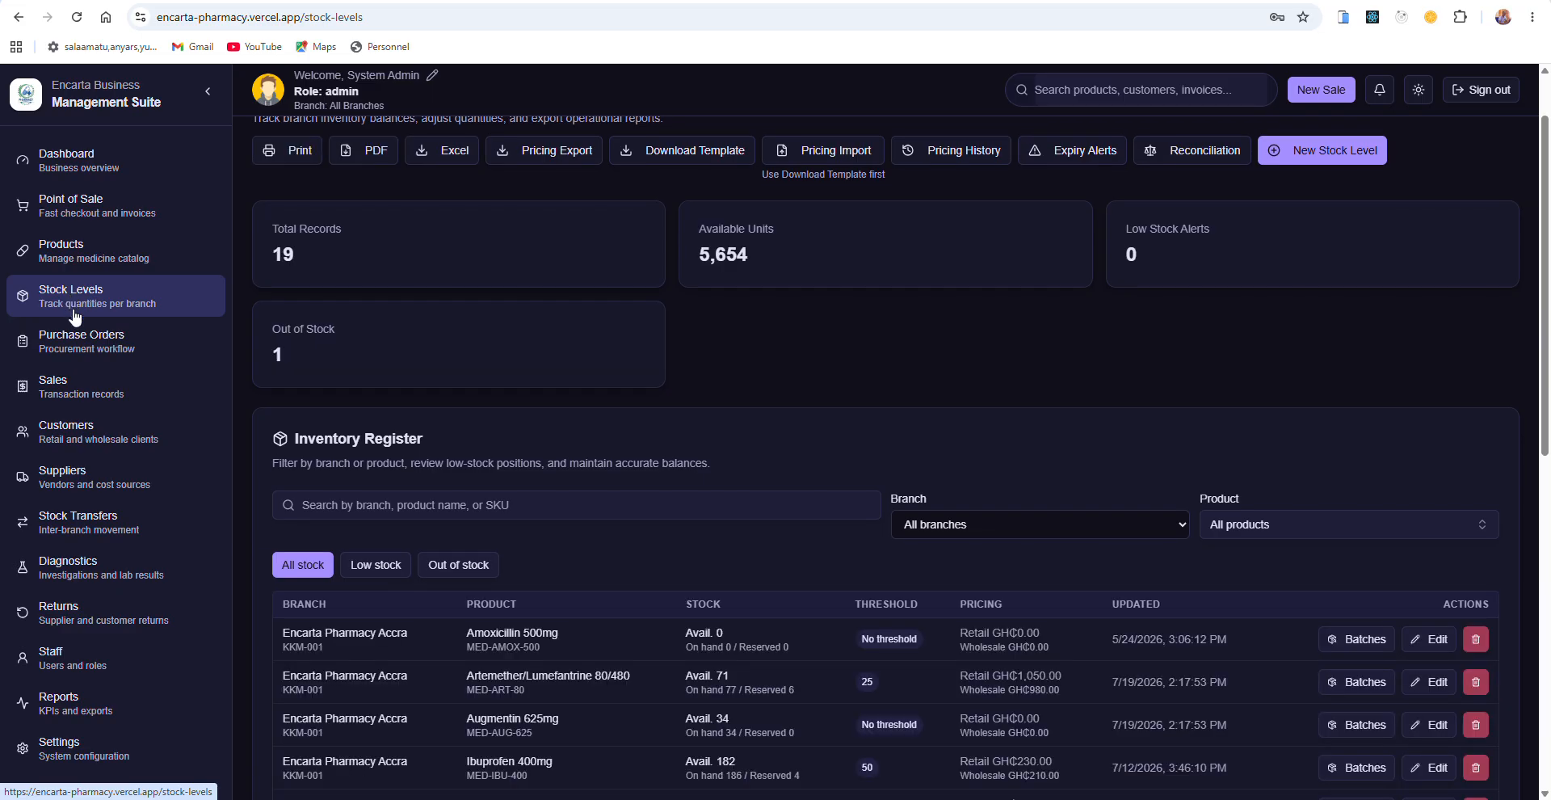
scroll(945, 386, down, 2)
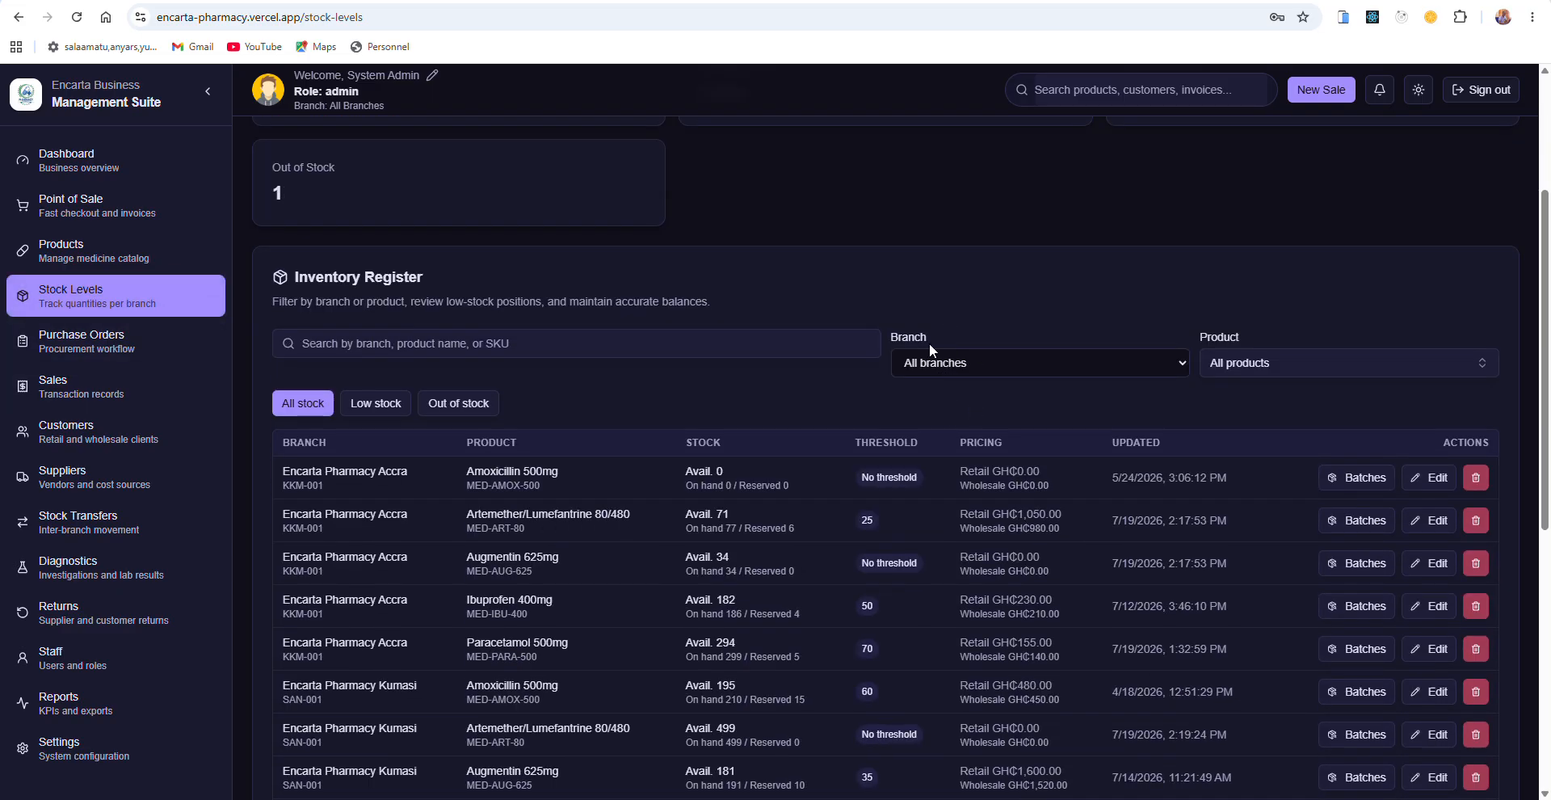
click(957, 363)
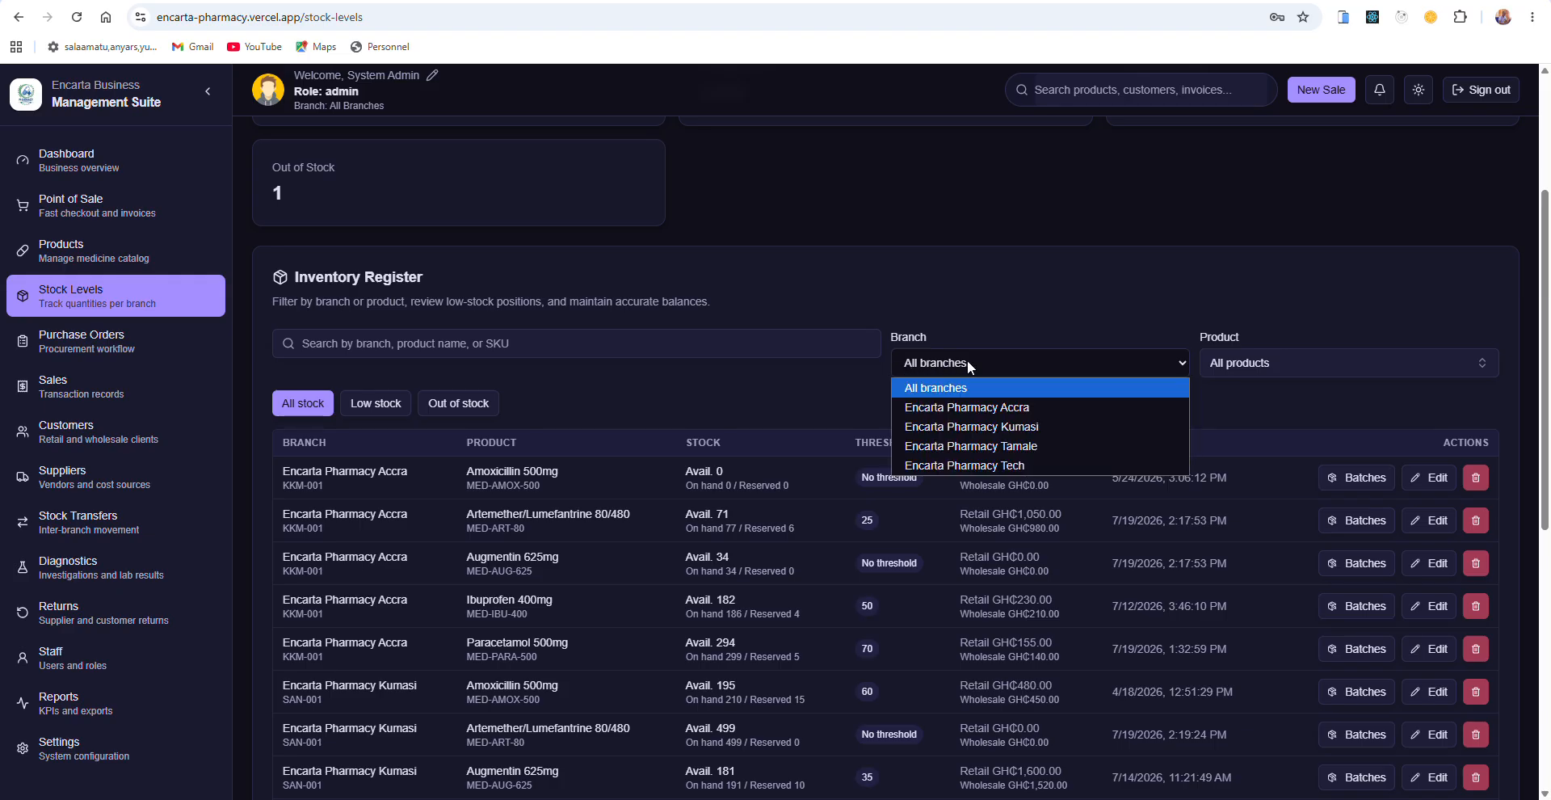
click(981, 465)
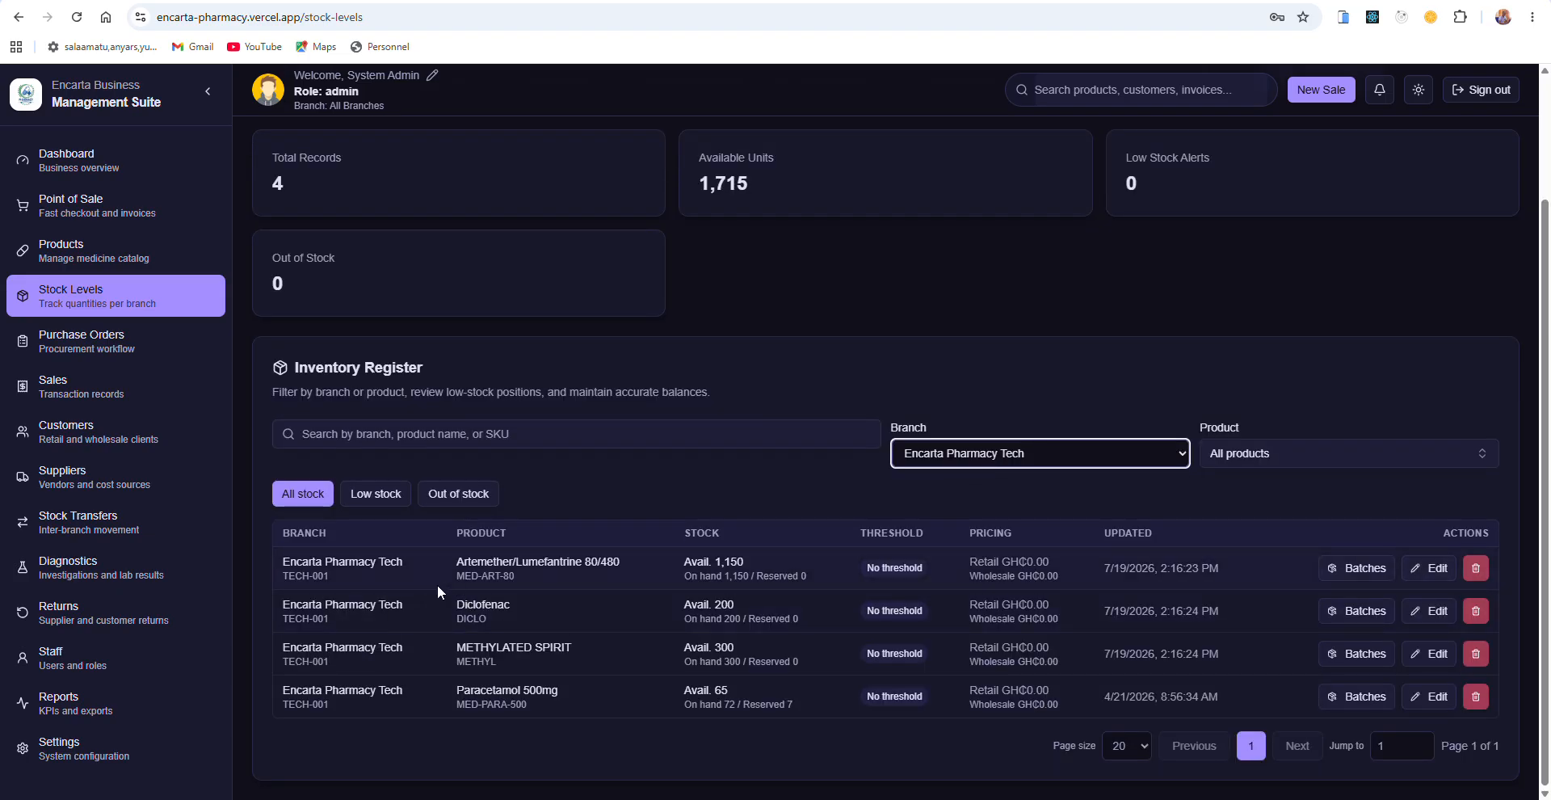
Step: Check the available stock of Artemether/Lumefantrine 80/480, Diclofenac, METHYLATED SPIRIT and Paracetamol 500mg at Encarta Pharmacy Tech
click(456, 567)
drag(457, 567, 659, 567)
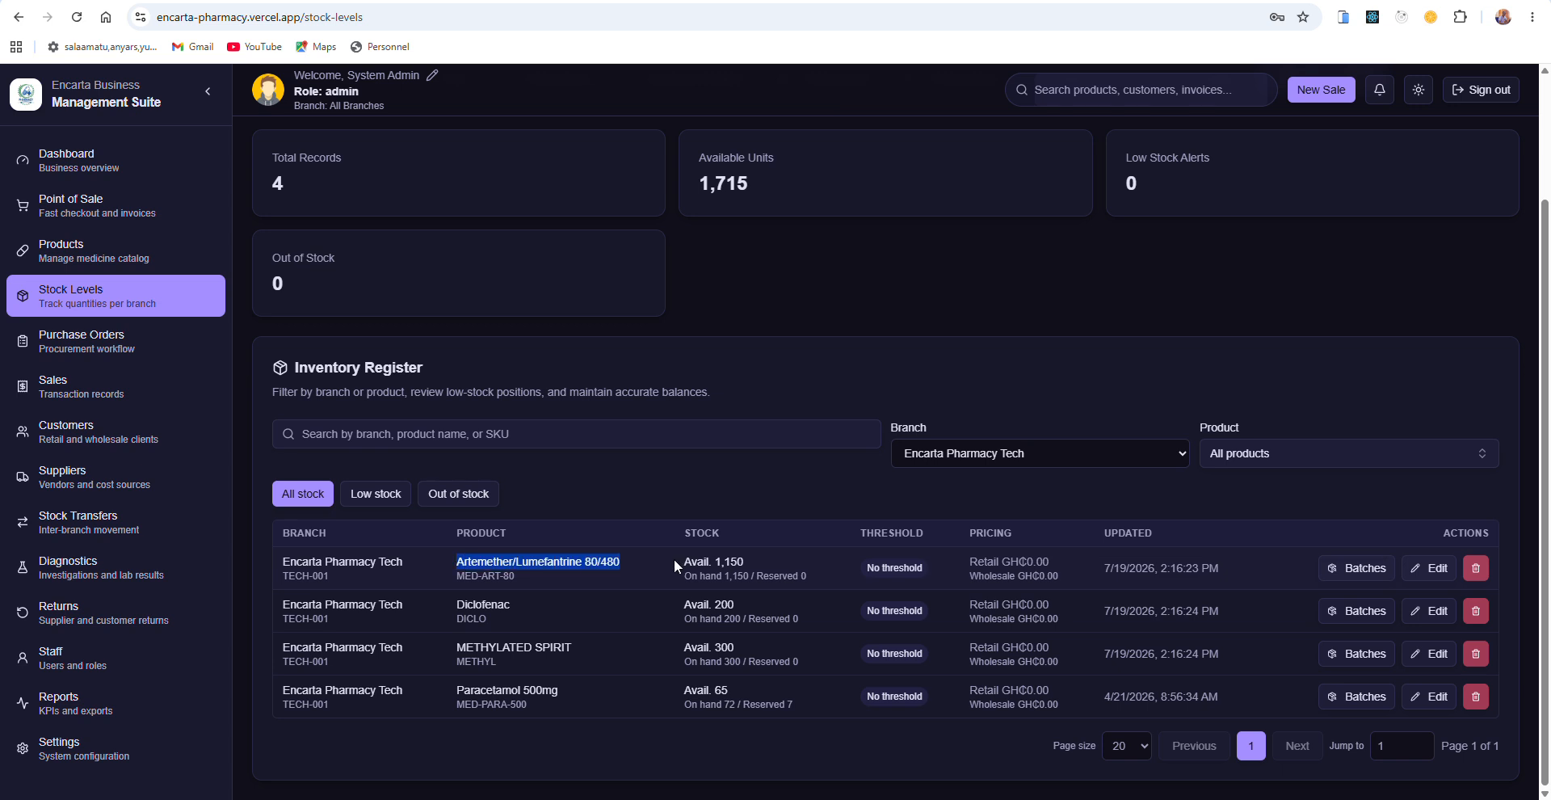
double_click(719, 567)
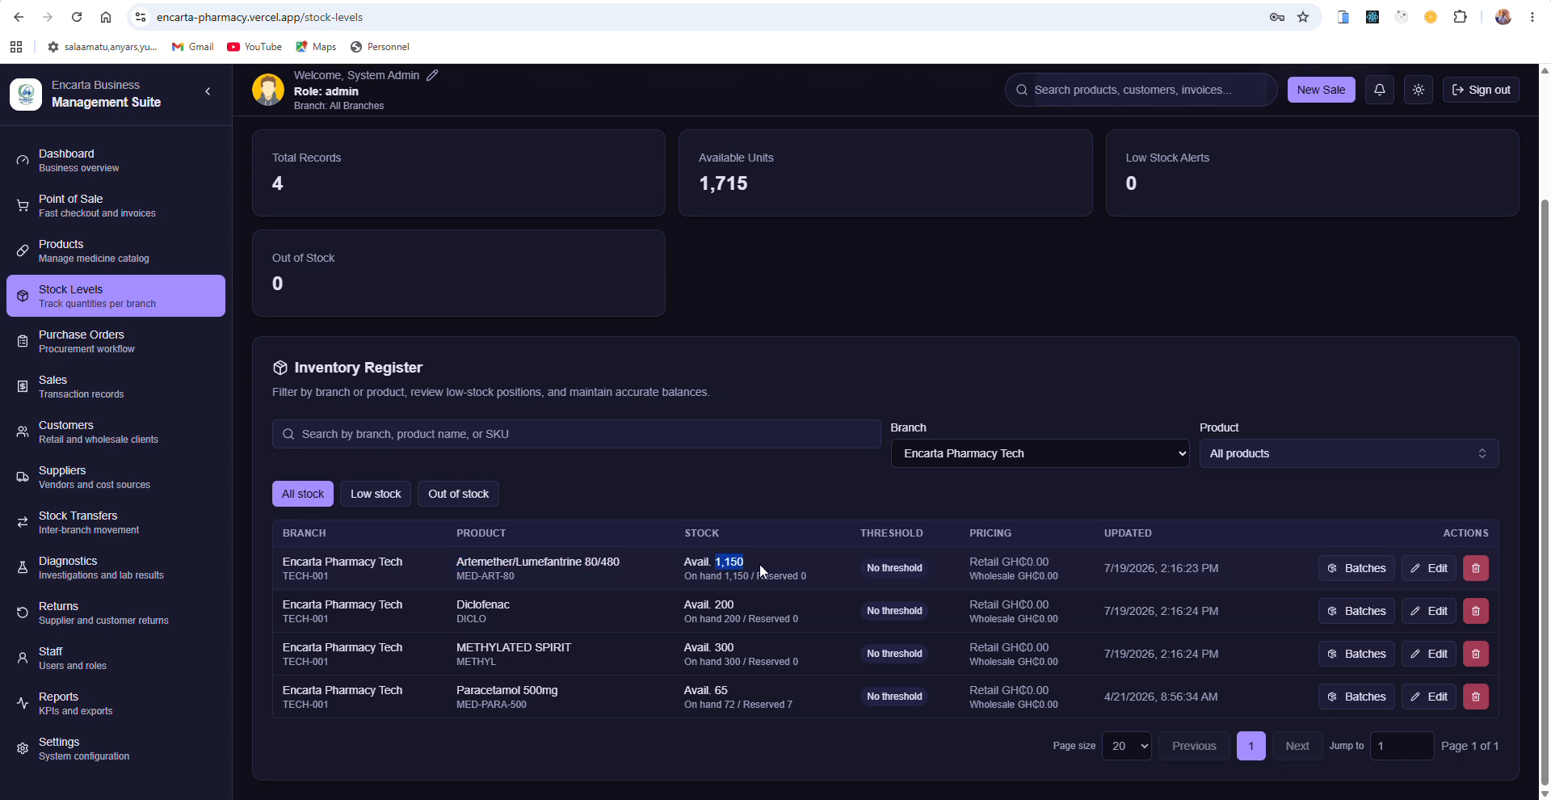
click(457, 611)
double_click(457, 611)
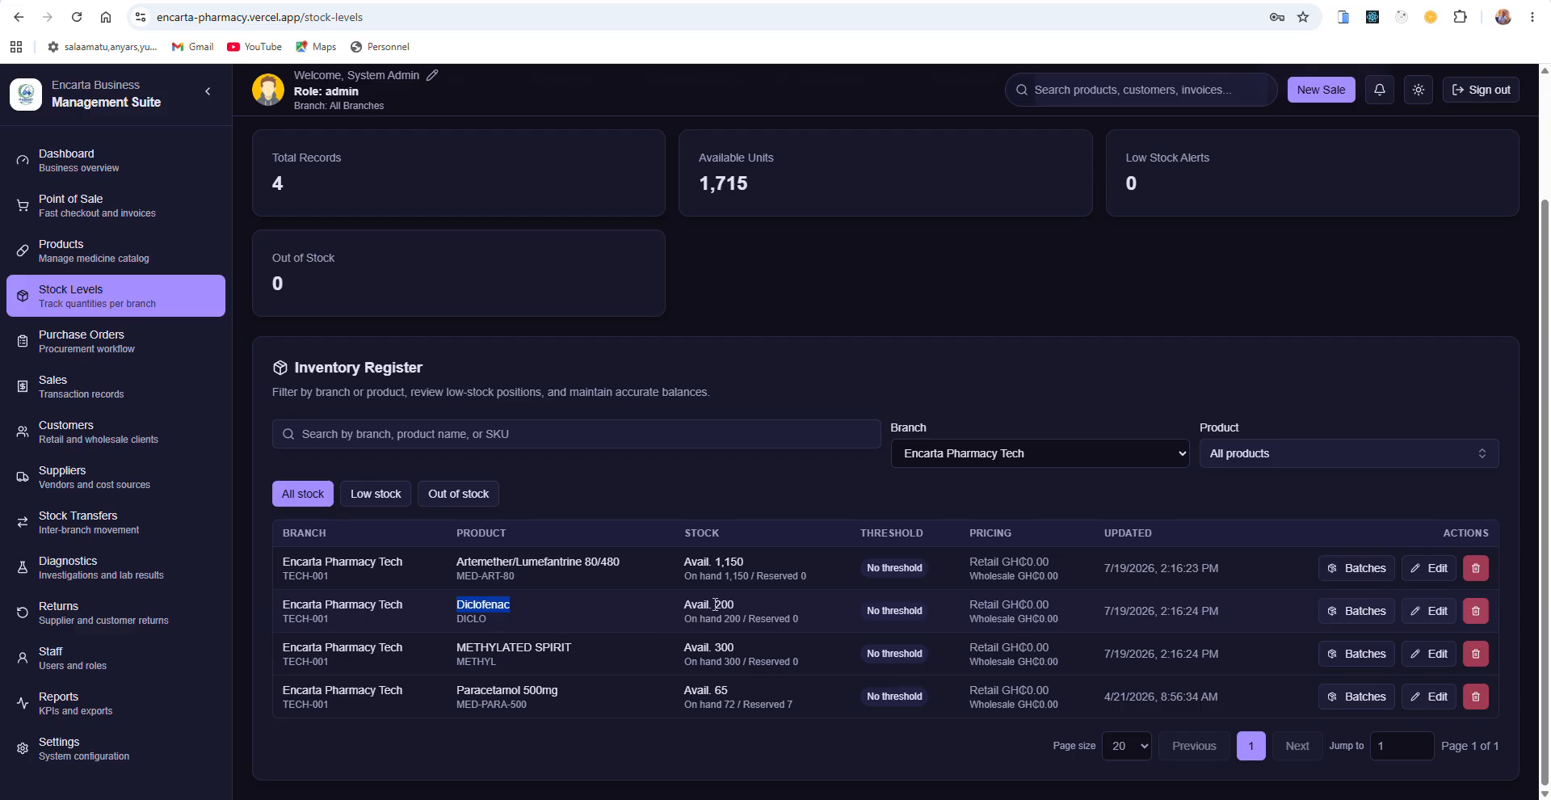
double_click(747, 608)
drag(455, 654, 590, 654)
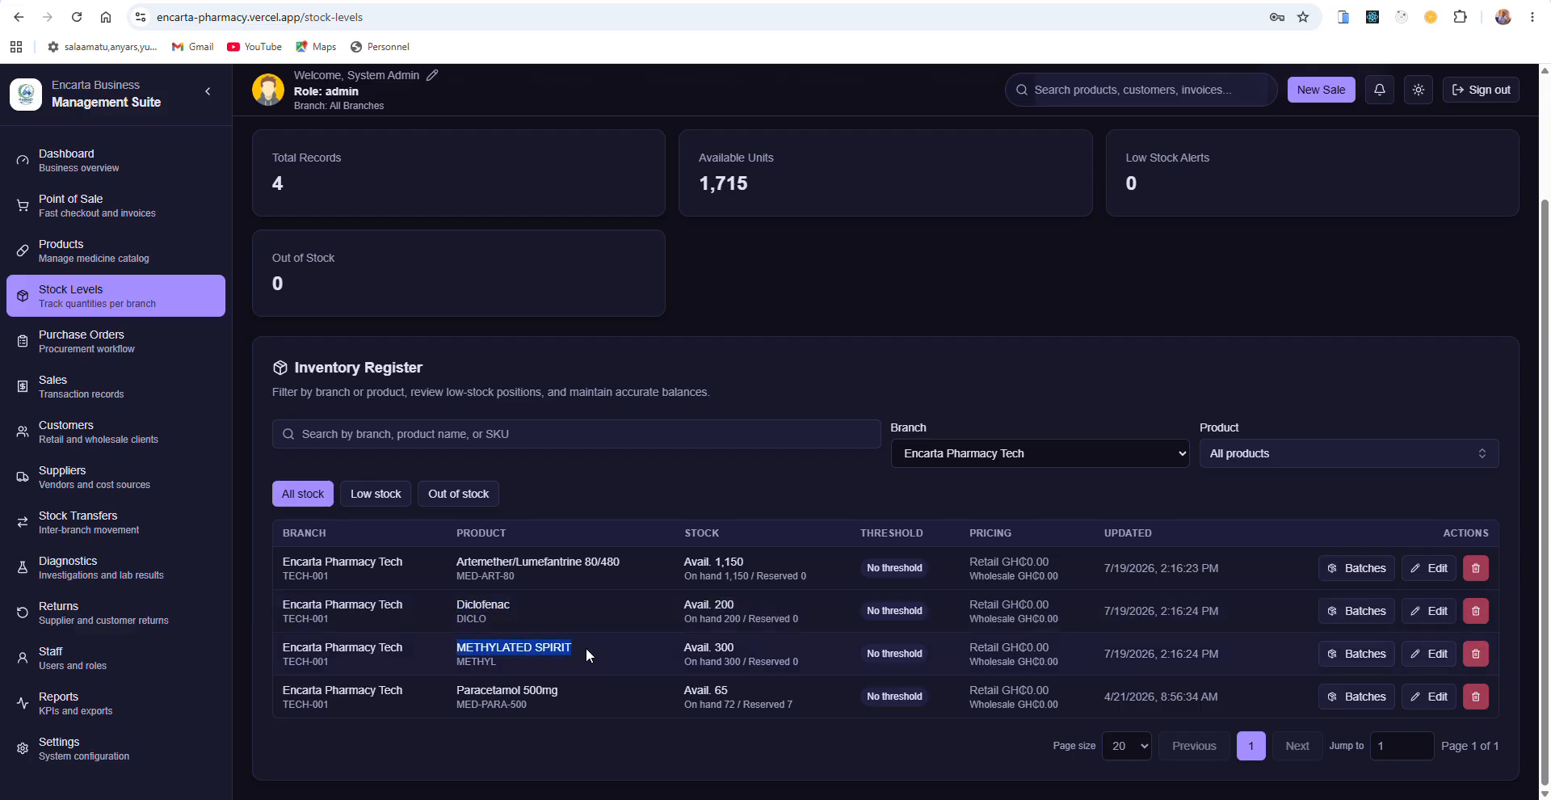
double_click(720, 647)
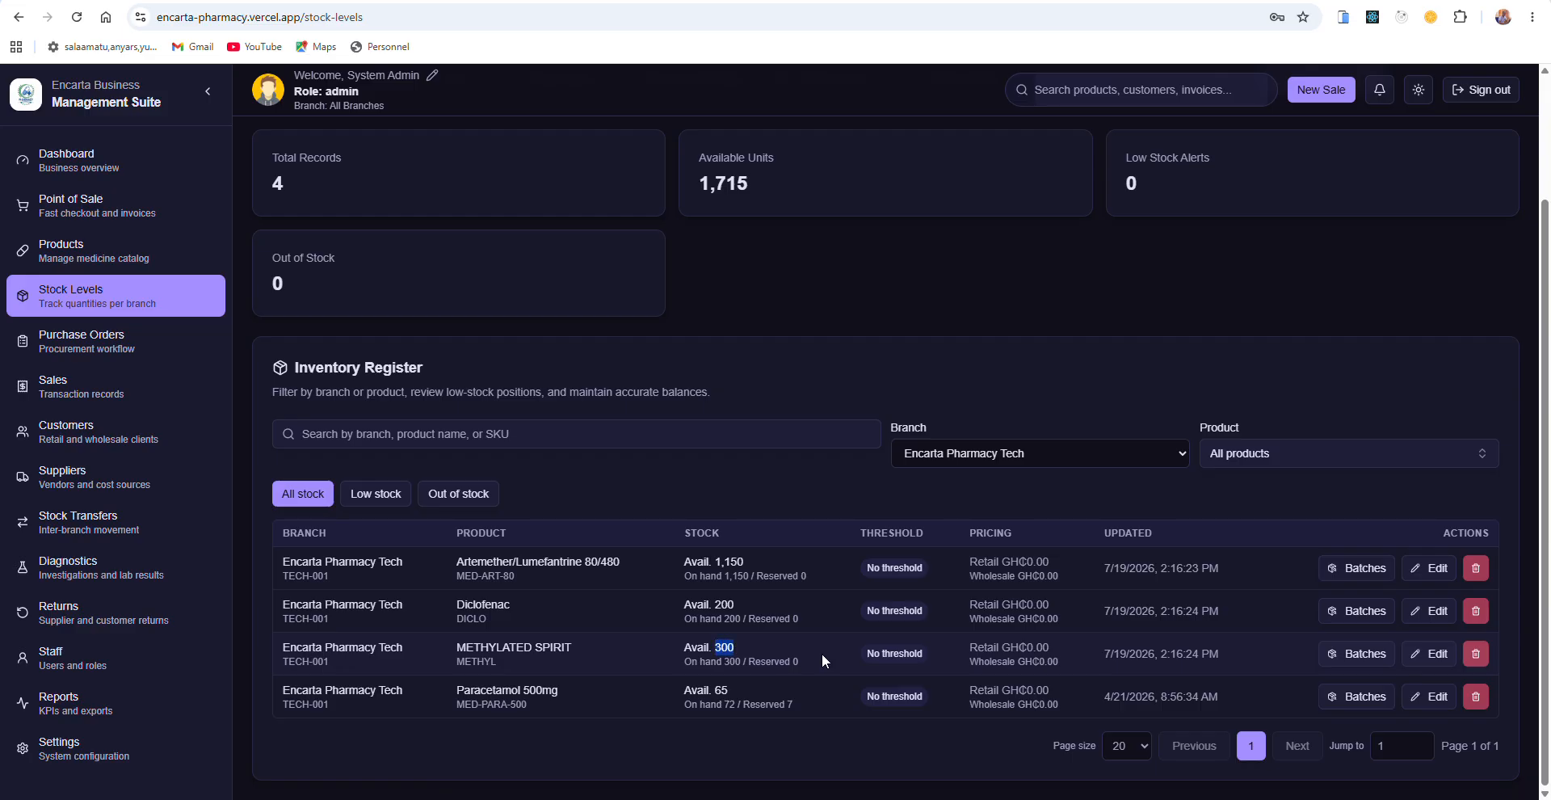
double_click(721, 691)
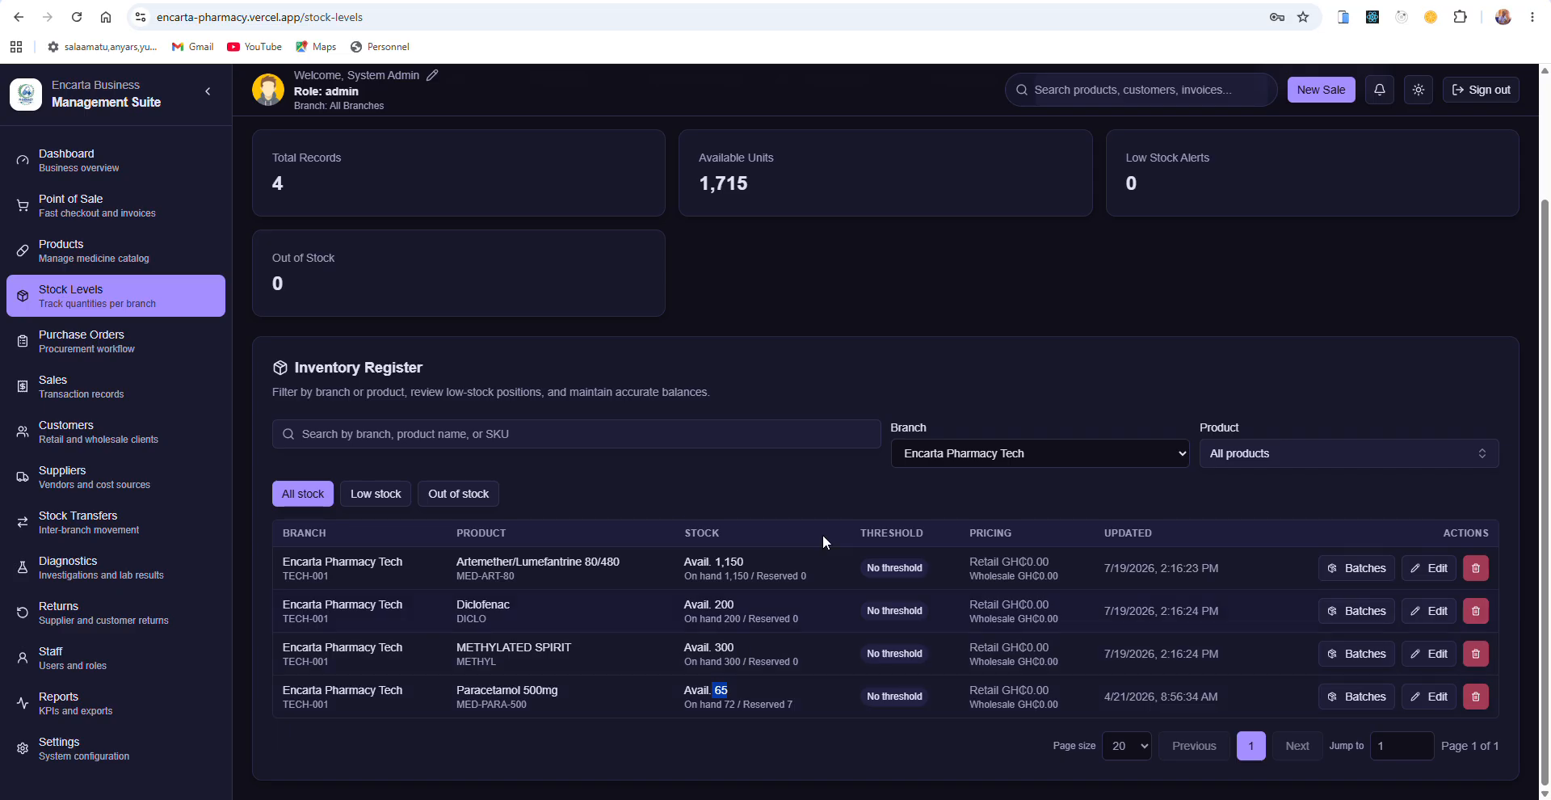